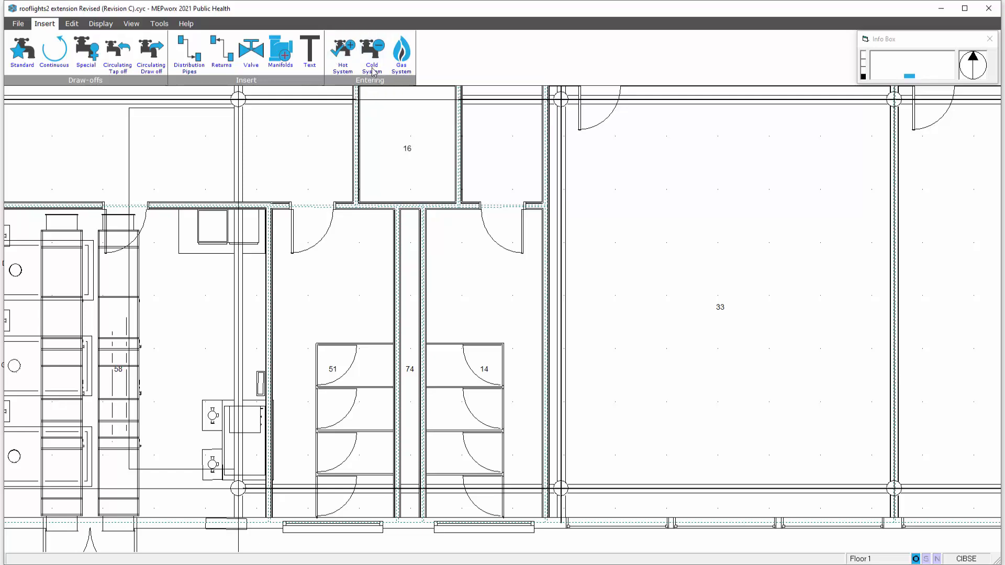
# Step: For the cold system, place a WC Cistern standard draw-off in each of the four cubicles of room 14
pyautogui.click(373, 65)
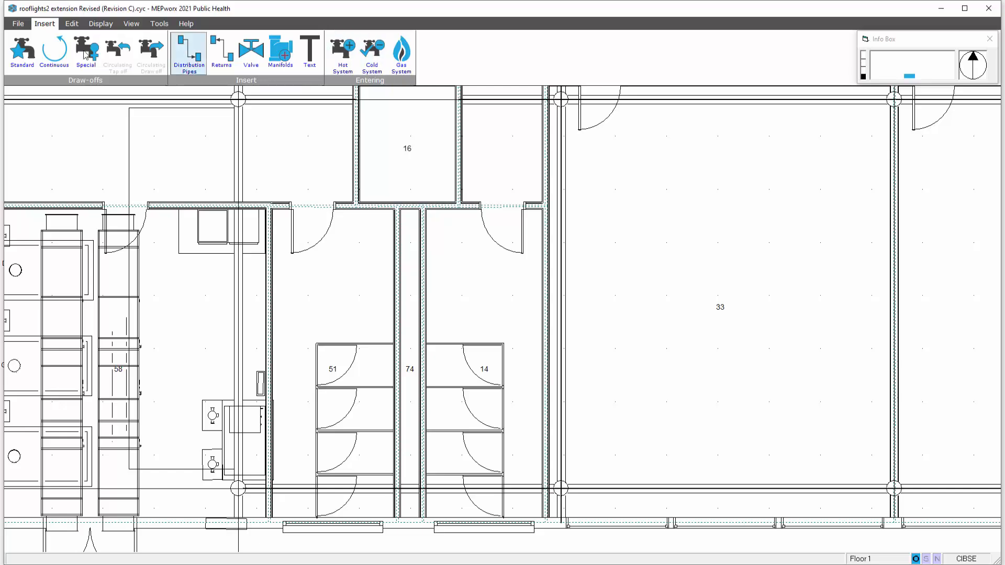
pyautogui.click(22, 52)
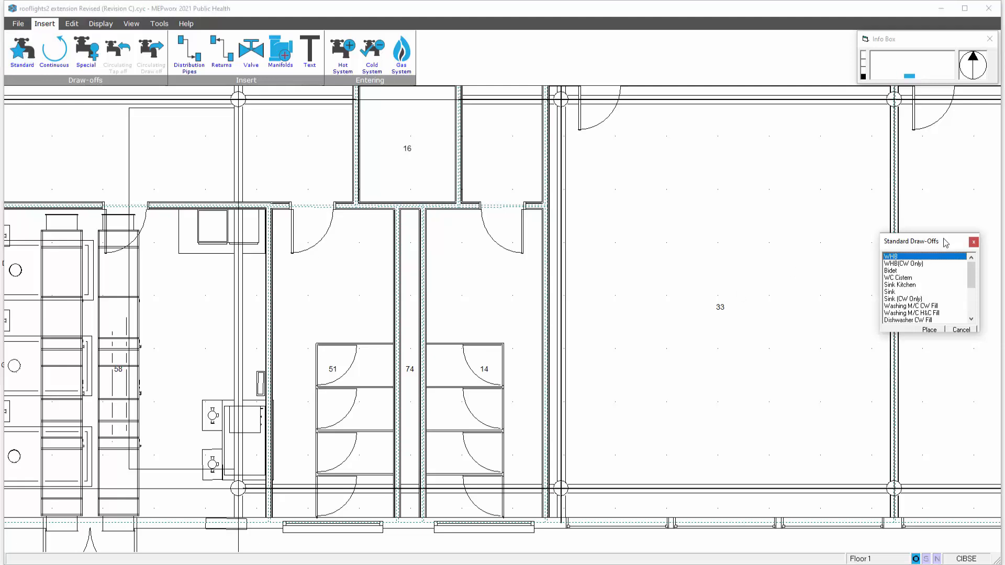
pyautogui.moveTo(943, 243); pyautogui.dragTo(674, 255)
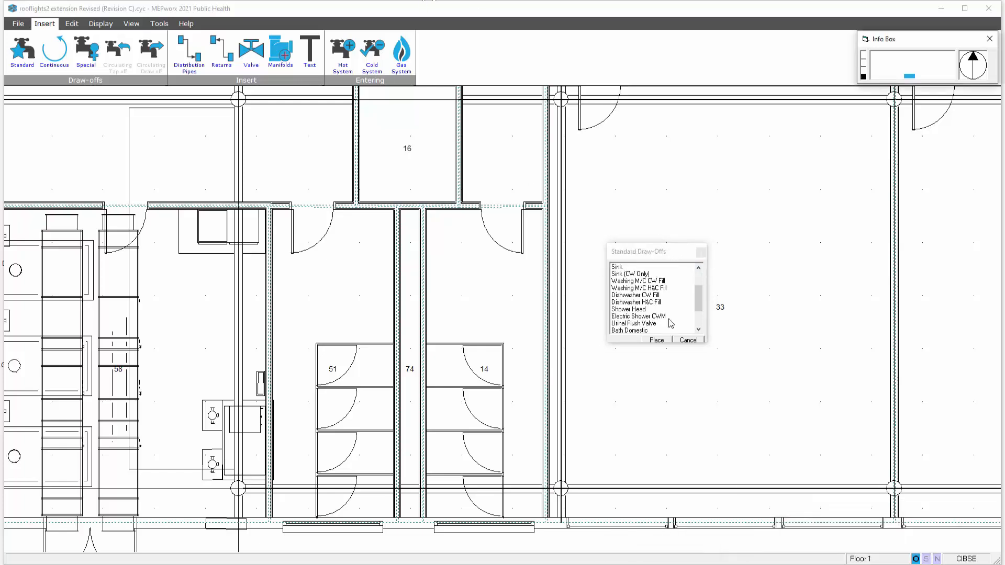
pyautogui.moveTo(649, 252); pyautogui.dragTo(646, 252)
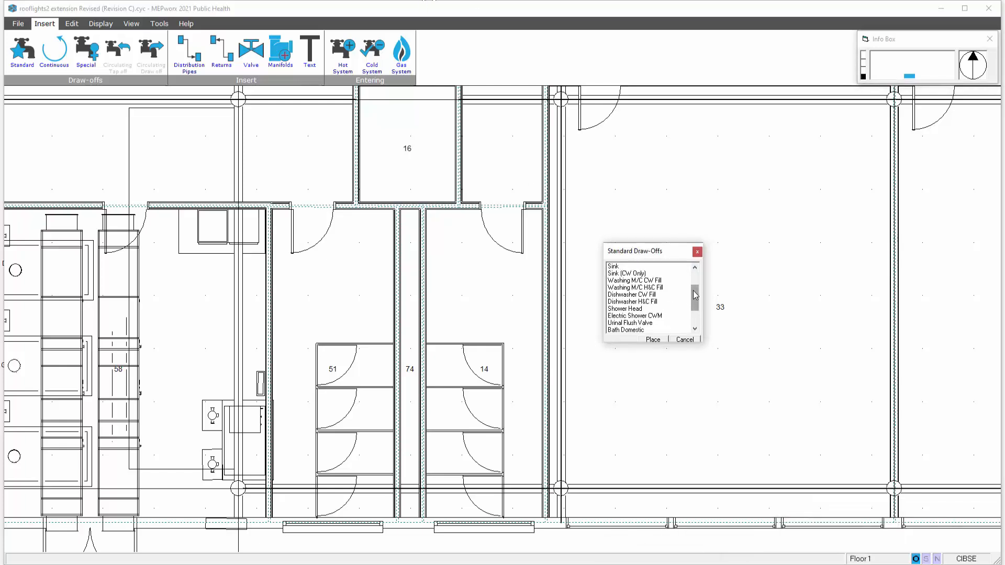
pyautogui.moveTo(695, 295)
pyautogui.mouseDown()
pyautogui.moveTo(694, 315)
pyautogui.moveTo(693, 290)
pyautogui.mouseUp()
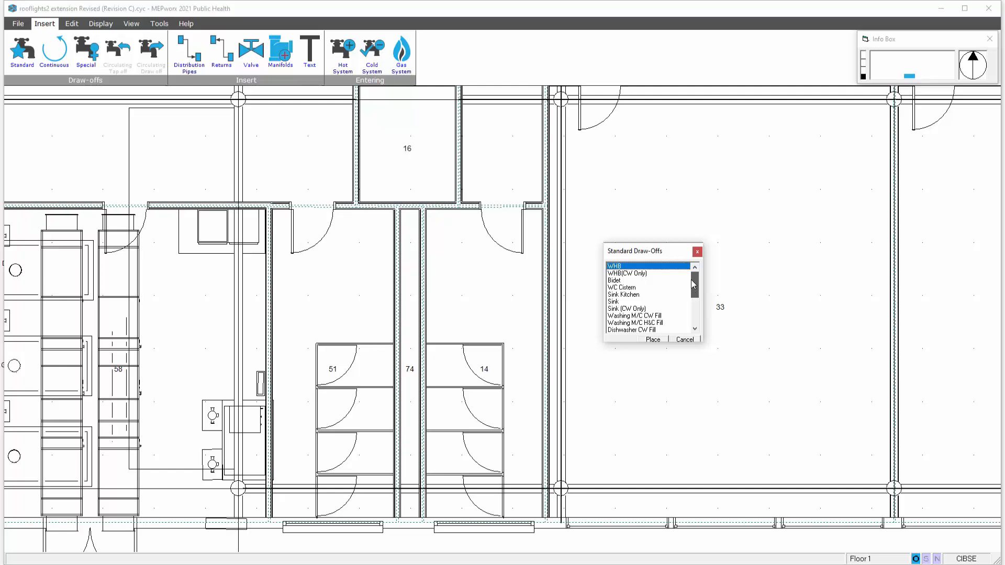
pyautogui.click(625, 287)
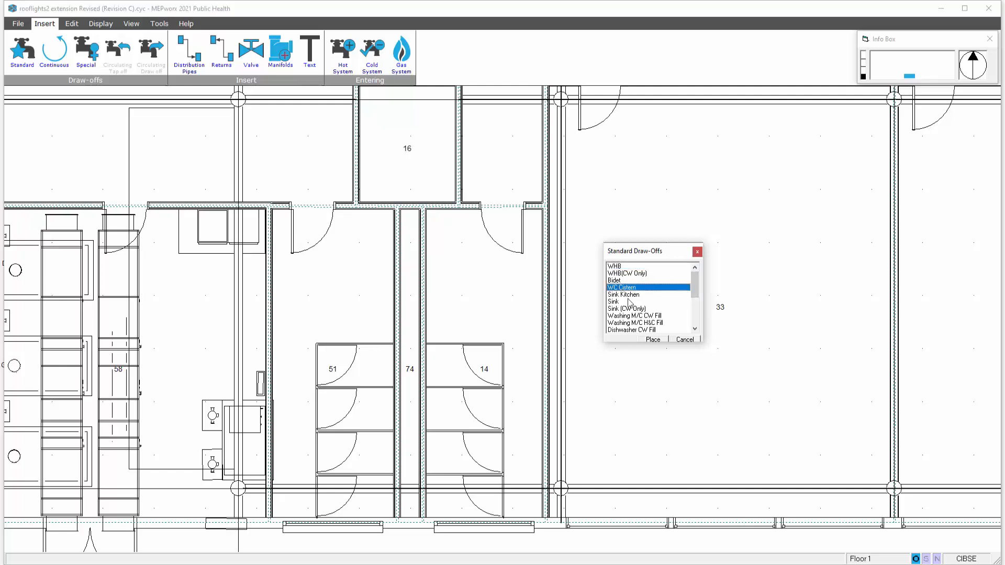
pyautogui.click(653, 341)
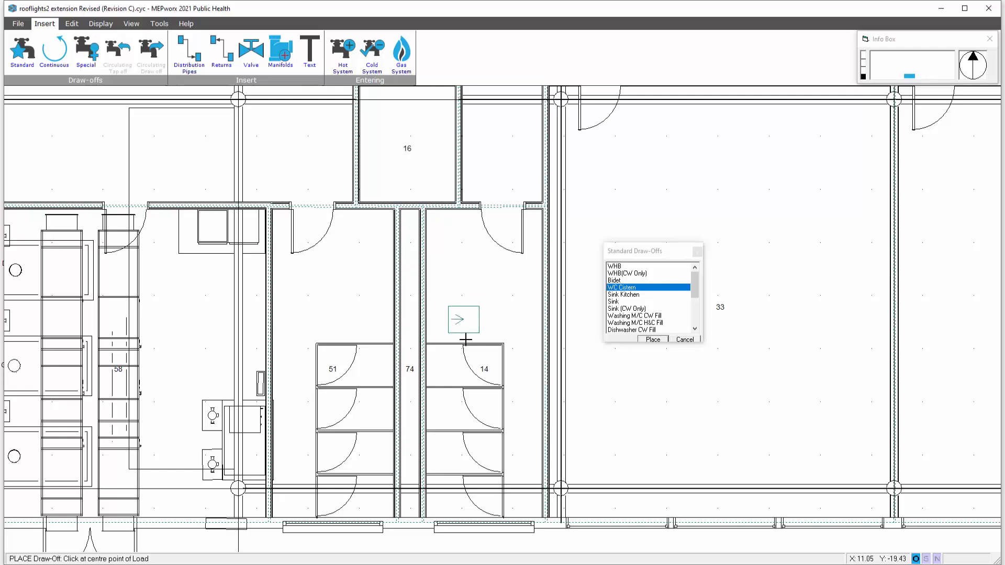
pyautogui.click(441, 365)
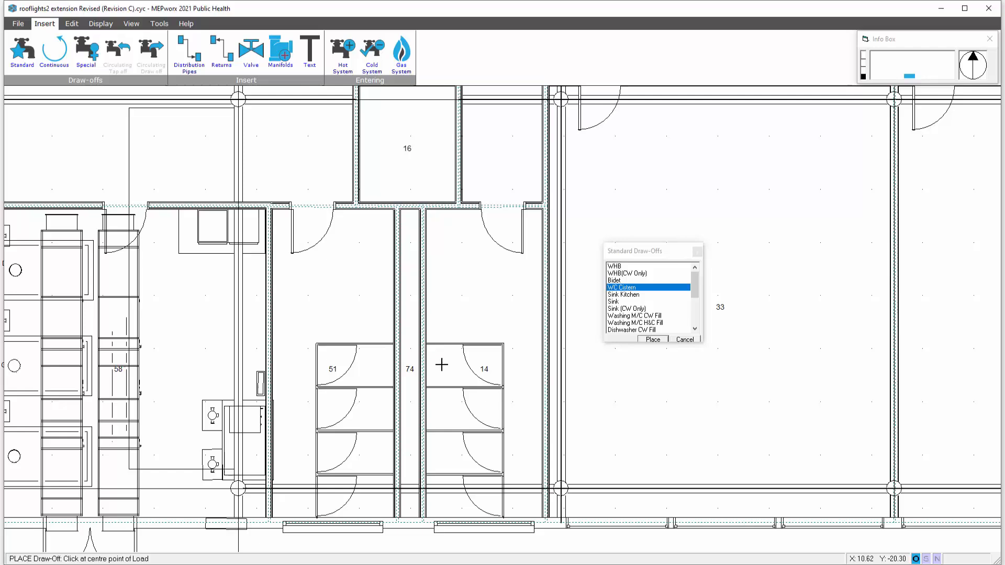
pyautogui.click(441, 413)
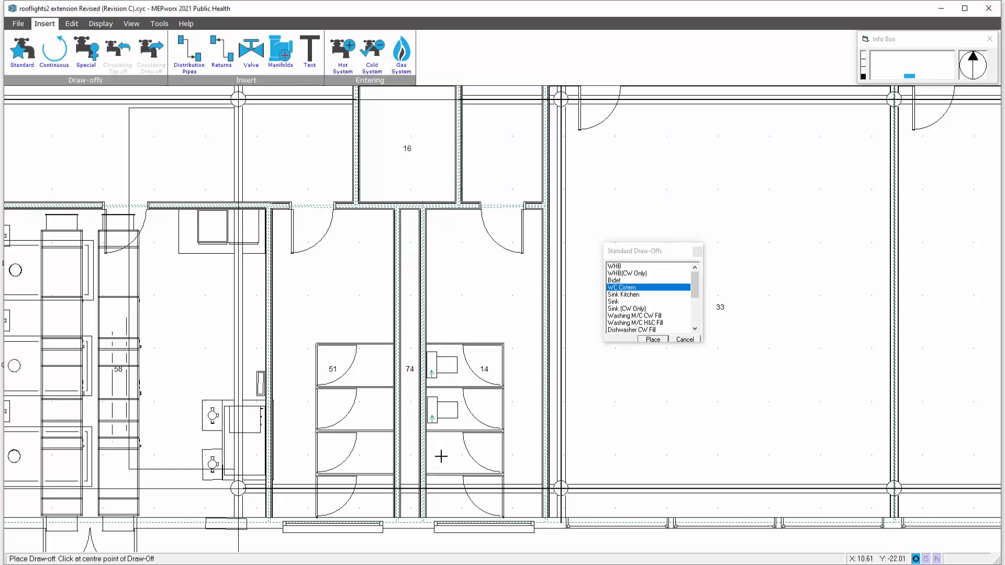
pyautogui.click(441, 457)
pyautogui.click(441, 492)
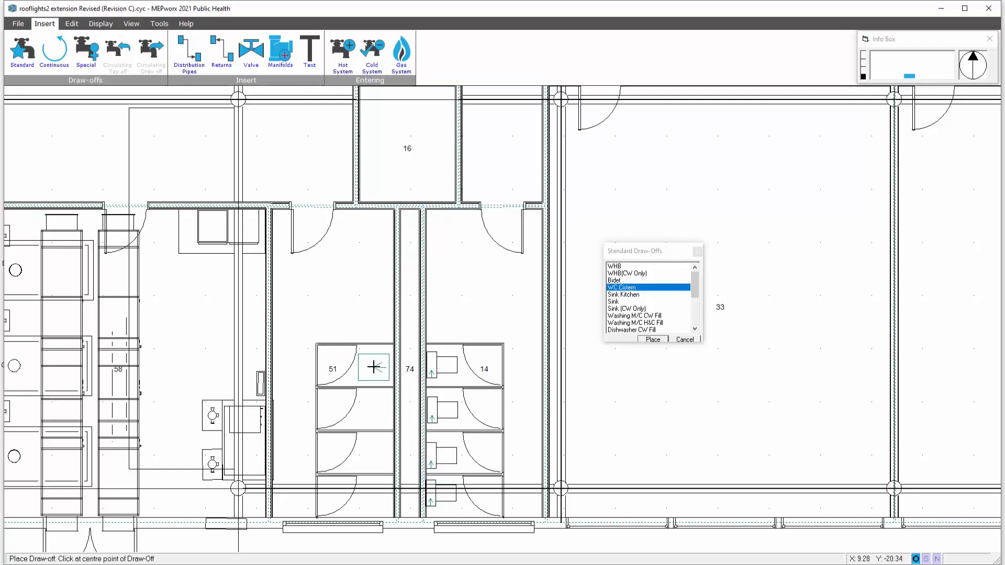
# Step: Place a WC Cistern draw-off in each of the four cubicles of room 51 and finish placing
pyautogui.click(377, 362)
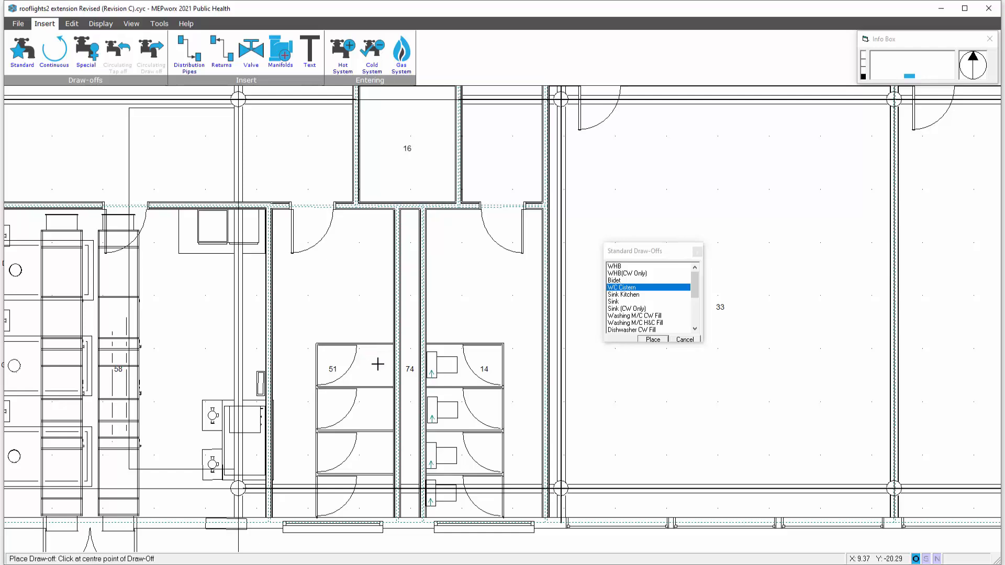
pyautogui.click(379, 409)
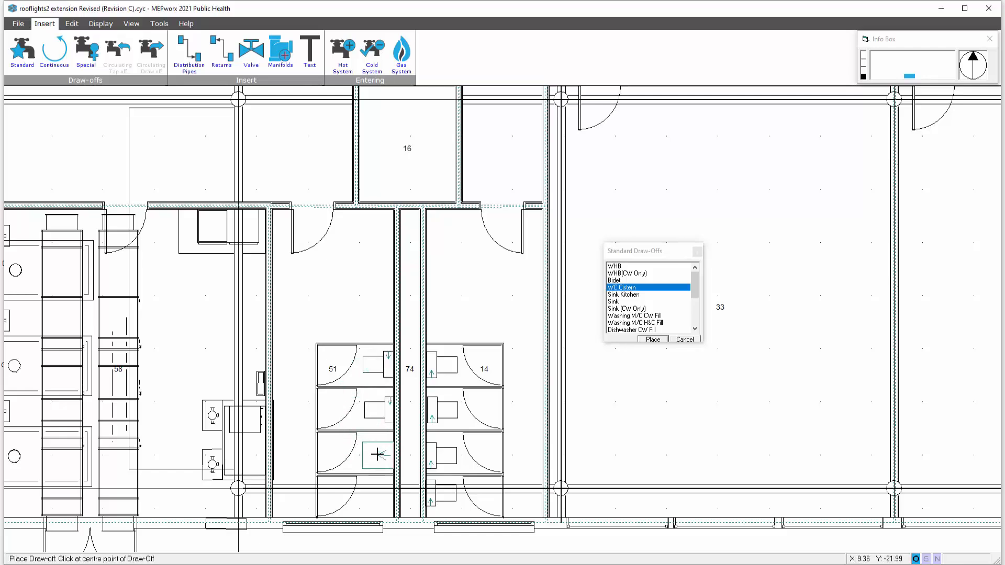
pyautogui.click(378, 455)
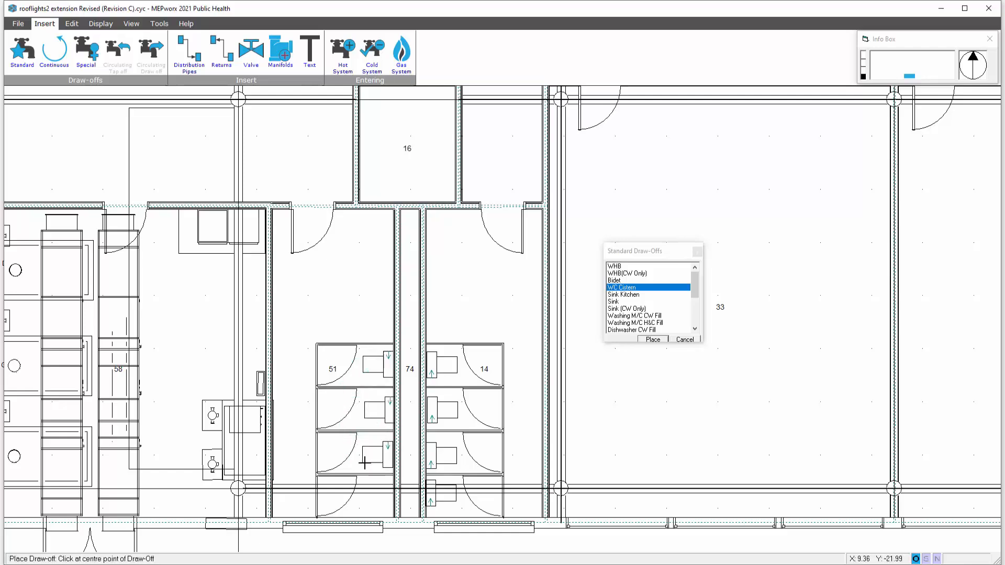
pyautogui.click(378, 492)
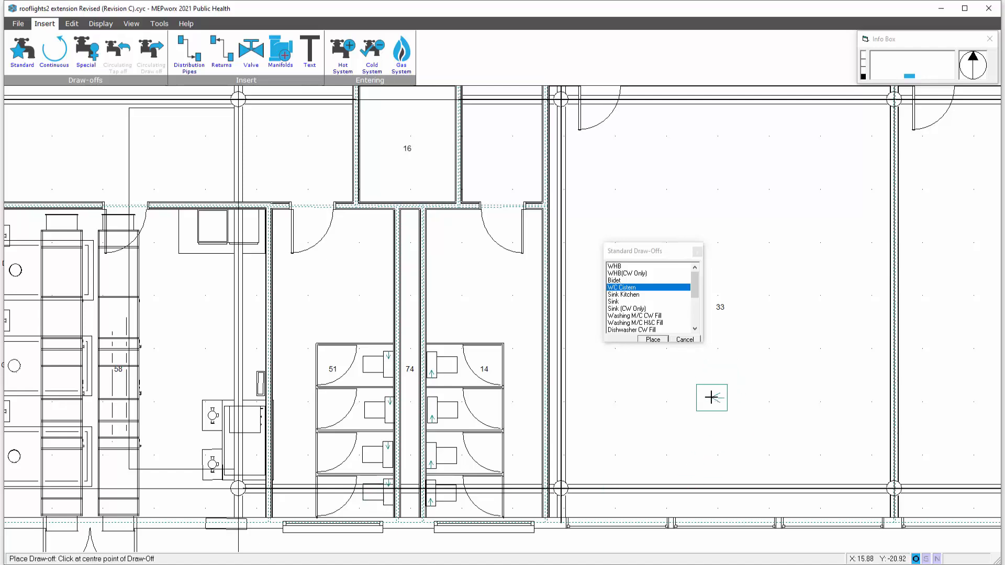
pyautogui.click(697, 254)
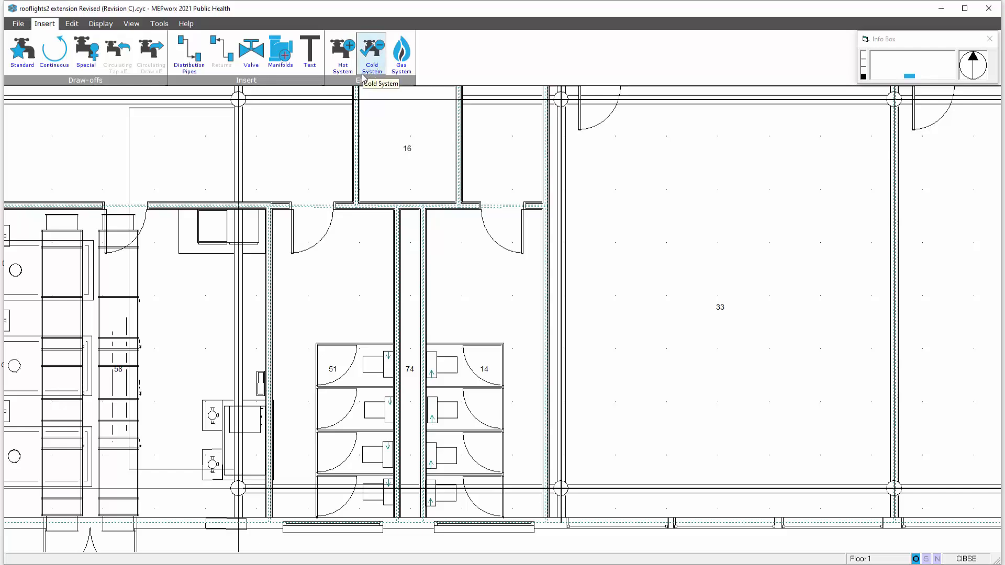
# Step: Start a cold distribution pipe at the uppermost WC cistern in room 51 and route it into and down duct 74
pyautogui.click(183, 59)
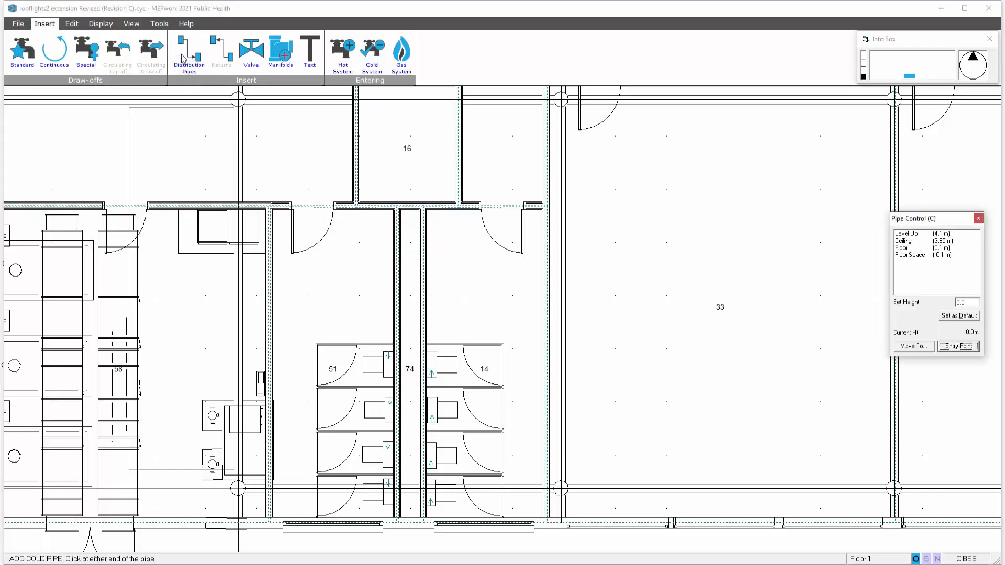
pyautogui.click(389, 355)
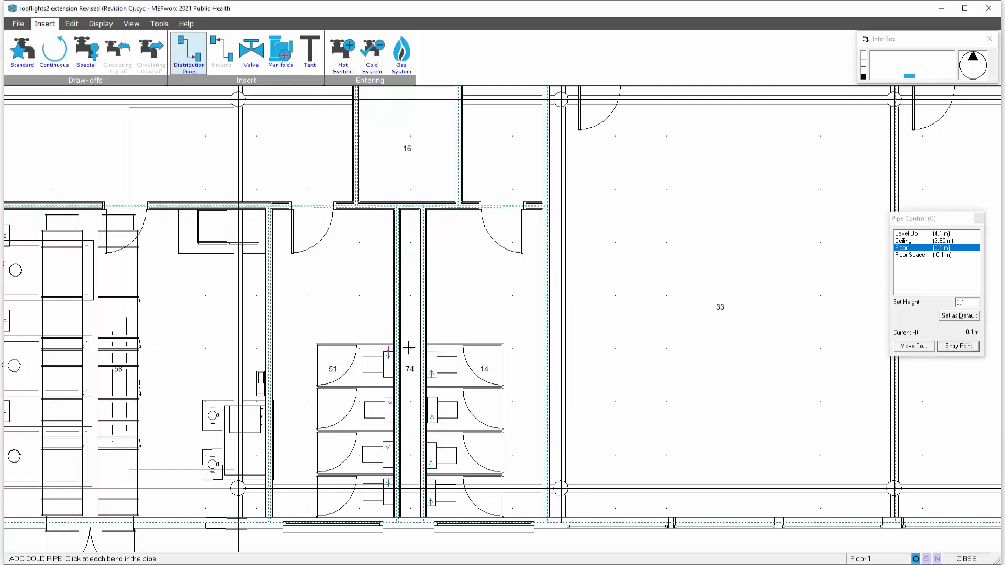
pyautogui.click(408, 347)
# Step: Raise the cold pipe from the lower end of duct 74 through 4.1 m and 8.3 m to 12.4 m at roof level
pyautogui.moveTo(941, 223); pyautogui.dragTo(609, 260)
pyautogui.click(577, 275)
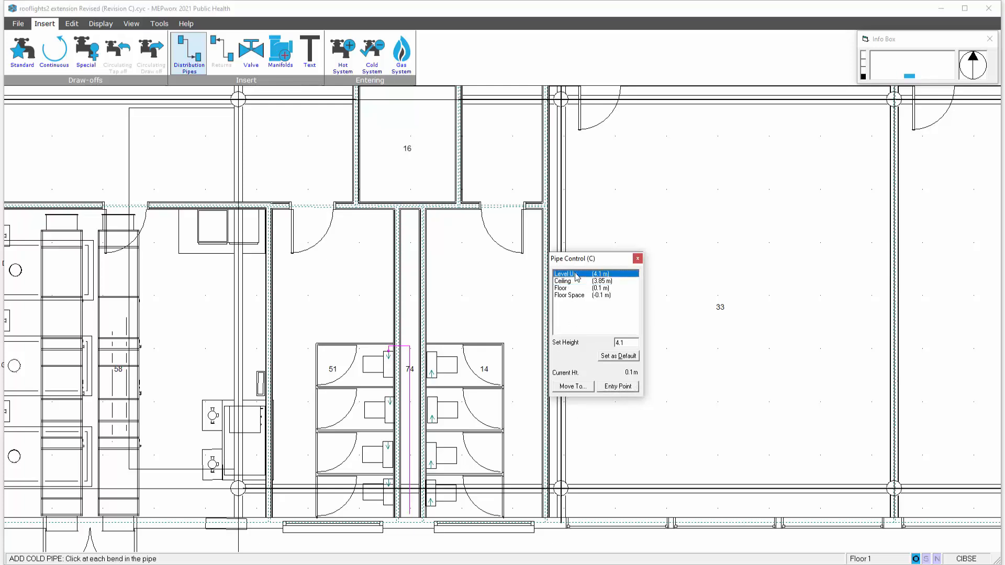
pyautogui.click(574, 388)
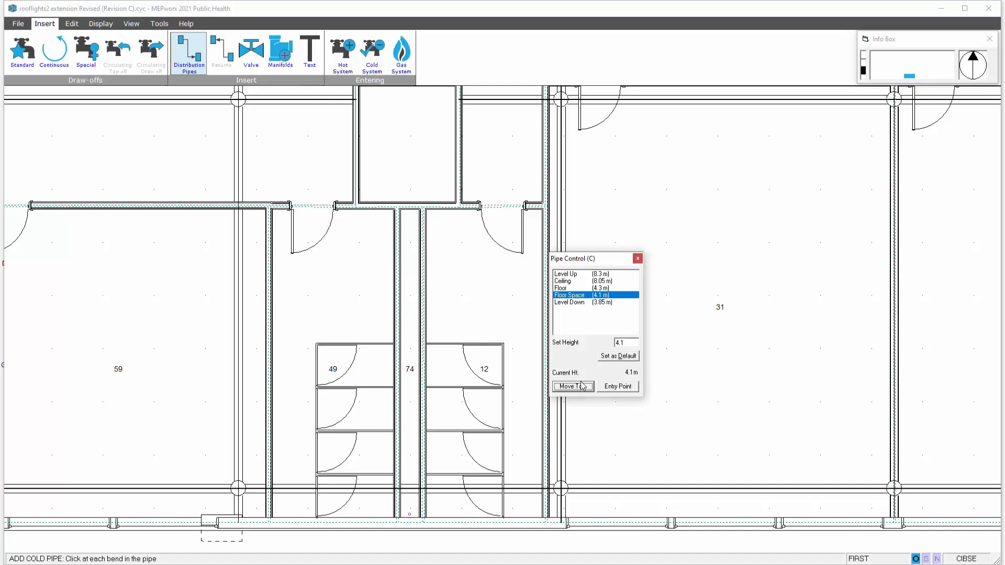
pyautogui.click(566, 276)
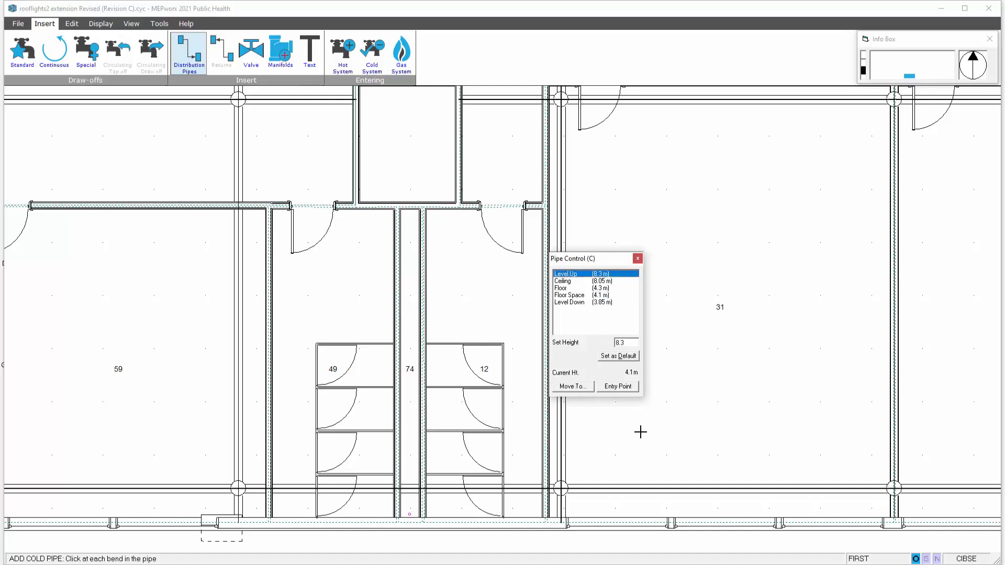
pyautogui.click(572, 387)
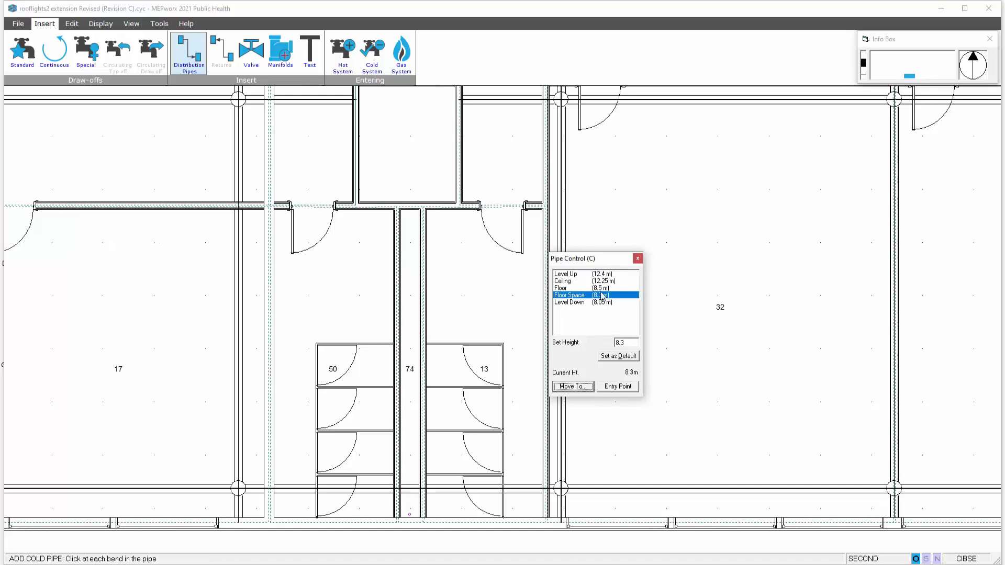
pyautogui.click(576, 276)
pyautogui.click(581, 389)
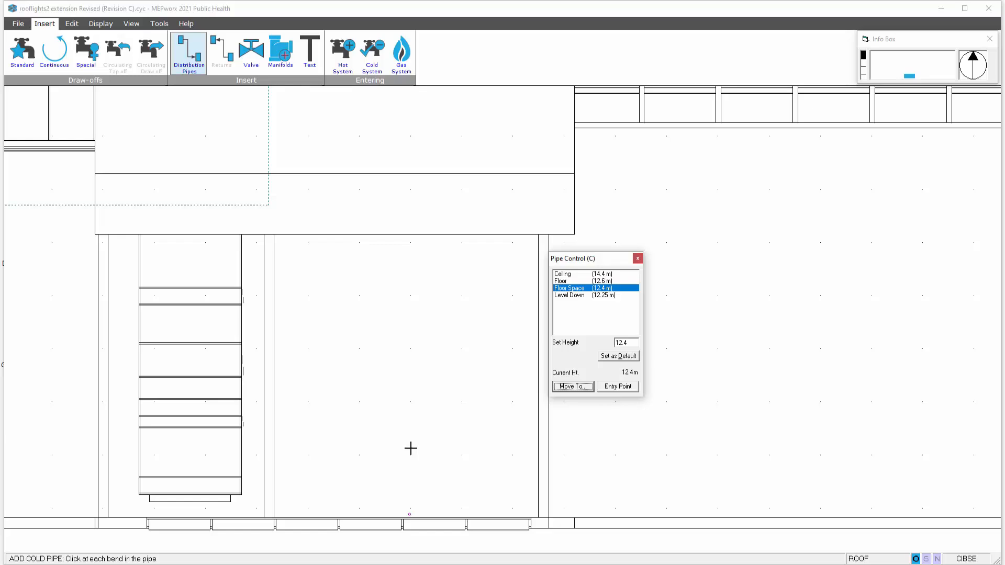
# Step: Raise the cold pipe to a height of 12.5 m at roof level
pyautogui.click(634, 344)
pyautogui.write('12')
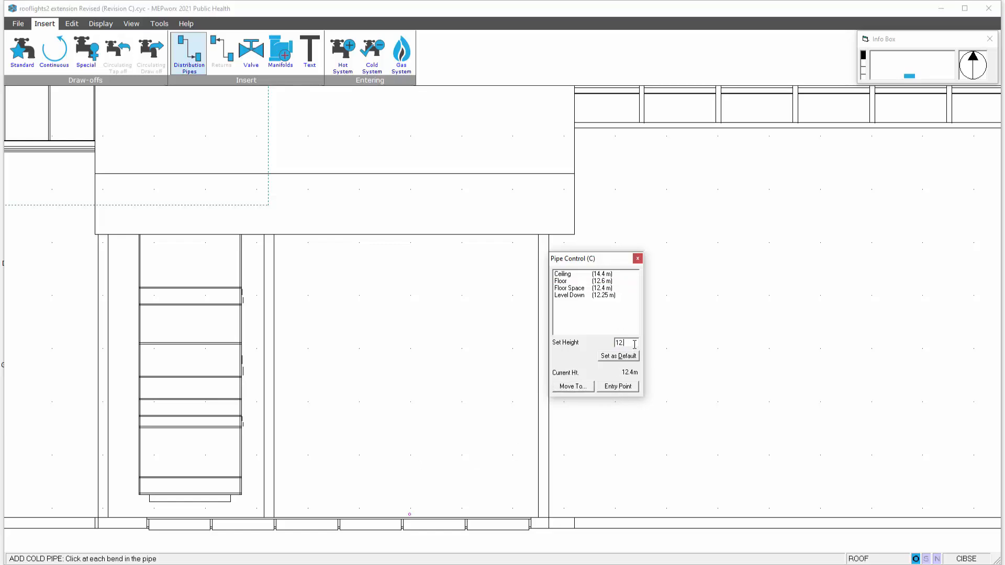
pyautogui.write('.5')
pyautogui.click(574, 387)
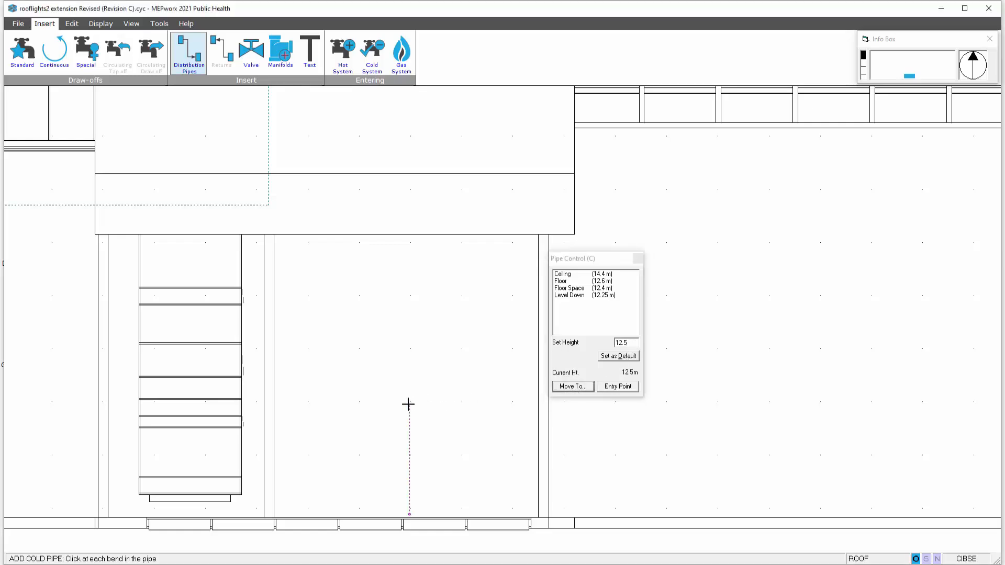
# Step: Raise the cold pipe to the roof's Floor height of 12.6 m and run it up the plan, turning left at the end
pyautogui.click(565, 282)
pyautogui.click(578, 389)
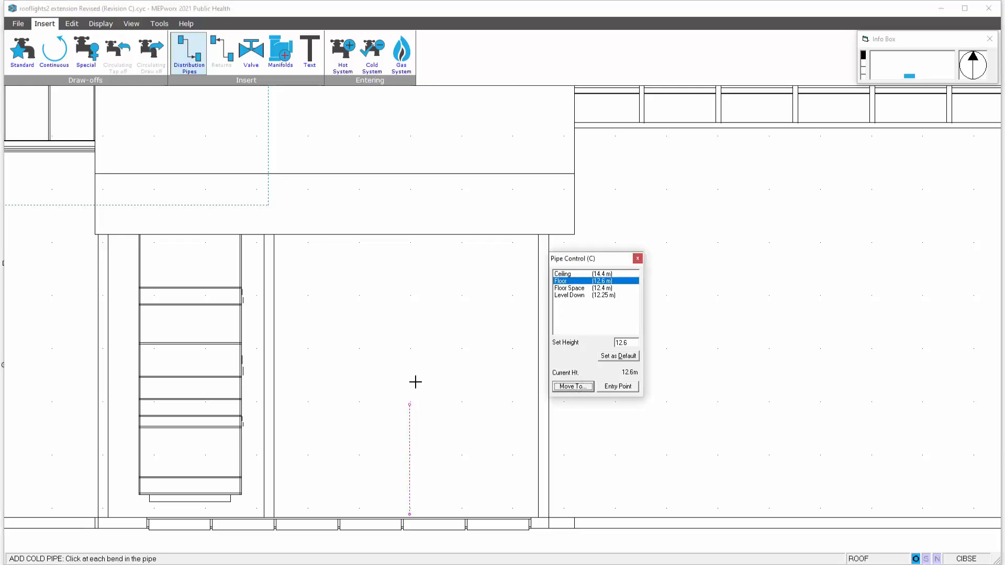
pyautogui.click(364, 362)
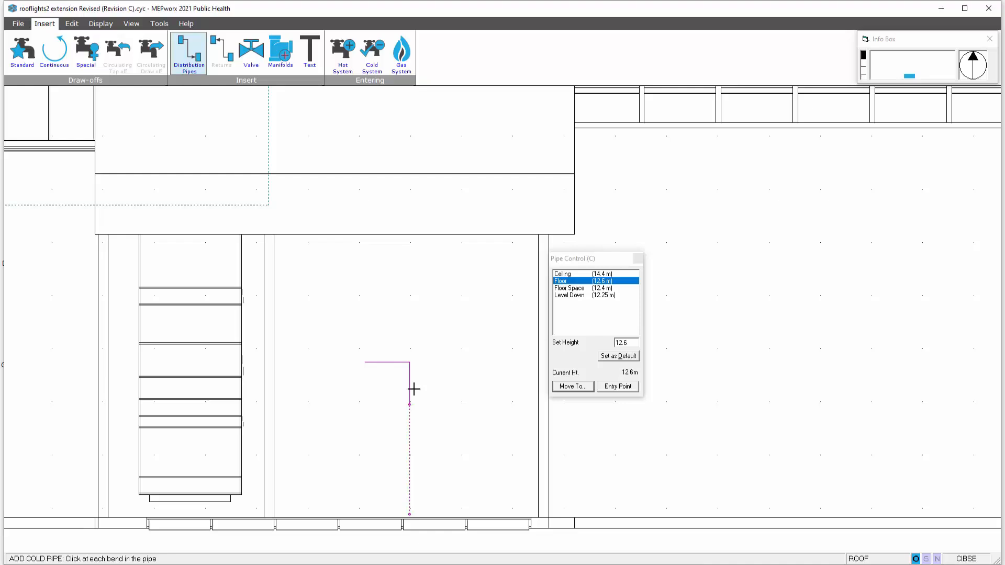
# Step: End the cold pipe with an entry point described as "TANK cws" with a tank head level of 13 m
pyautogui.click(612, 388)
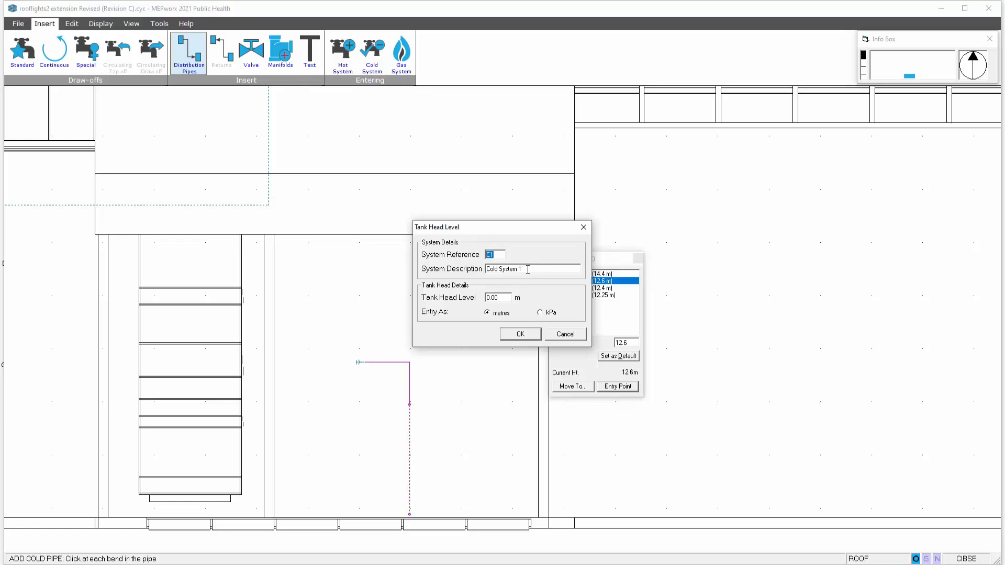
pyautogui.press('Tab')
pyautogui.write('TANK cws')
pyautogui.moveTo(556, 231); pyautogui.dragTo(498, 221)
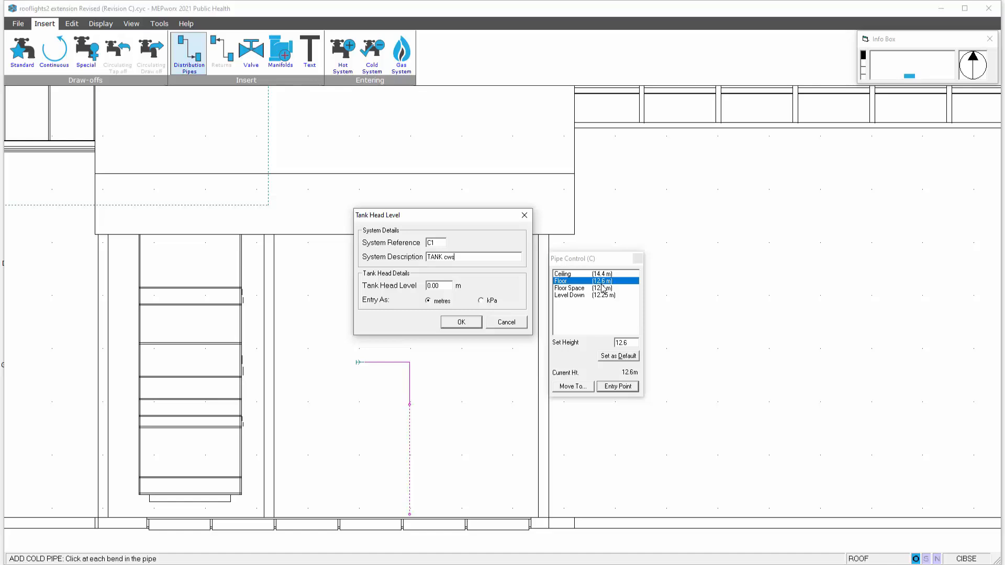
pyautogui.doubleClick(446, 286)
pyautogui.write('13')
pyautogui.click(463, 321)
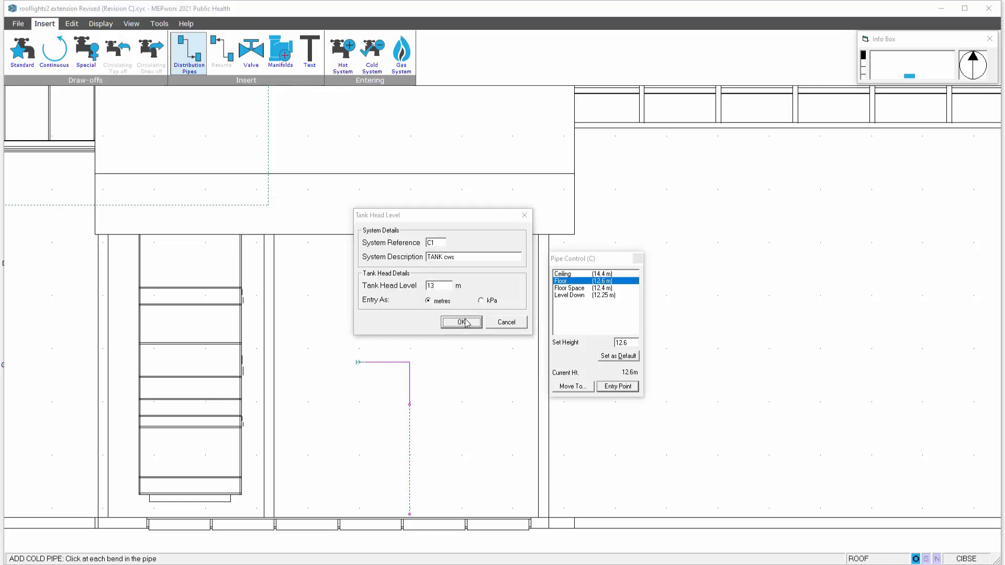
pyautogui.press('Escape')
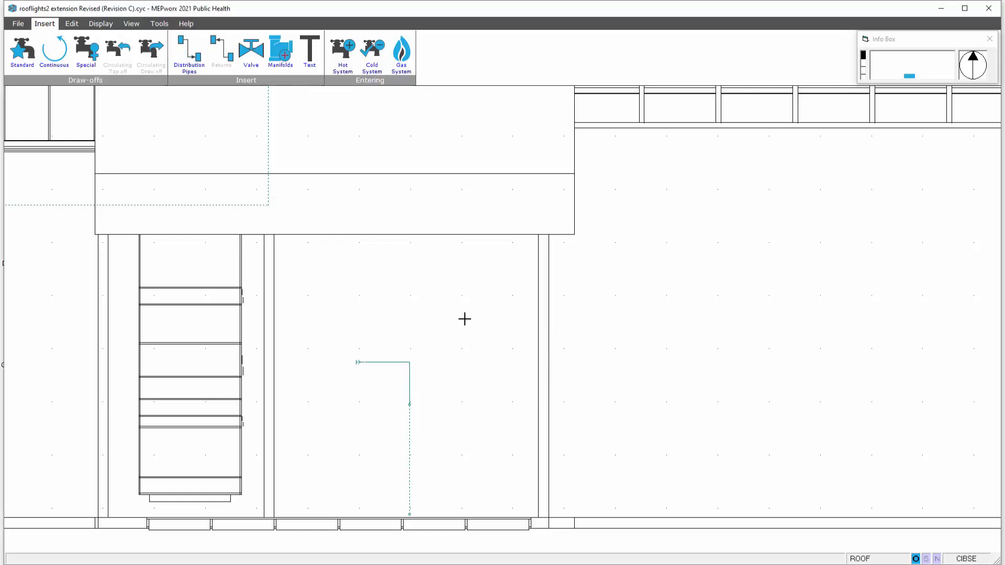
# Step: On Floor 1, run a cold distribution pipe at 0.1 m floor height from room 51's second WC cistern to the main in duct 74
pyautogui.click(131, 24)
pyautogui.click(261, 65)
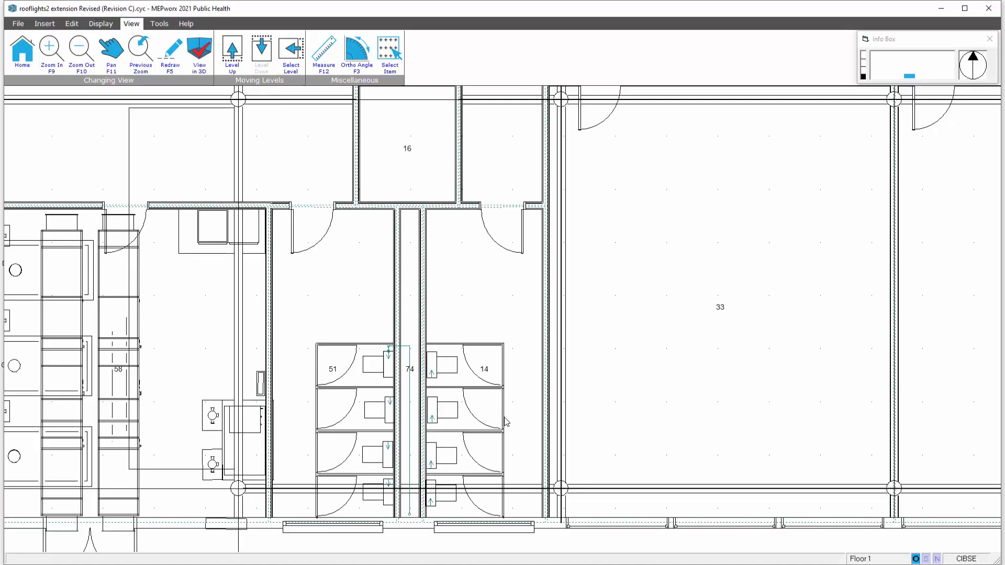
pyautogui.scroll(2, 438, 403)
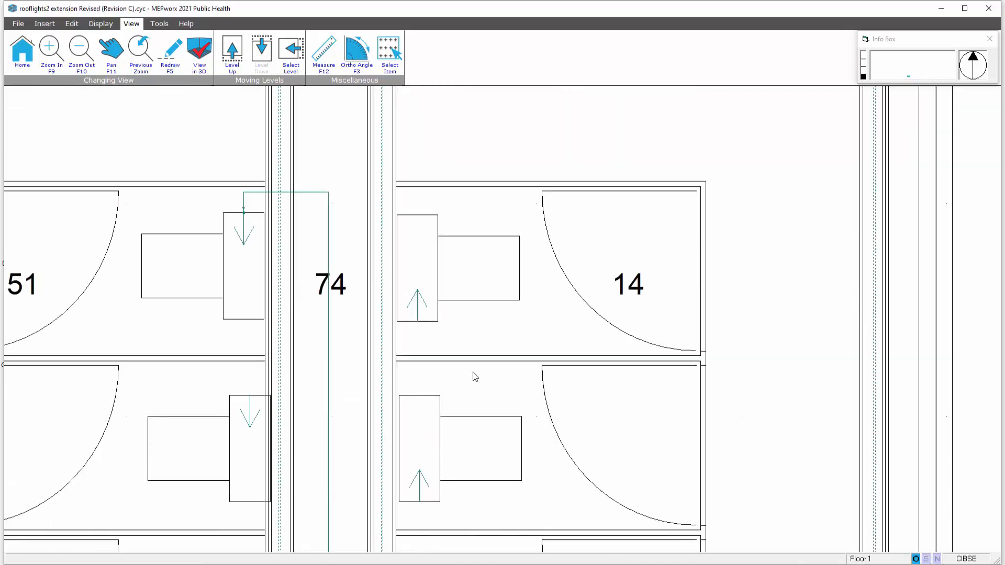
pyautogui.moveTo(435, 399); pyautogui.dragTo(473, 372, button='middle')
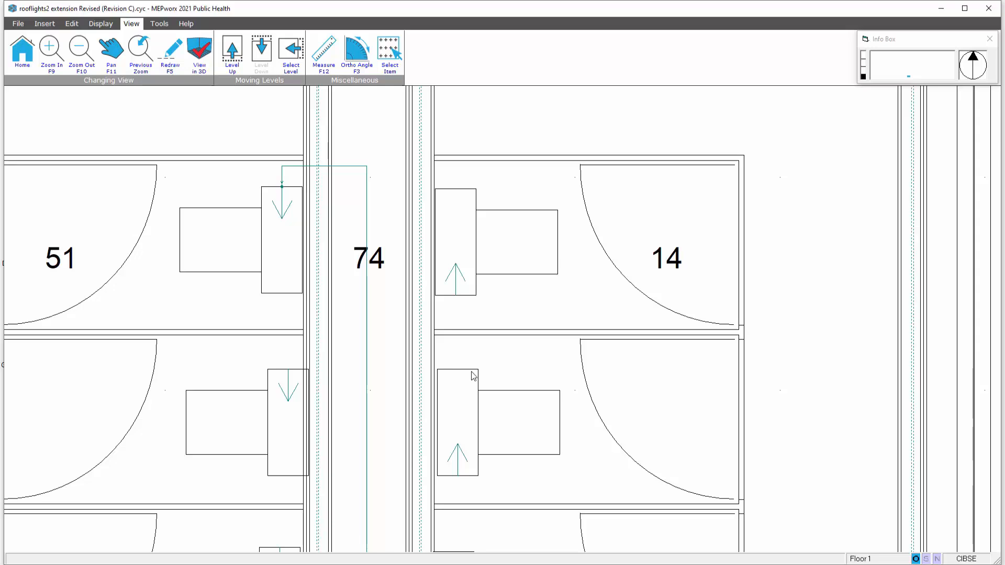
pyautogui.click(46, 24)
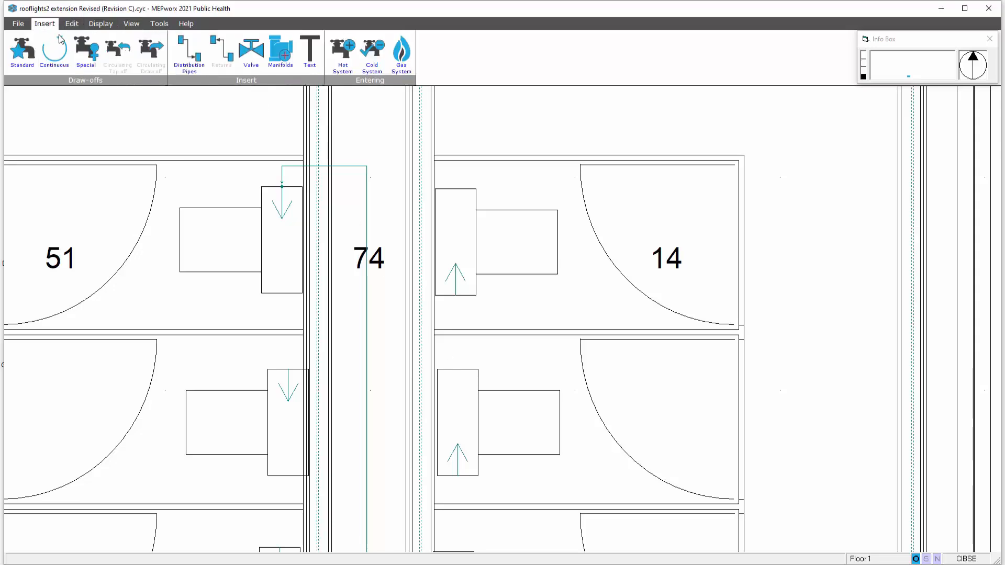
pyautogui.click(200, 58)
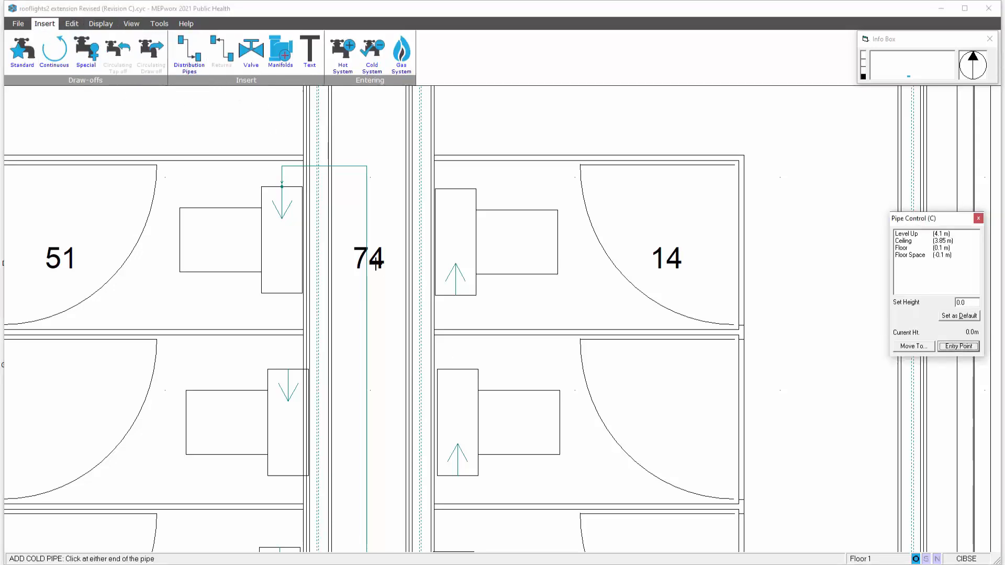
pyautogui.click(288, 369)
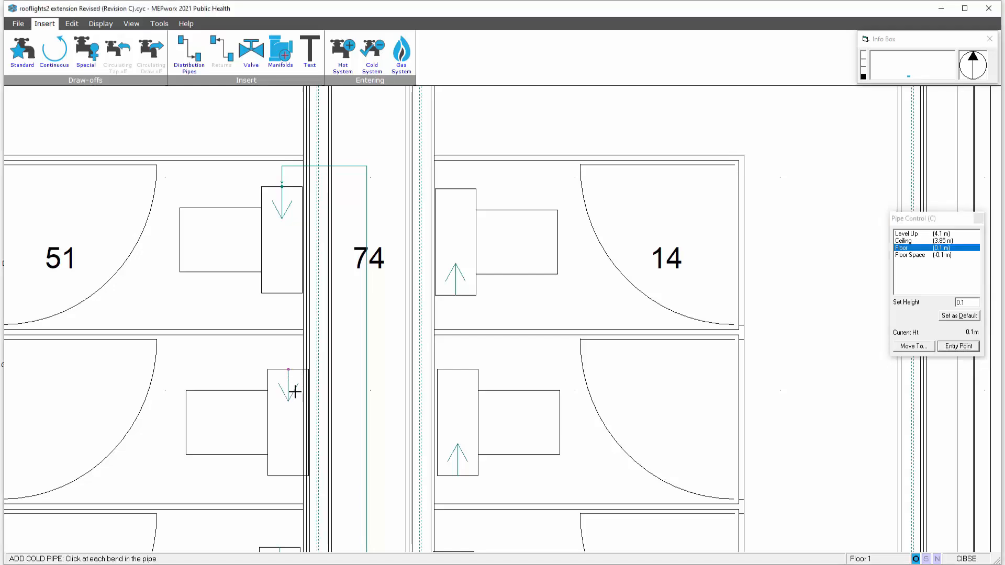
pyautogui.moveTo(897, 218); pyautogui.dragTo(642, 217)
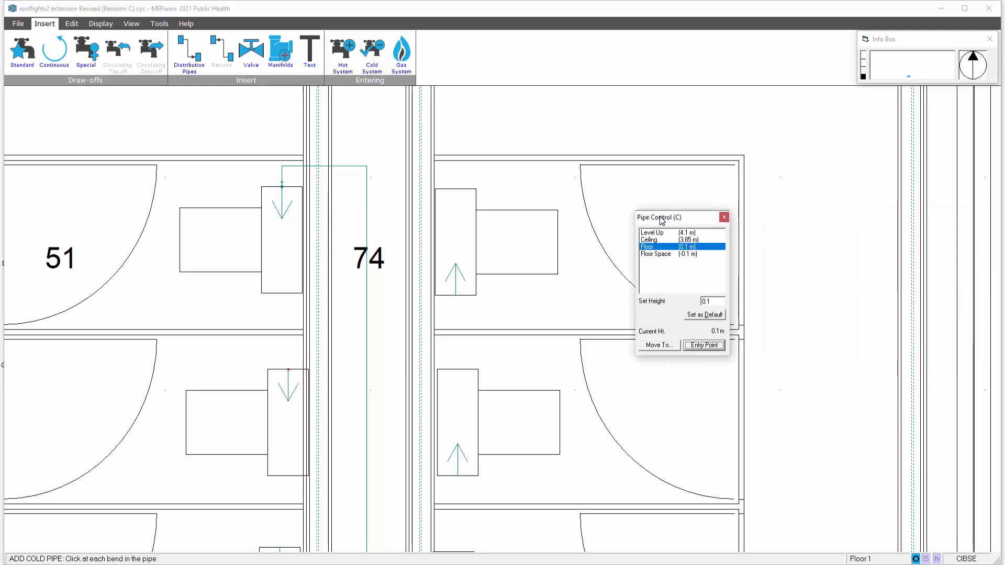
pyautogui.click(288, 349)
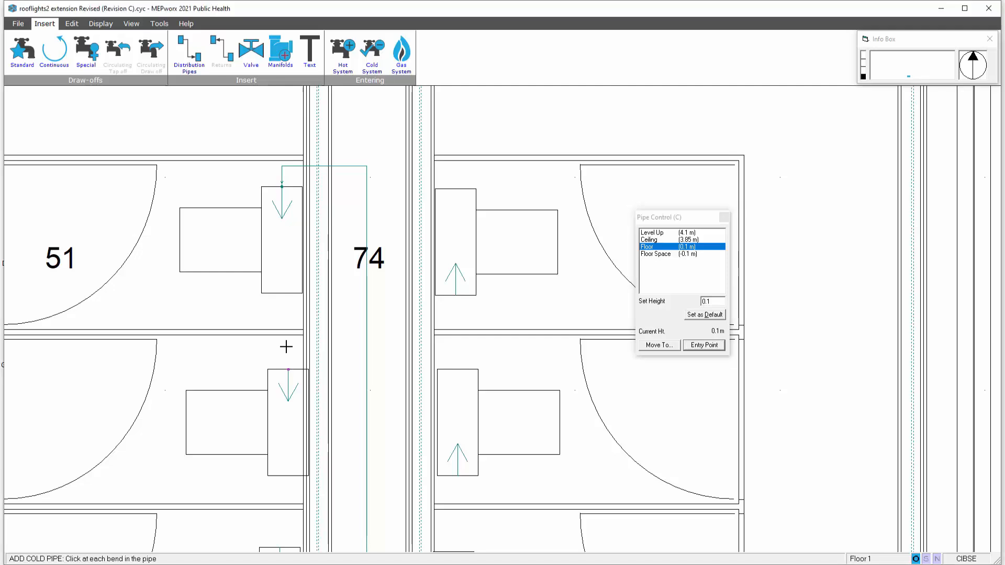
pyautogui.click(367, 347)
pyautogui.rightClick(393, 314)
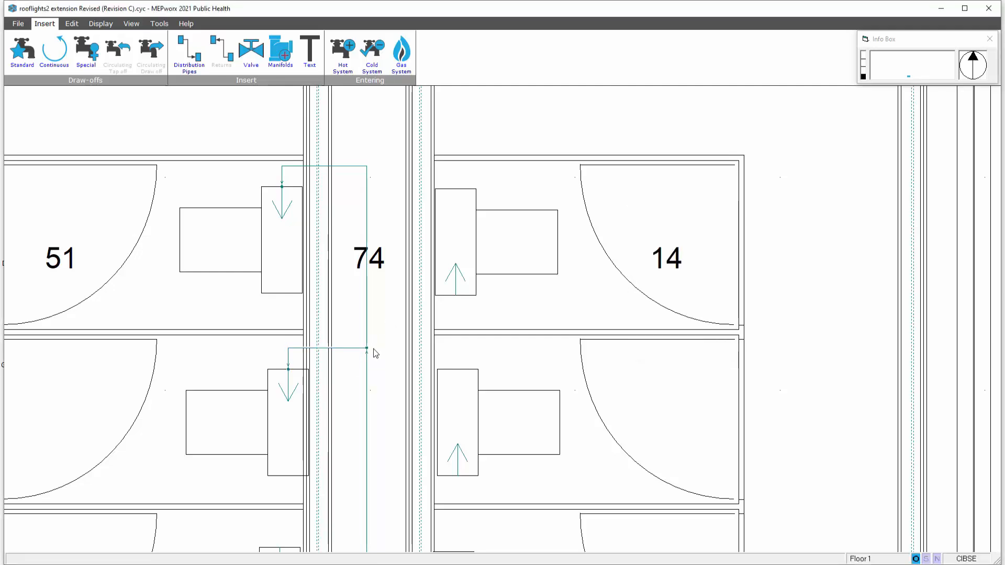
# Step: Inspect the new branch's junction with the main and briefly highlight the unconnected draw-offs
pyautogui.scroll(1, 373, 348)
pyautogui.scroll(1, 372, 348)
pyautogui.scroll(-1, 368, 351)
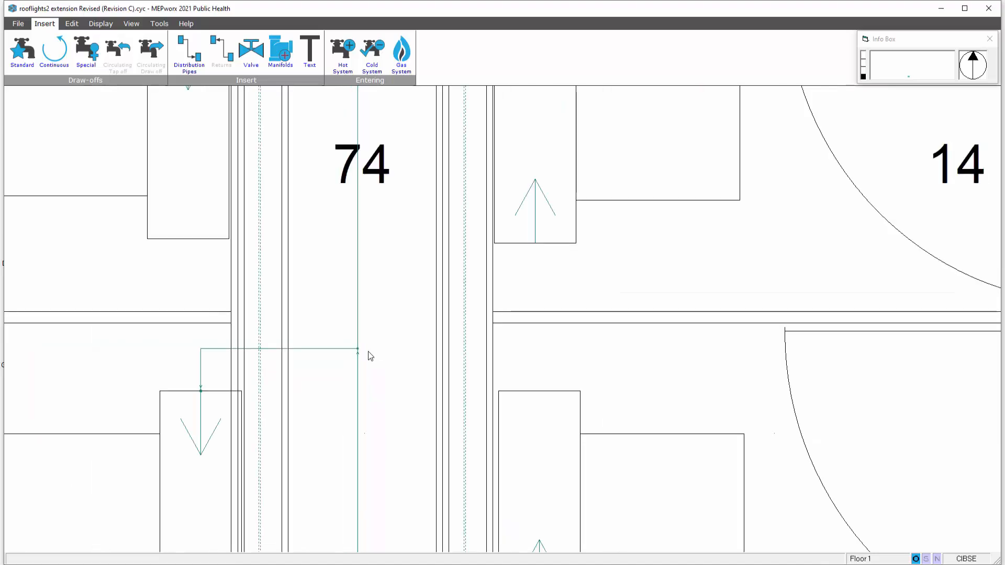
pyautogui.scroll(-1, 367, 351)
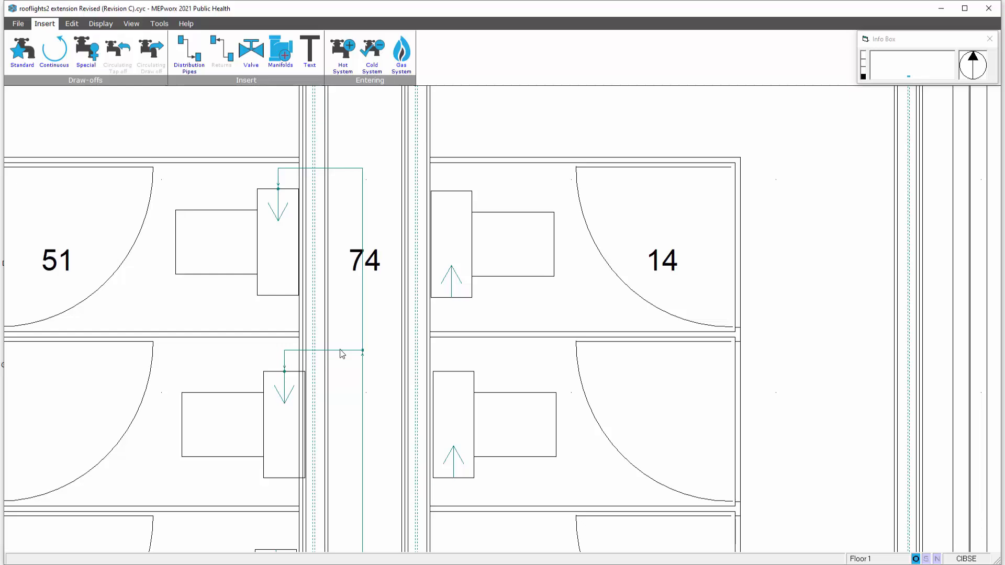
pyautogui.click(107, 27)
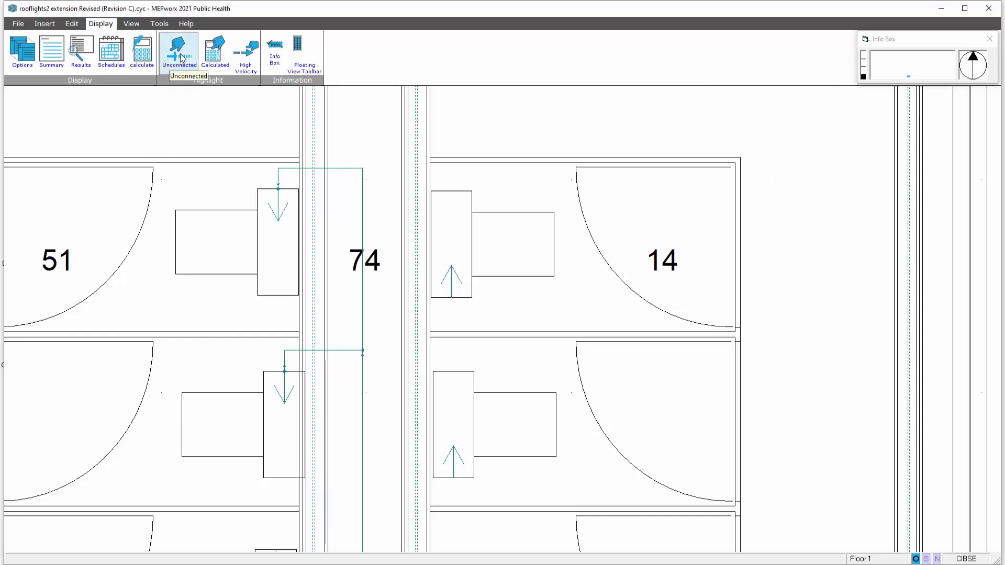
pyautogui.click(180, 52)
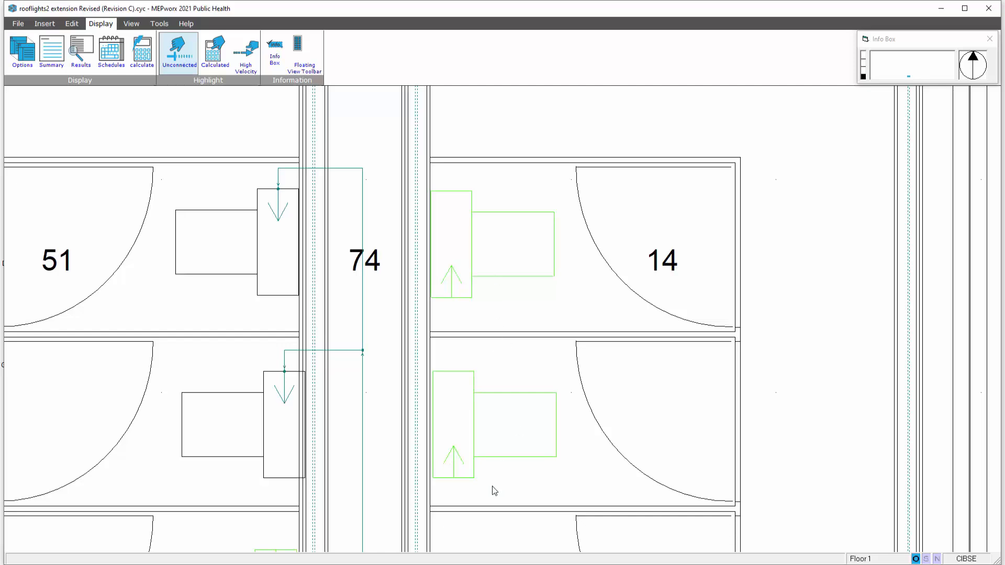
pyautogui.click(184, 66)
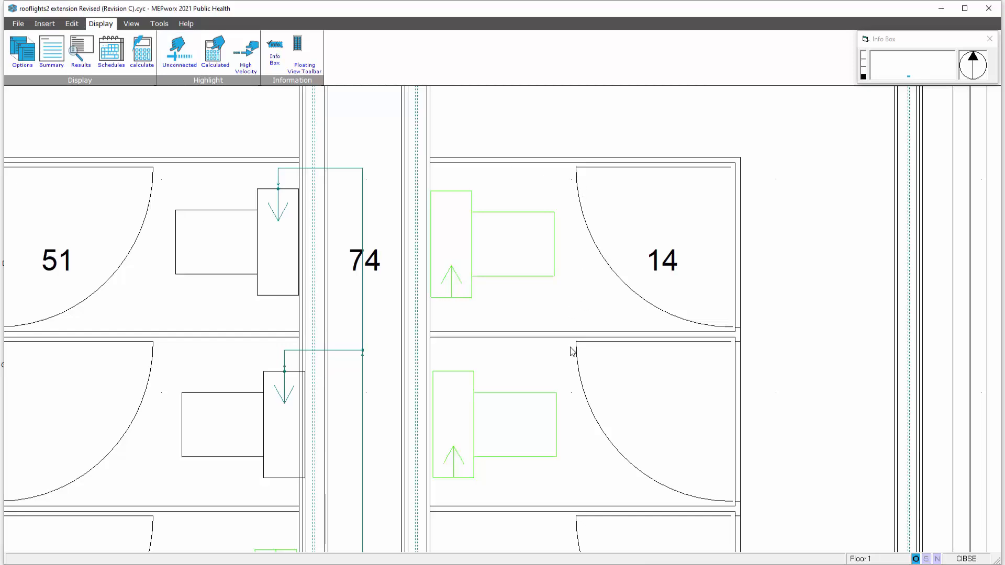
# Step: Automatically connect the remaining unconnected draw-offs to the nearest distribution pipe with a maximum connection distance of 5 m
pyautogui.moveTo(572, 351); pyautogui.dragTo(586, 289, button='middle')
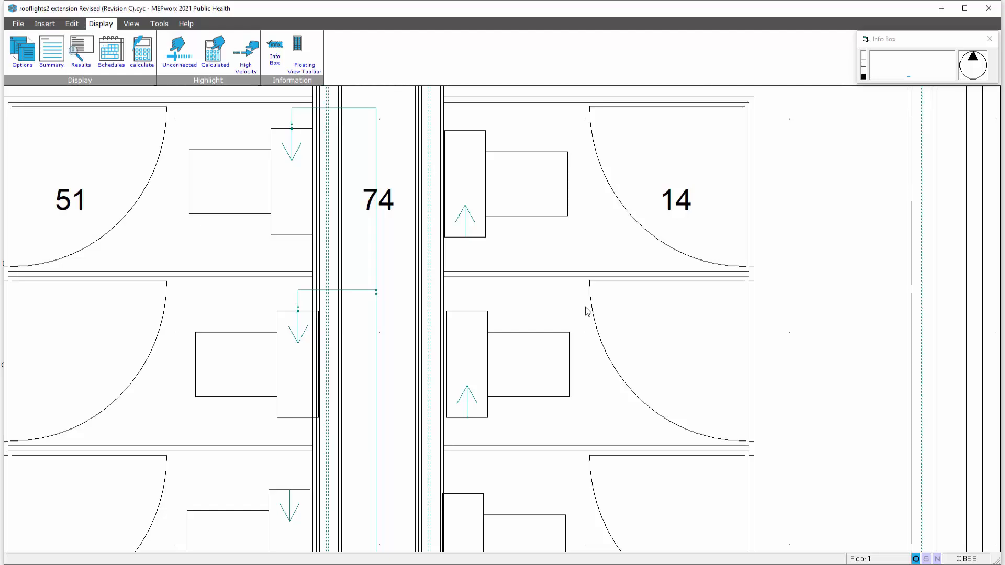
pyautogui.scroll(-2, 564, 386)
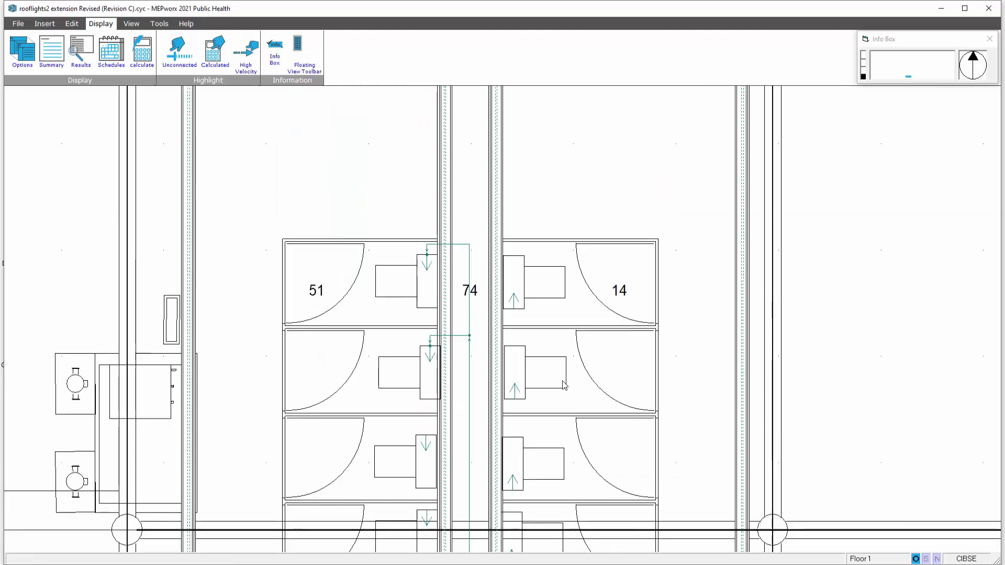
pyautogui.moveTo(564, 386)
pyautogui.mouseDown(button='middle')
pyautogui.moveTo(556, 251)
pyautogui.moveTo(506, 263)
pyautogui.mouseUp(button='middle')
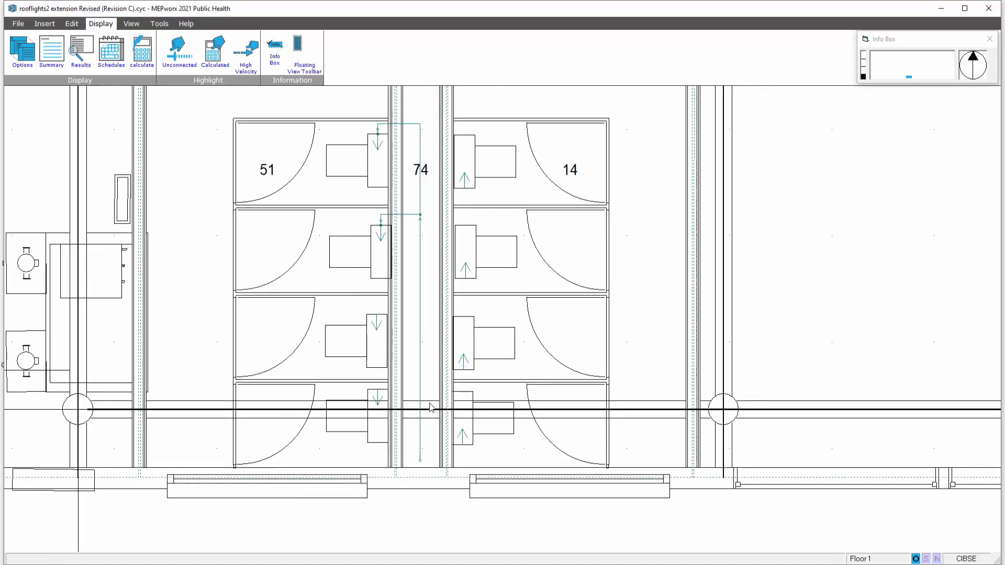
pyautogui.click(47, 25)
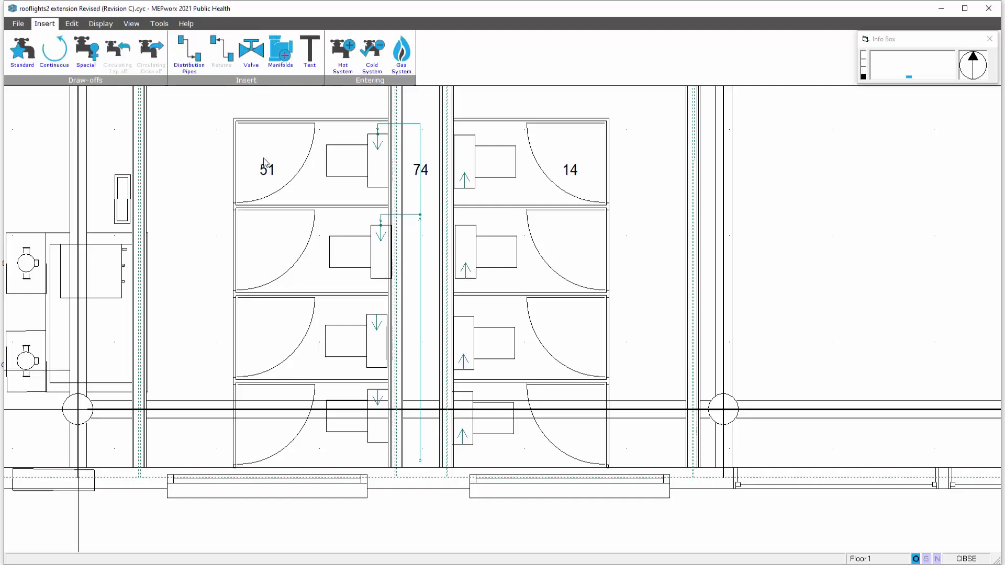
pyautogui.click(68, 23)
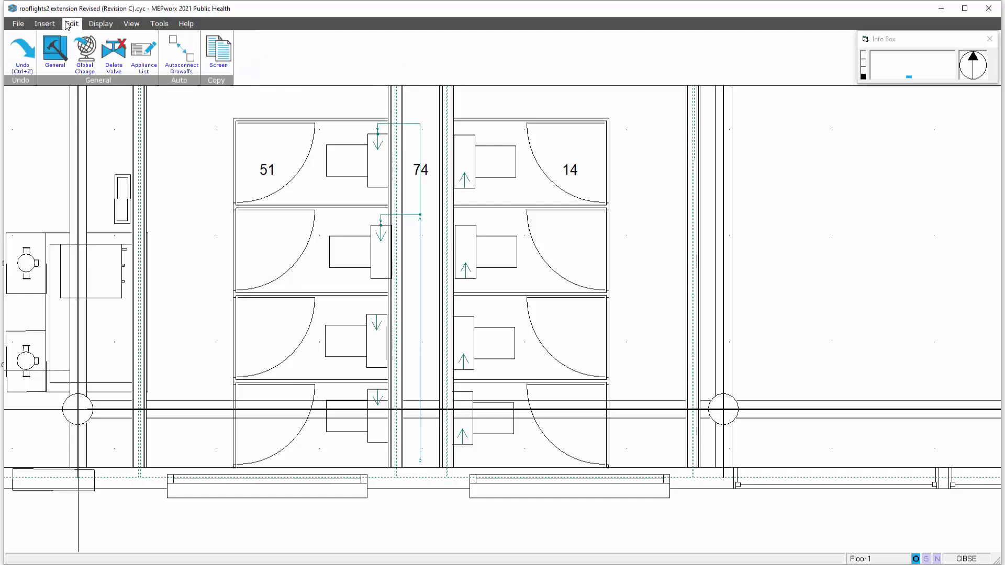
pyautogui.click(179, 75)
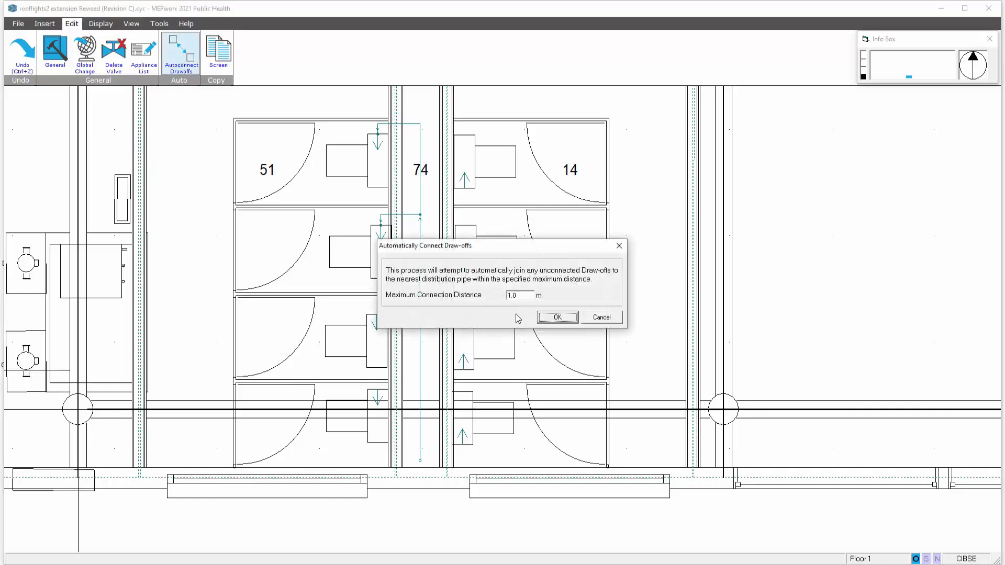
pyautogui.doubleClick(523, 296)
pyautogui.click(516, 296)
pyautogui.write('5')
pyautogui.click(557, 318)
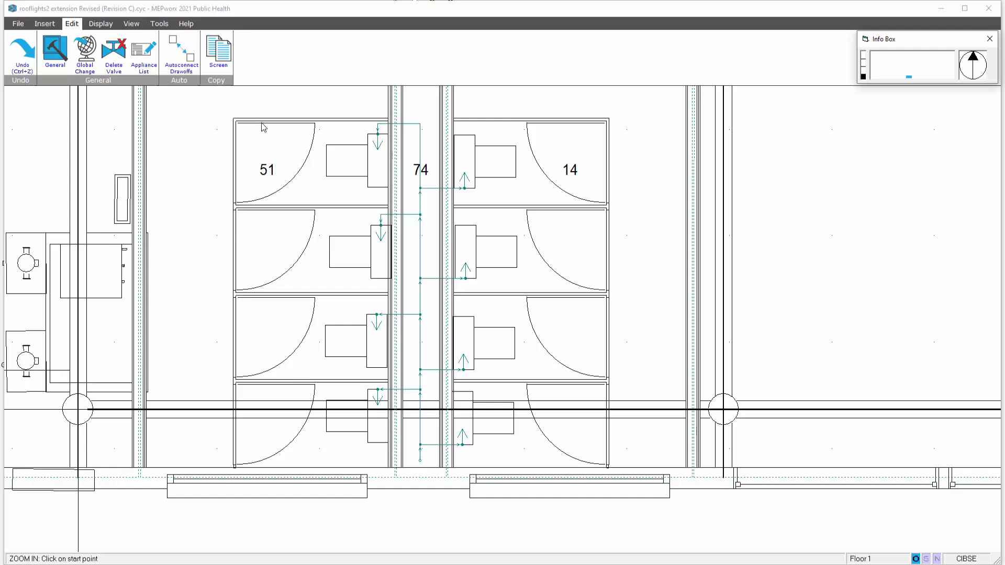
# Step: Calculate the pipe sizes and turn on Show Fixed Size Text in the display options
pyautogui.click(100, 24)
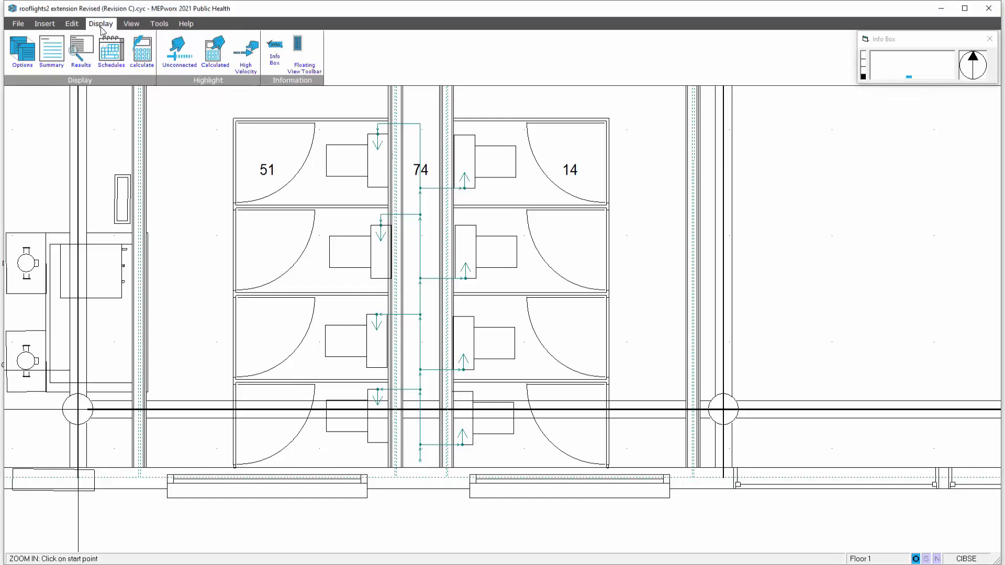
pyautogui.click(142, 52)
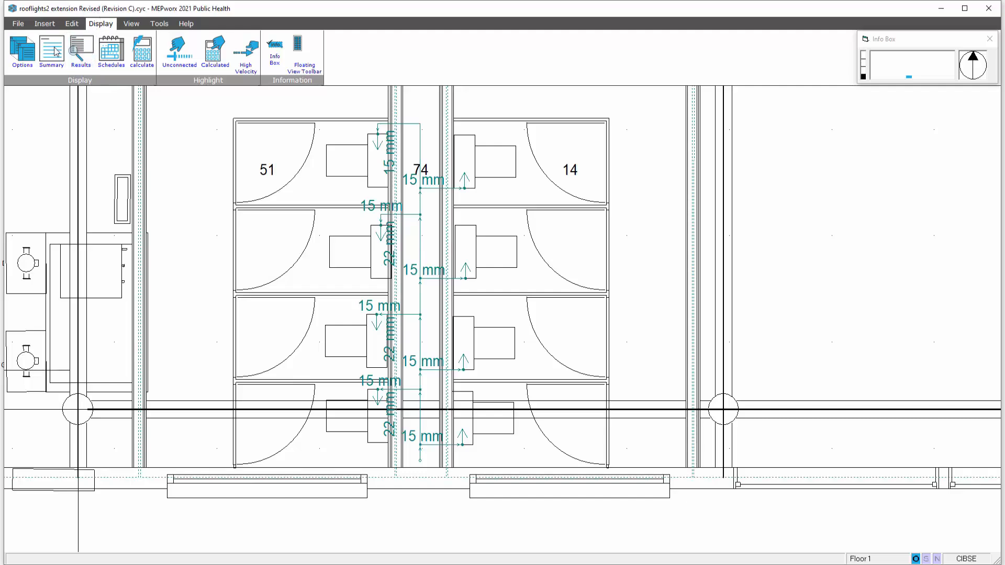
pyautogui.click(23, 51)
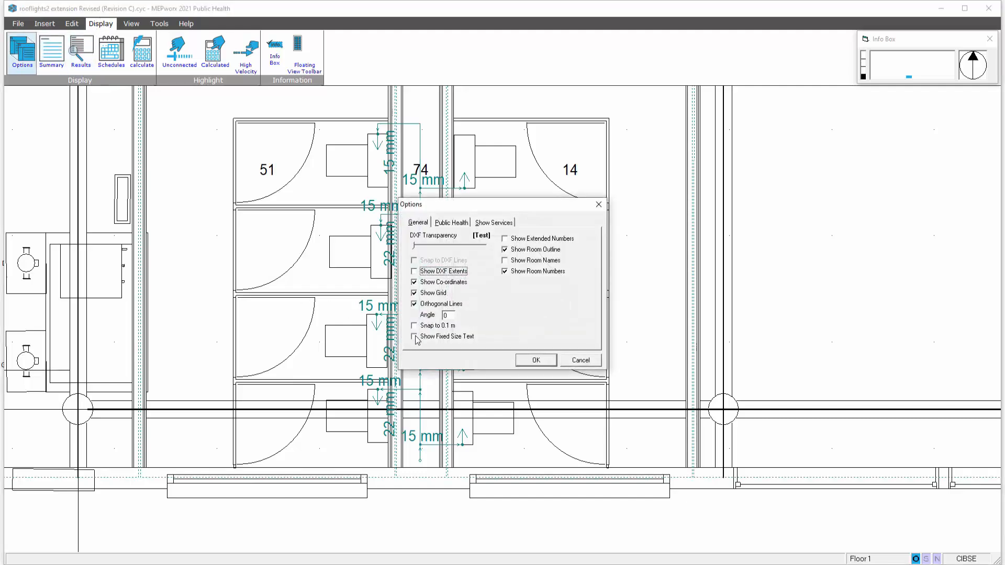
pyautogui.click(415, 337)
pyautogui.click(537, 360)
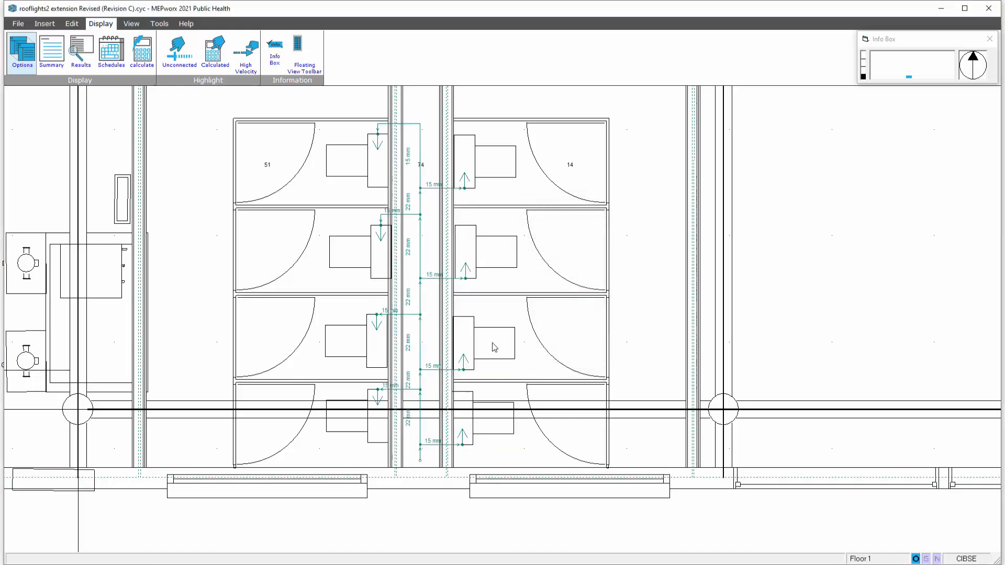
# Step: Examine the pipe size labels on the cold main in duct 74 and its WC branches
pyautogui.scroll(2, 495, 347)
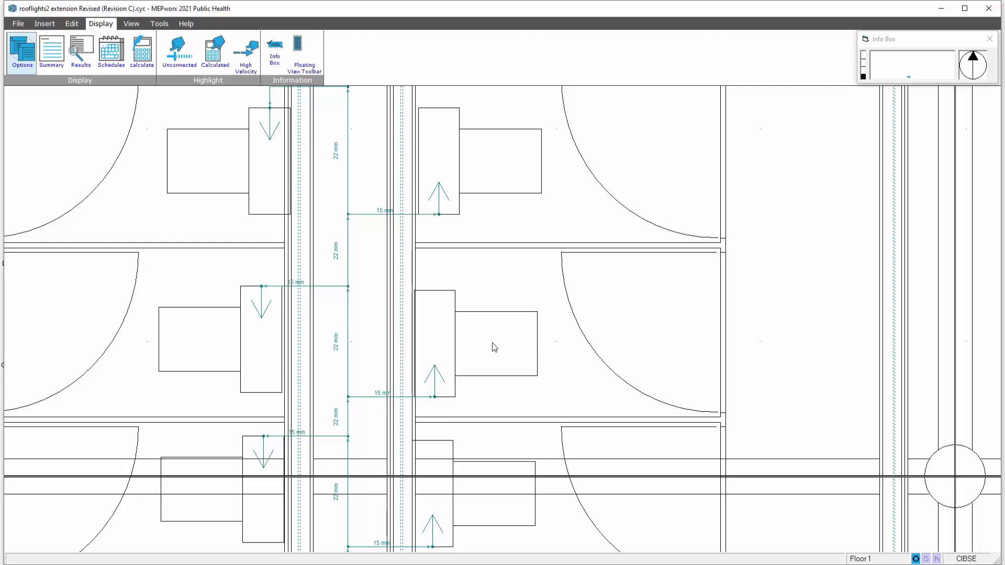
pyautogui.scroll(-2, 494, 347)
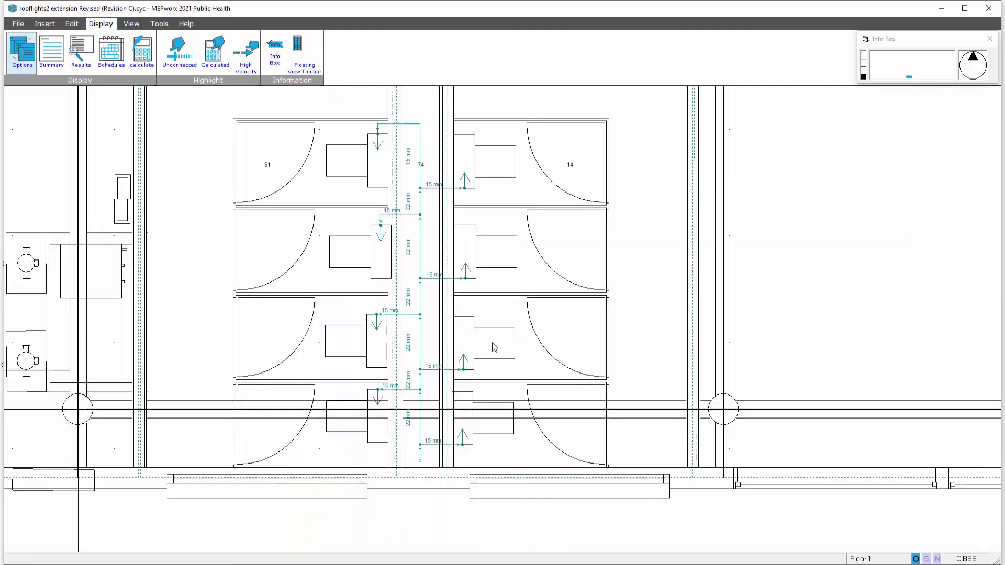
pyautogui.scroll(-2, 494, 342)
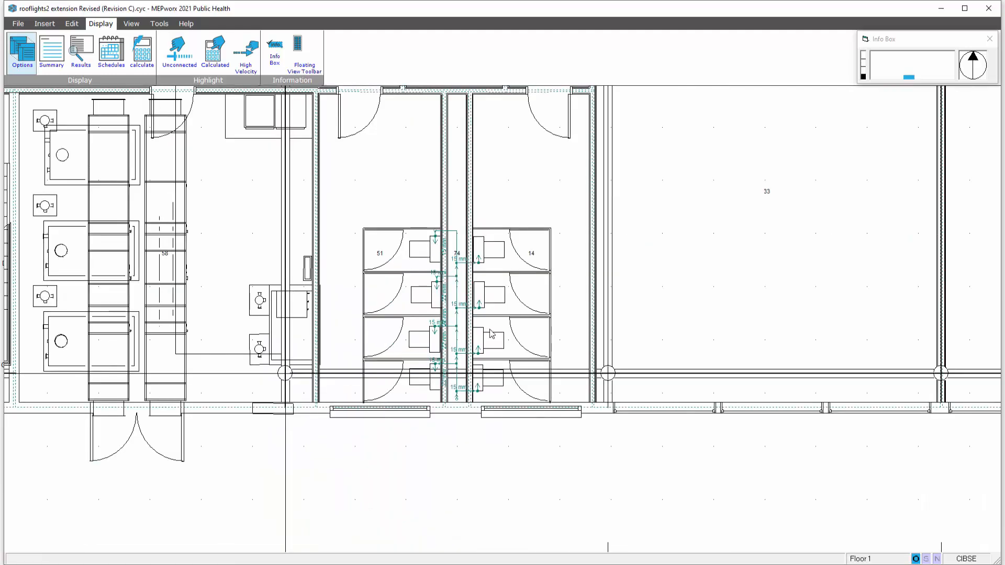
pyautogui.scroll(2, 491, 333)
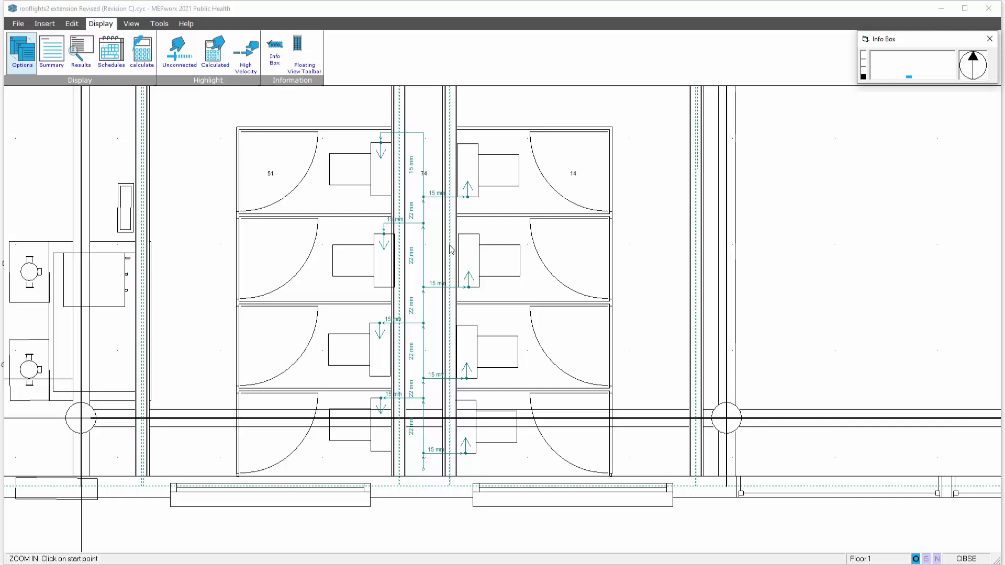
pyautogui.scroll(2, 439, 203)
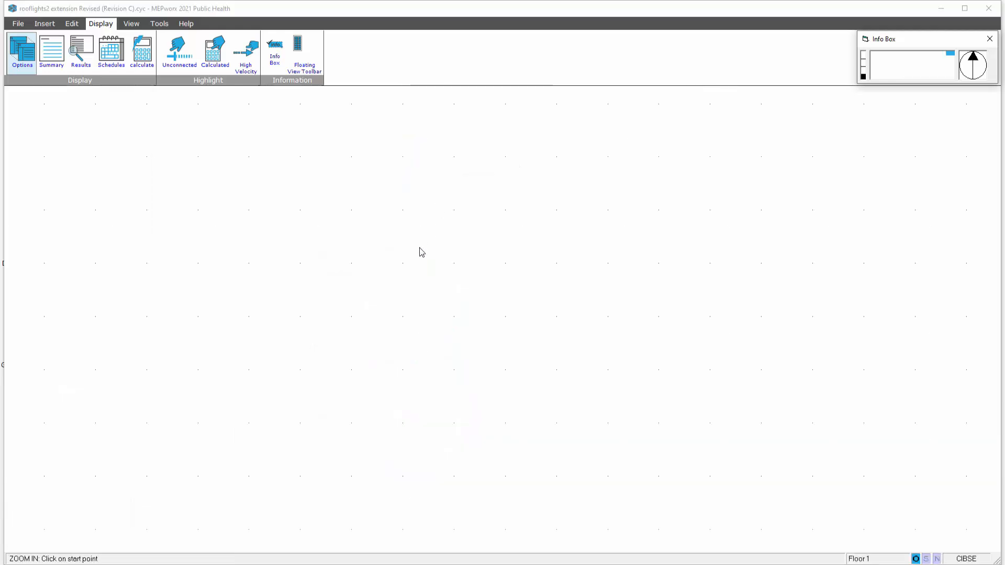
pyautogui.scroll(-4, 419, 257)
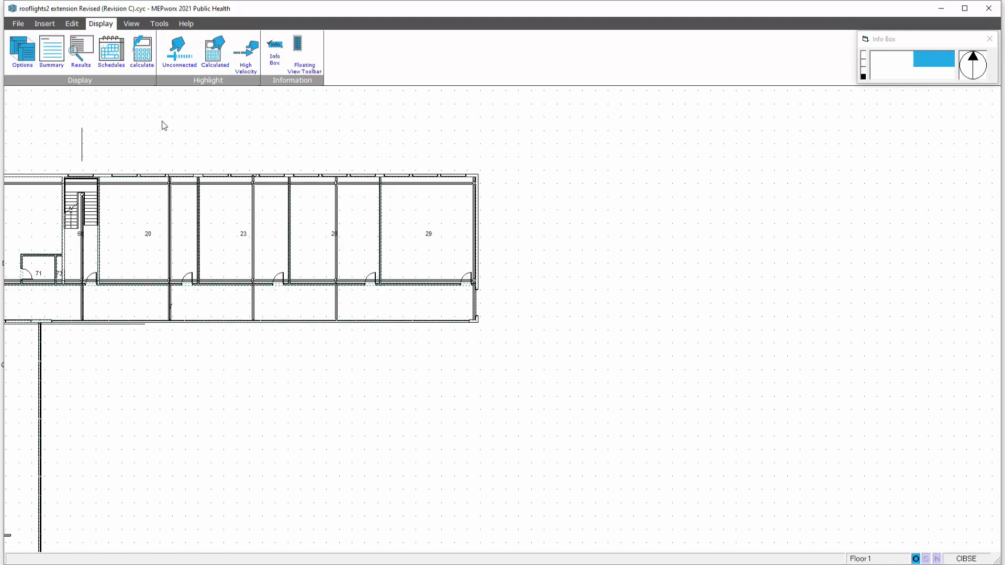
pyautogui.moveTo(254, 296); pyautogui.dragTo(606, 83, button='middle')
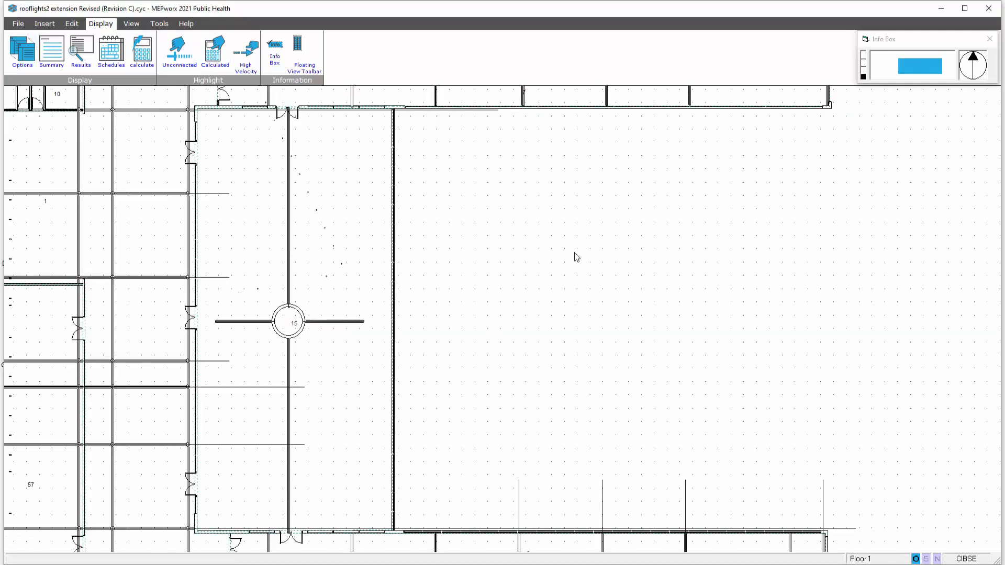
pyautogui.moveTo(276, 488); pyautogui.dragTo(574, 253, button='middle')
pyautogui.scroll(5, 528, 418)
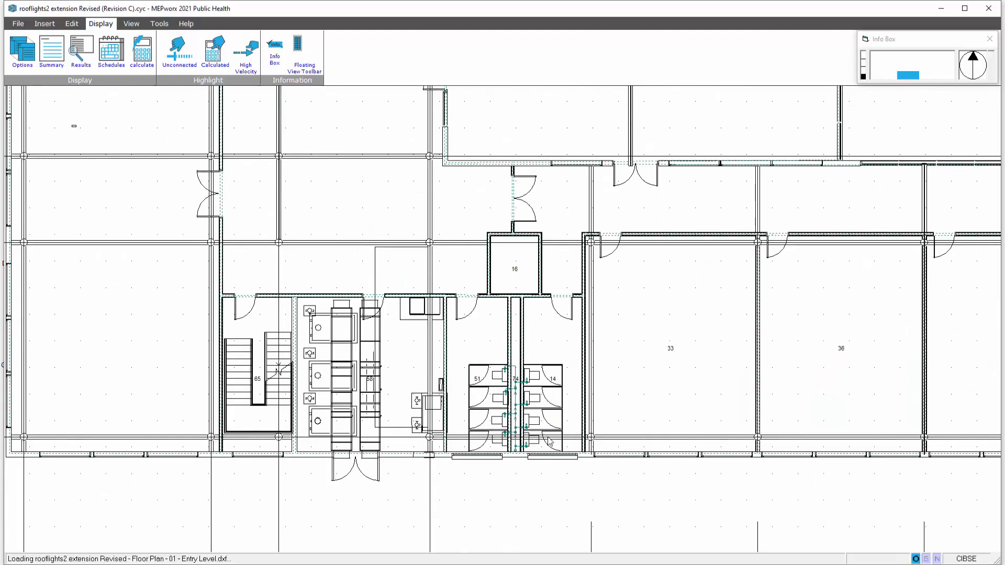
pyautogui.moveTo(509, 388); pyautogui.dragTo(487, 420, button='middle')
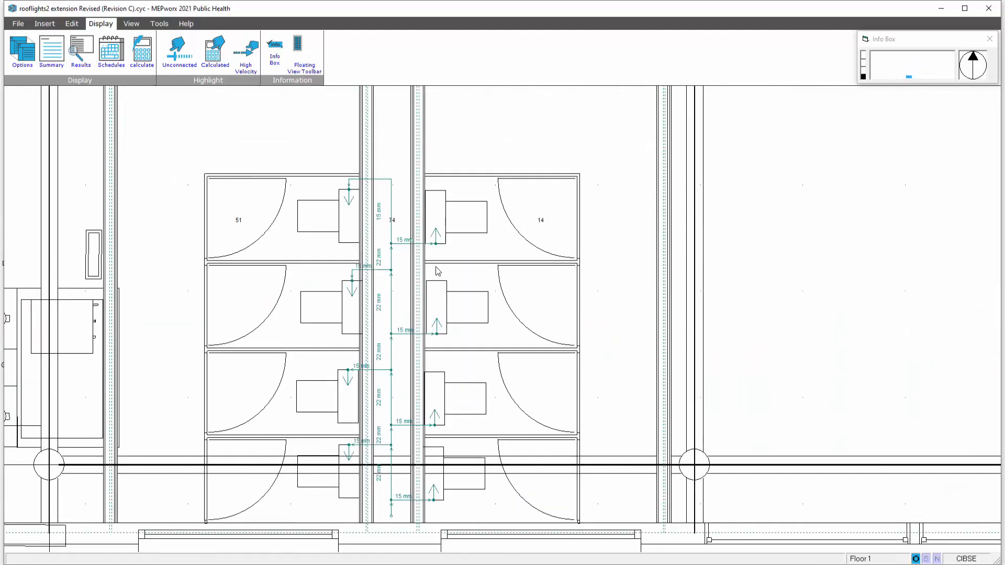
# Step: Delete the branch pipe that connects the uppermost WC cistern in room 14 to the main in duct 74
pyautogui.click(408, 244)
pyautogui.press('Delete')
pyautogui.click(45, 24)
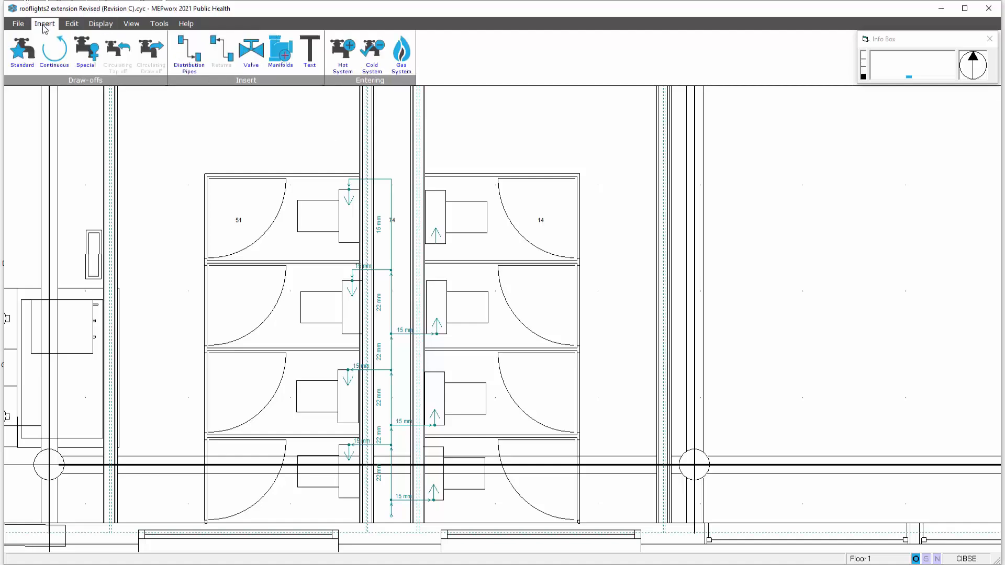
# Step: Draw a cold distribution pipe from the uppermost WC cistern in room 14, with one bend, to the main in duct 74
pyautogui.click(190, 62)
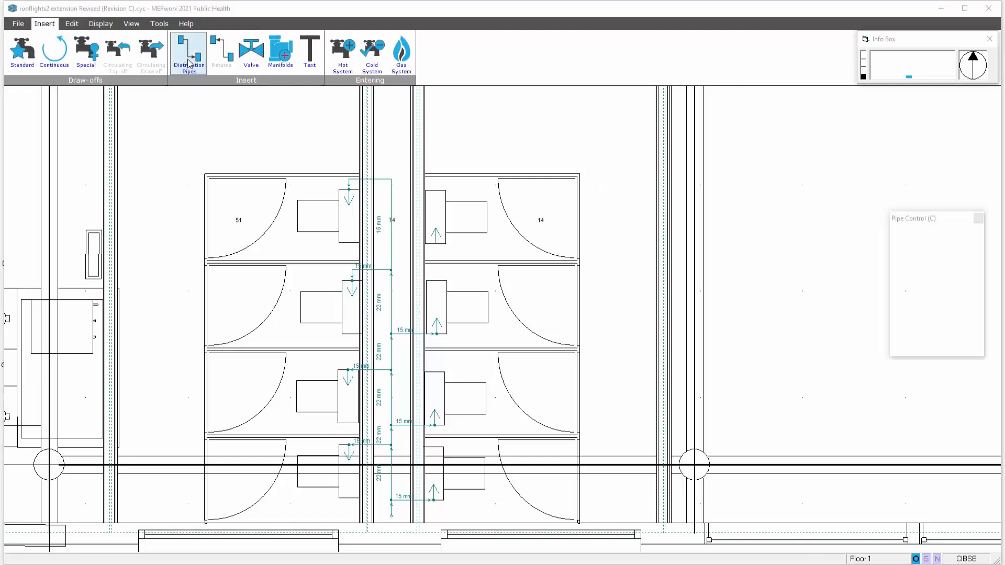
pyautogui.click(434, 242)
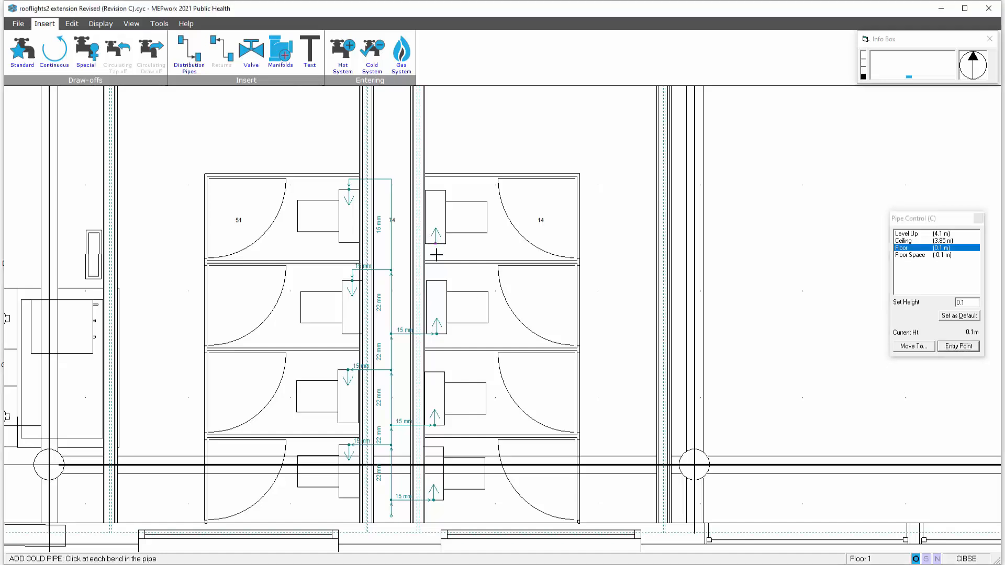
pyautogui.click(434, 255)
pyautogui.click(391, 255)
pyautogui.press('Escape')
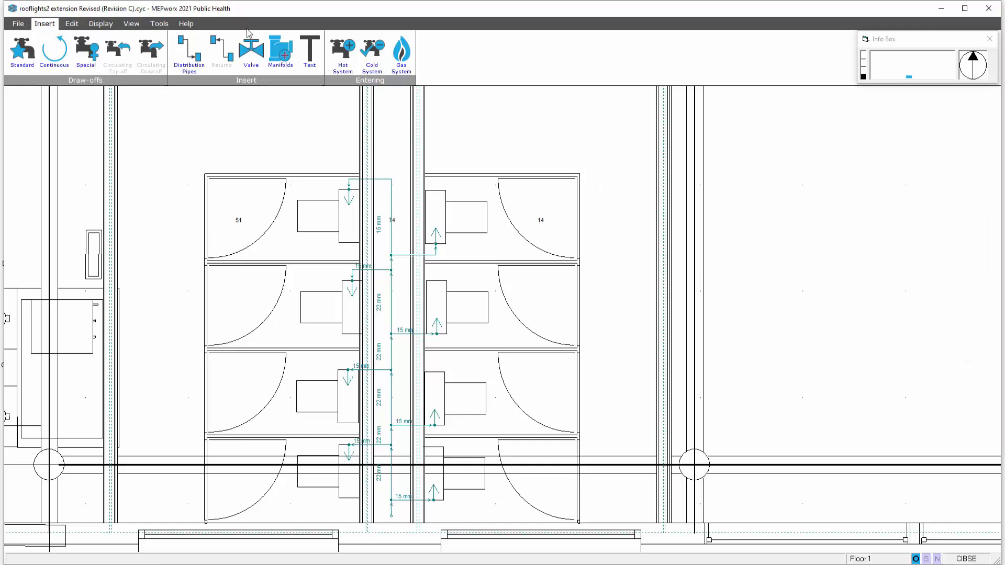
# Step: Recalculate the pipe sizes with the redrawn WC branch included
pyautogui.click(93, 25)
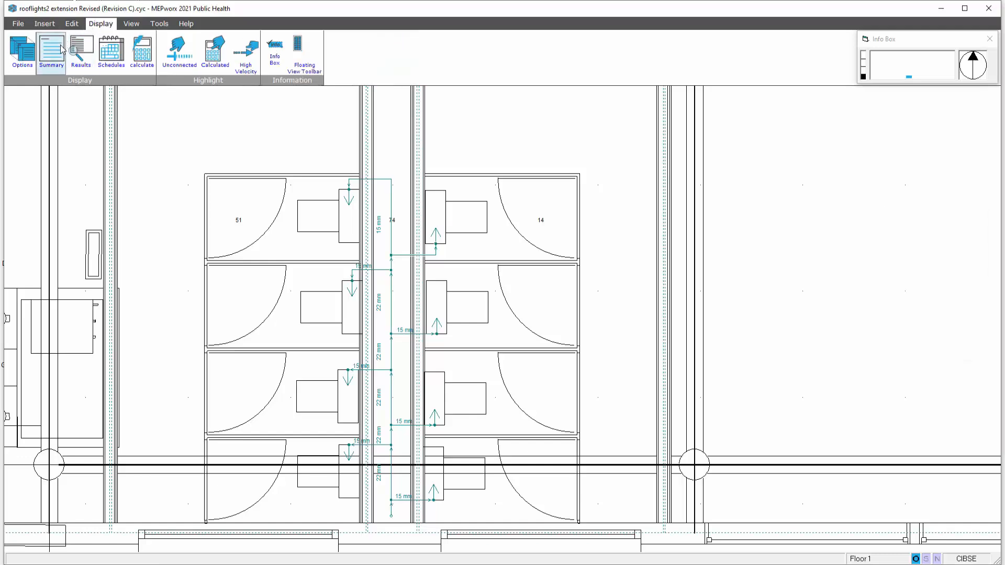
pyautogui.click(142, 50)
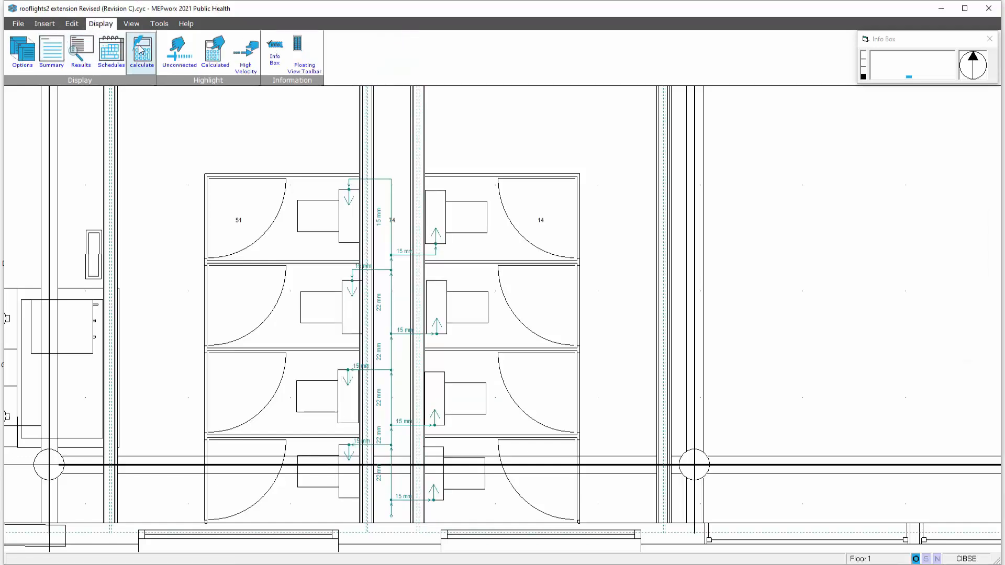
pyautogui.click(197, 163)
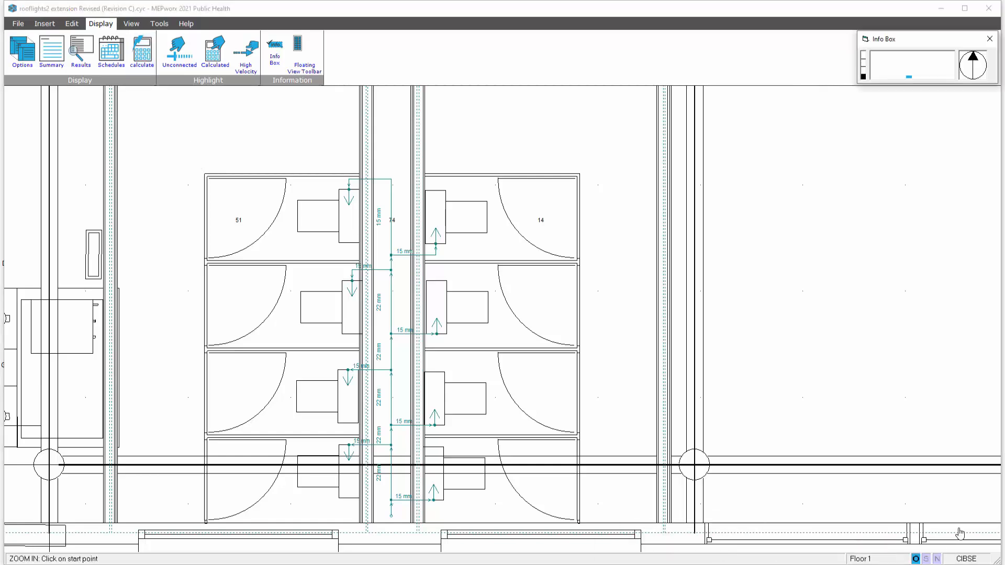
# Step: Review the cold water draw-off schedule and the pipes schedule, widening the schedule window to fit all pipe columns
pyautogui.click(110, 50)
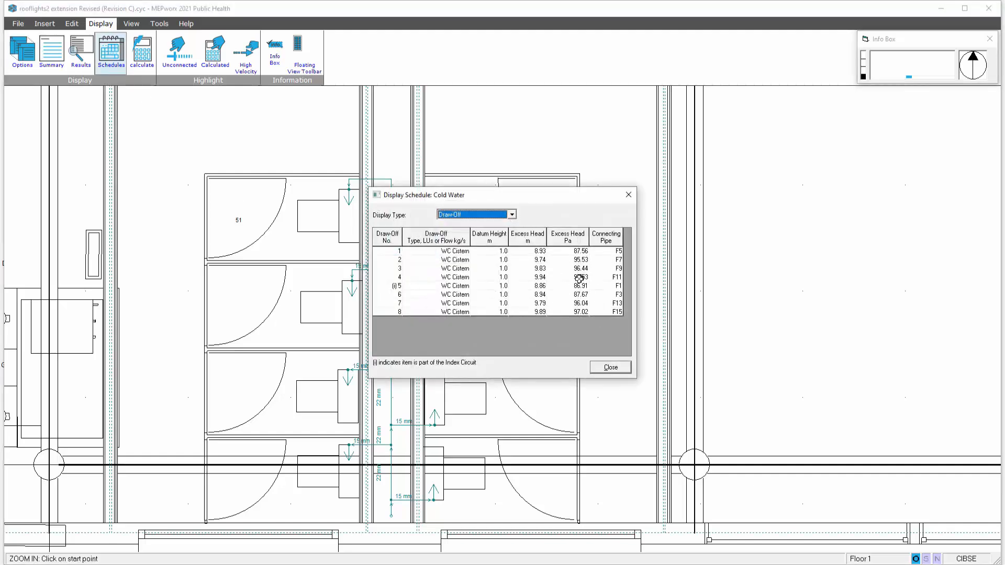
pyautogui.click(511, 214)
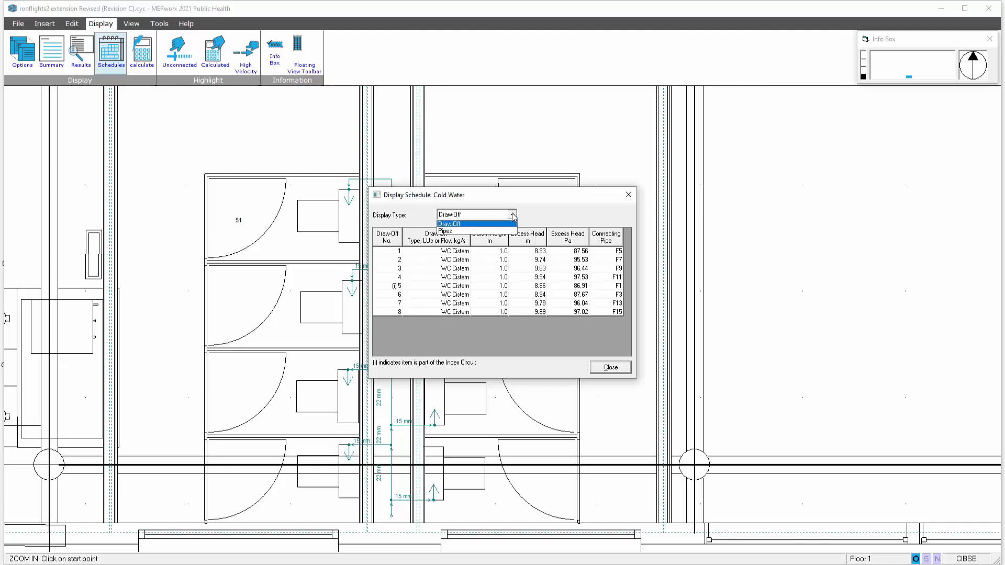
pyautogui.click(472, 232)
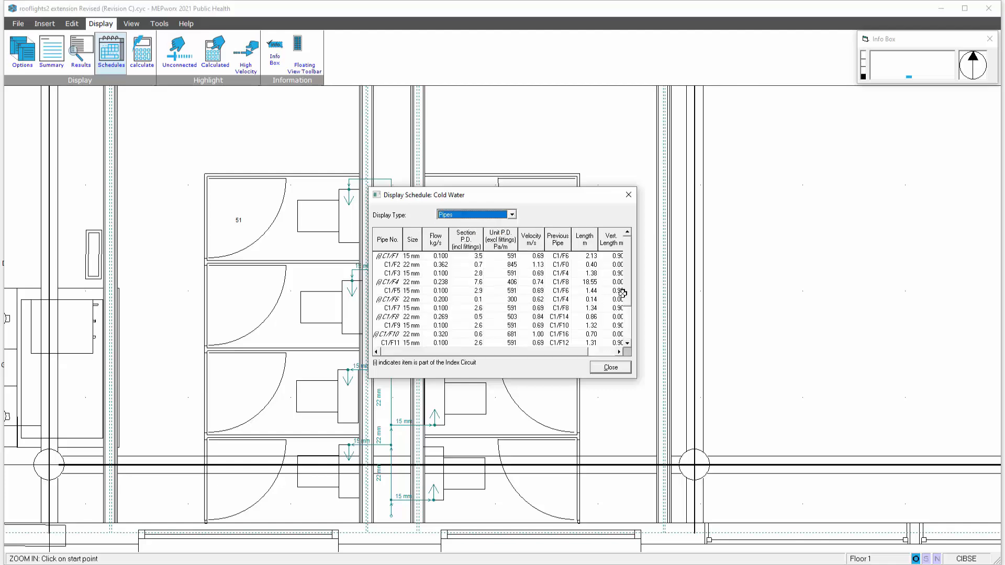
pyautogui.moveTo(636, 296); pyautogui.dragTo(740, 286)
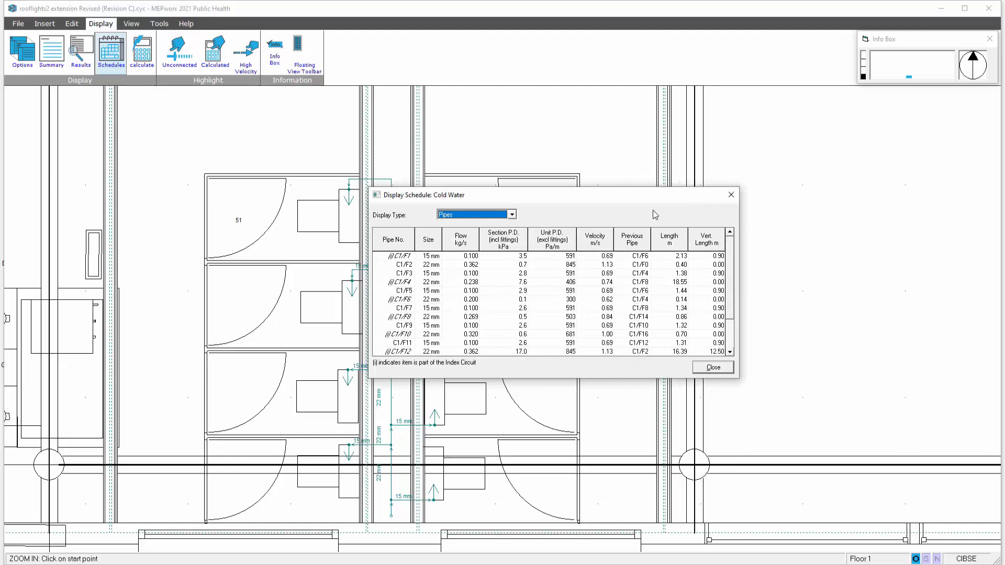
pyautogui.moveTo(638, 198); pyautogui.dragTo(595, 198)
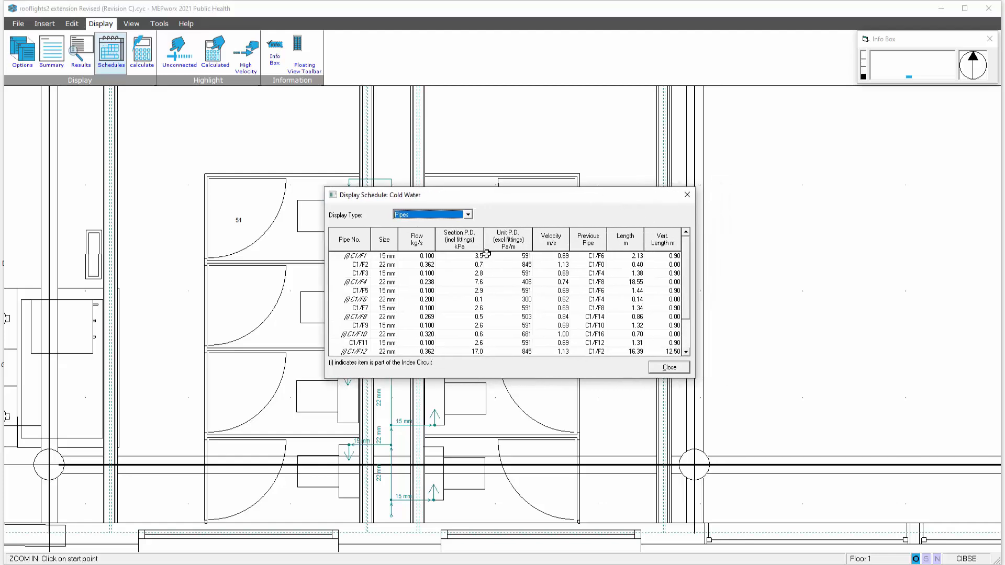
pyautogui.click(357, 257)
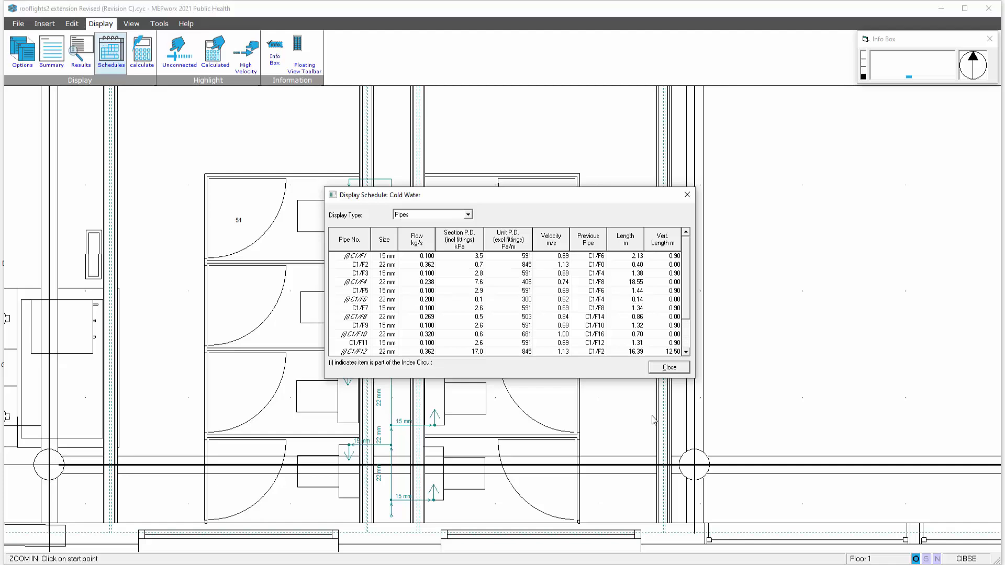
pyautogui.click(656, 368)
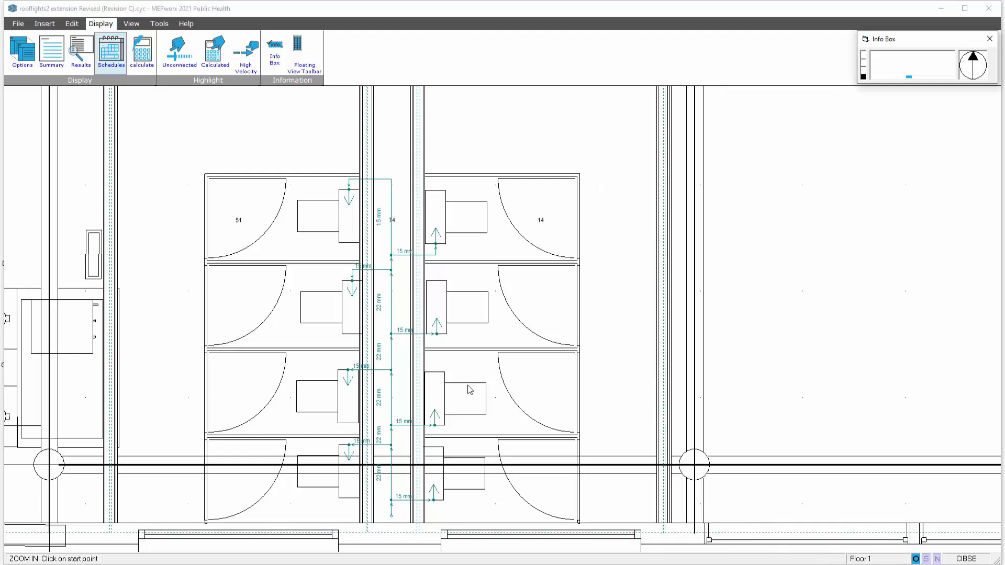
# Step: Open the settings of the incoming pipe section at the lower end of the main in duct 74
pyautogui.rightClick(459, 513)
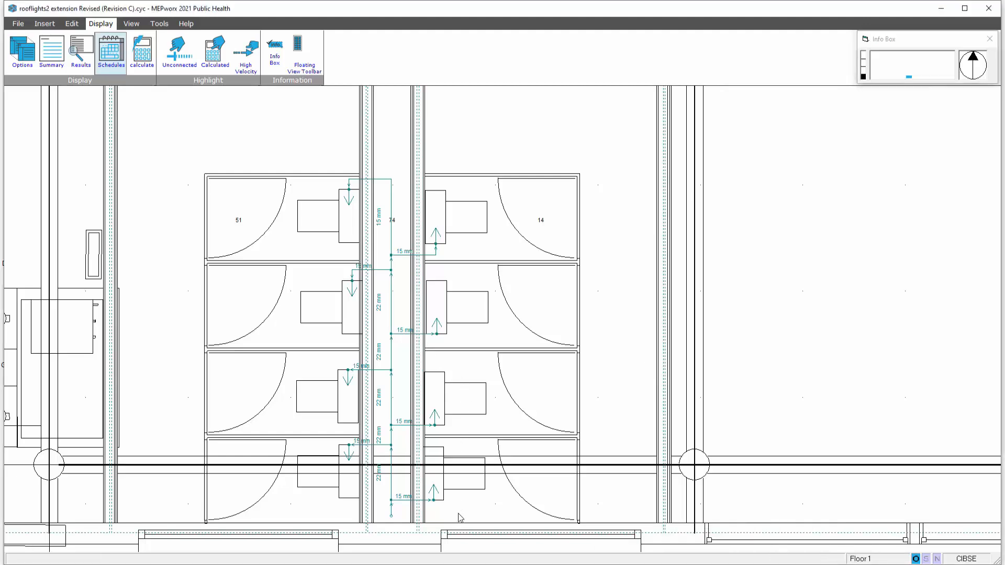
pyautogui.doubleClick(393, 512)
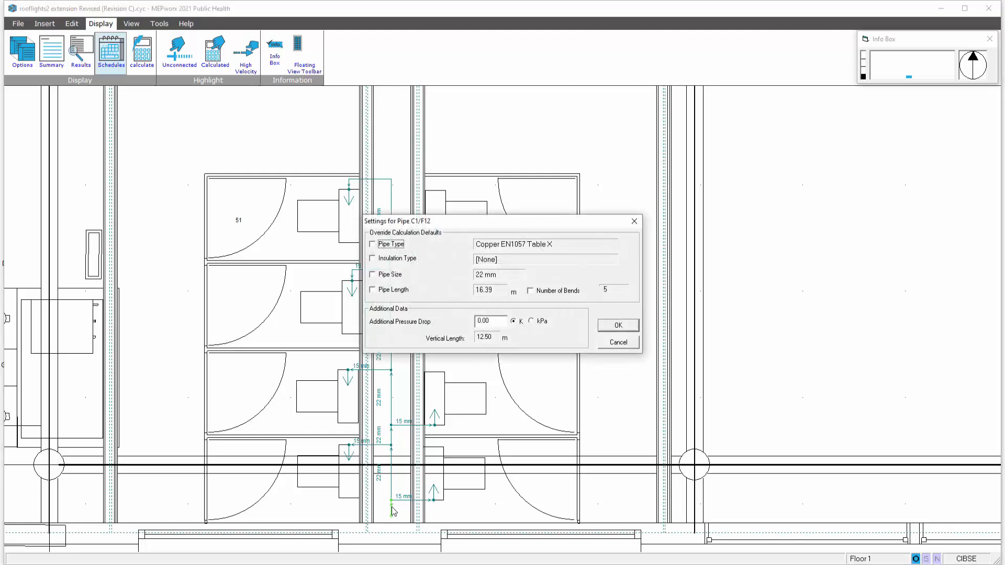
pyautogui.click(373, 244)
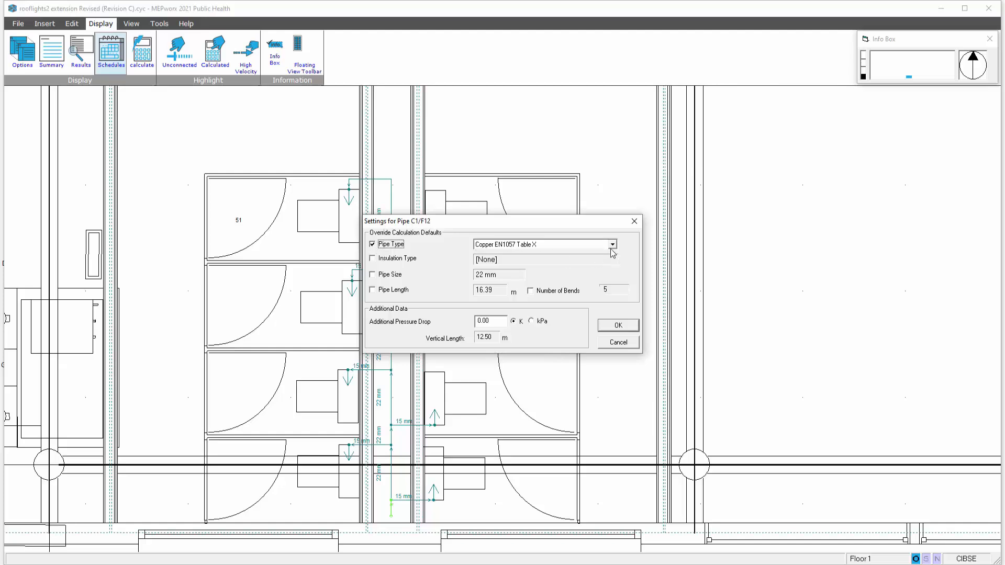
pyautogui.click(612, 244)
pyautogui.click(611, 250)
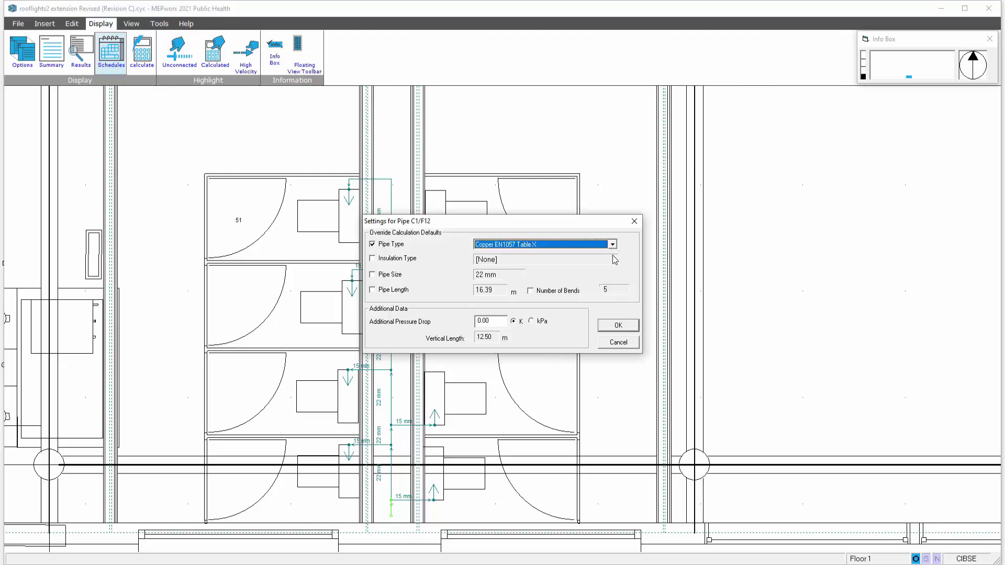
pyautogui.click(372, 244)
# Step: Override the incoming pipe's insulation type with Koolphen K 30mm and its pipe size with 28 mm
pyautogui.click(373, 259)
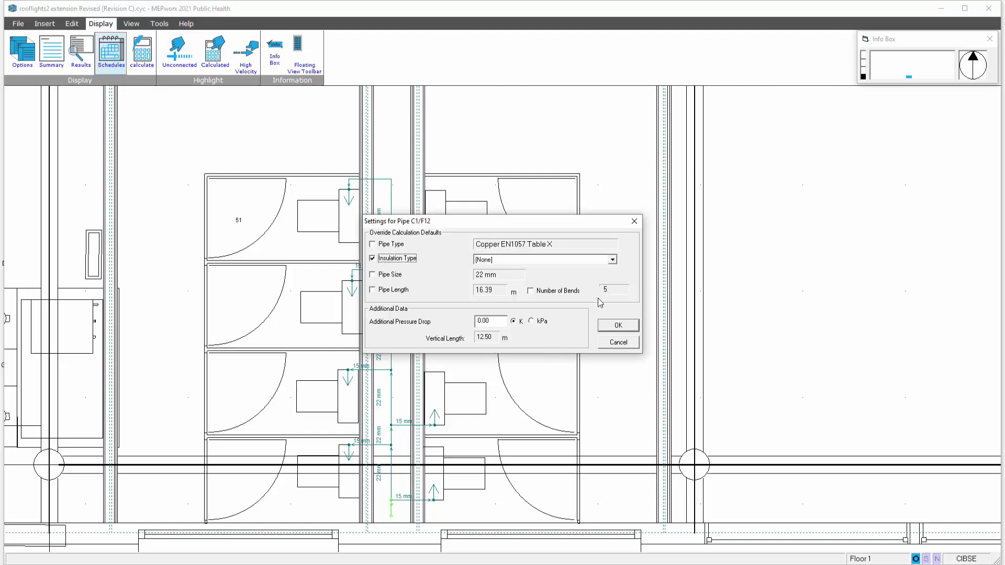
pyautogui.click(612, 260)
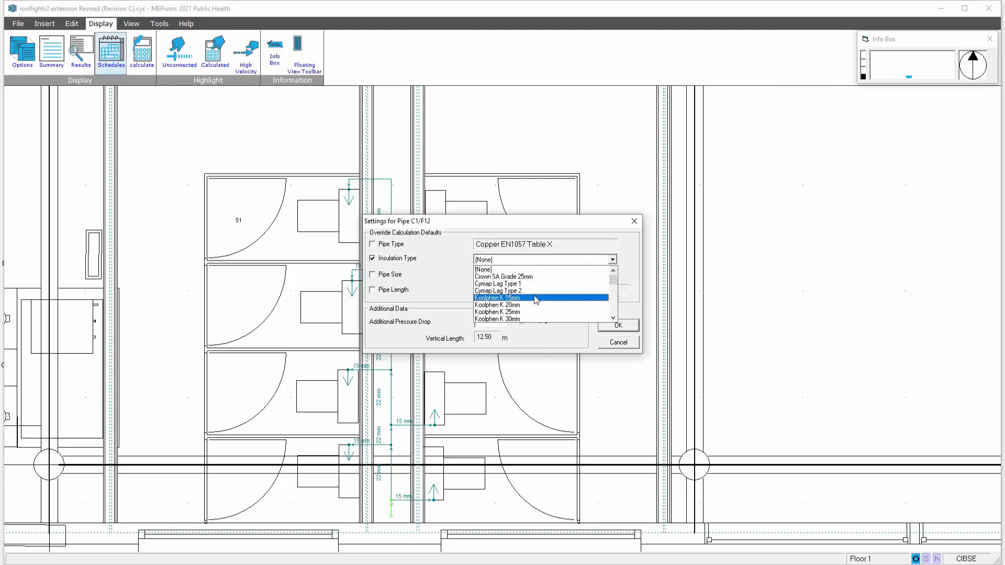
pyautogui.click(523, 321)
pyautogui.press('Down')
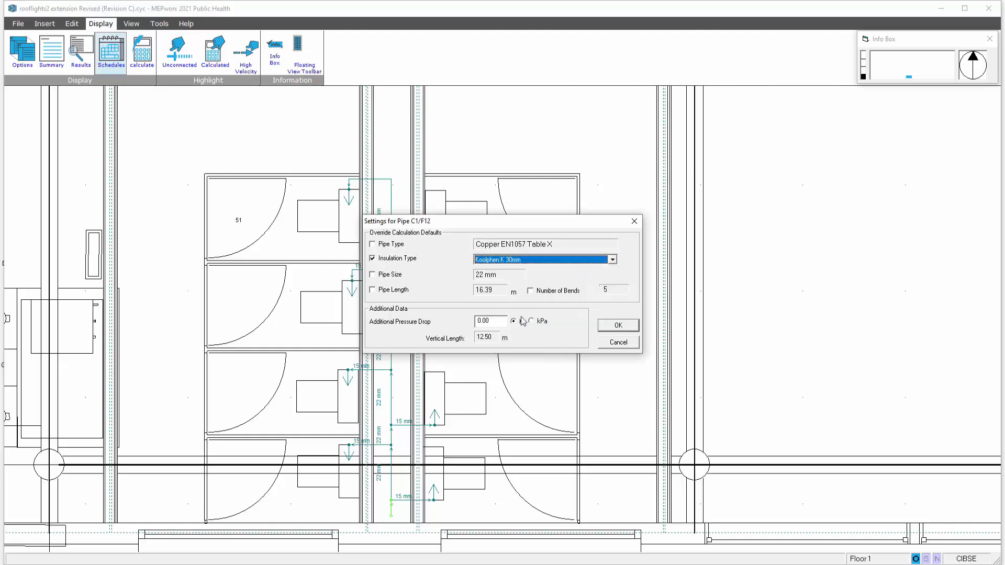
pyautogui.click(441, 274)
pyautogui.click(520, 276)
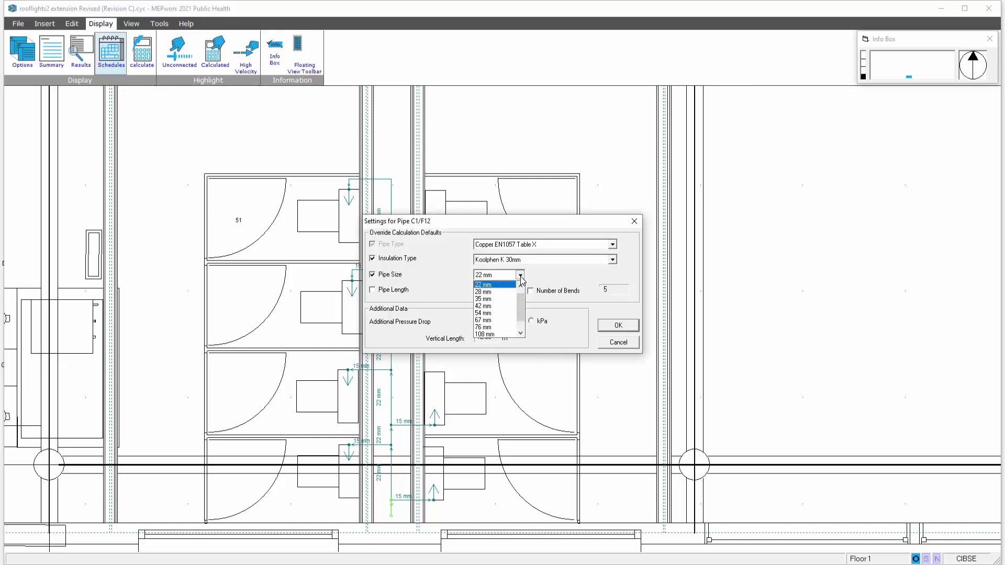
pyautogui.click(494, 294)
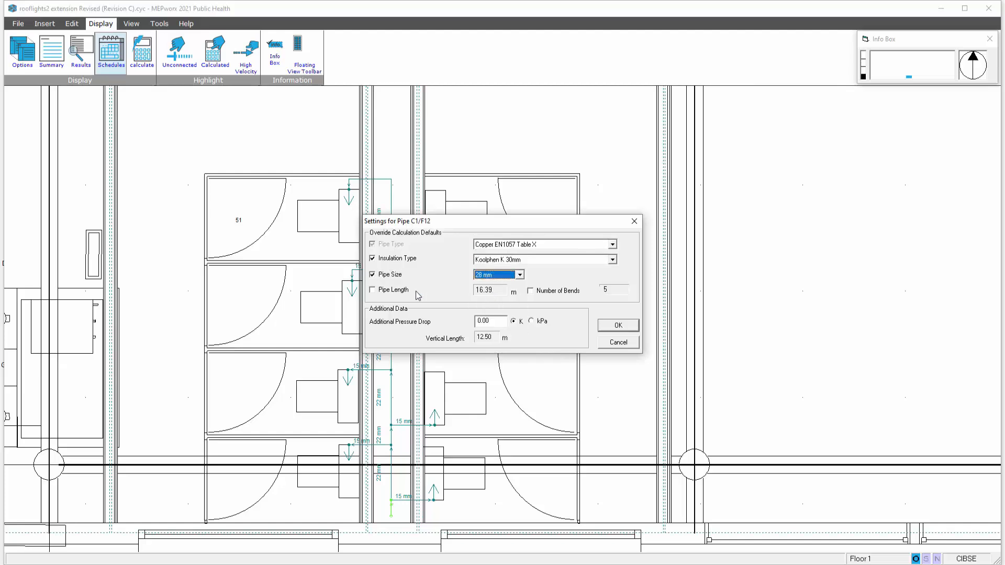
# Step: Override the pipe length with 17 m and the number of bends with 9, keeping the additional pressure drop in K, and accept the settings
pyautogui.click(384, 290)
pyautogui.doubleClick(495, 292)
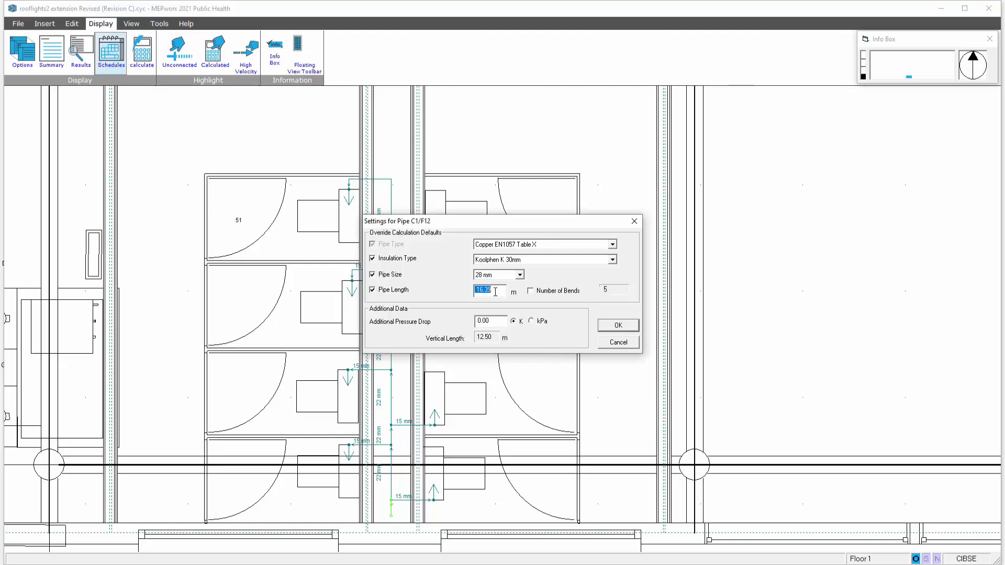
pyautogui.write('17')
pyautogui.click(531, 291)
pyautogui.doubleClick(611, 288)
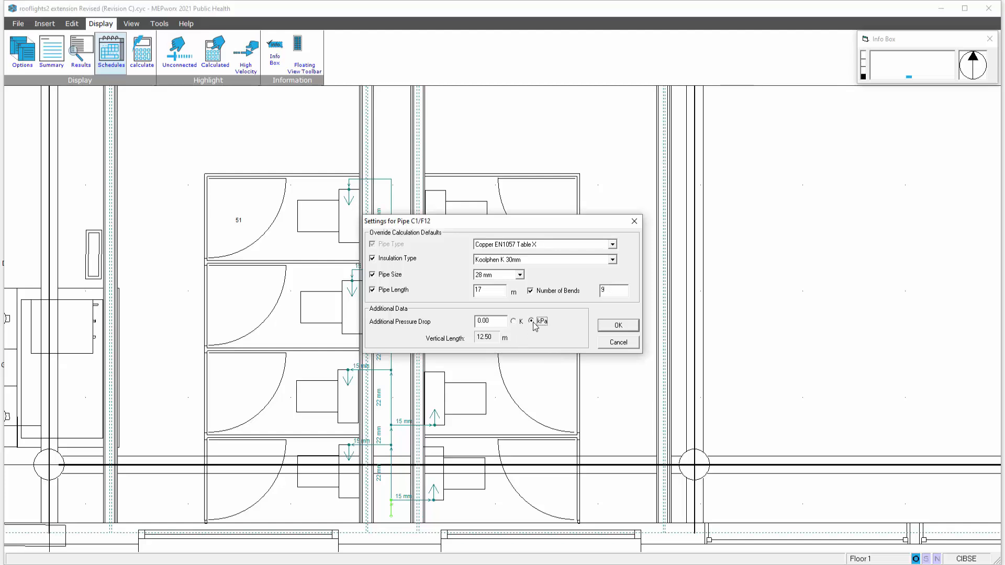
pyautogui.click(513, 321)
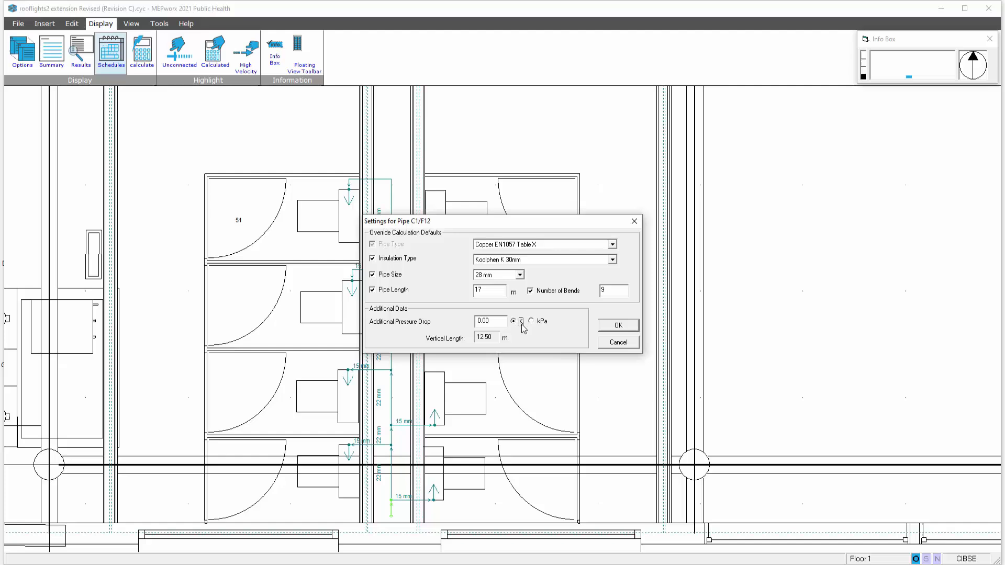
pyautogui.click(610, 329)
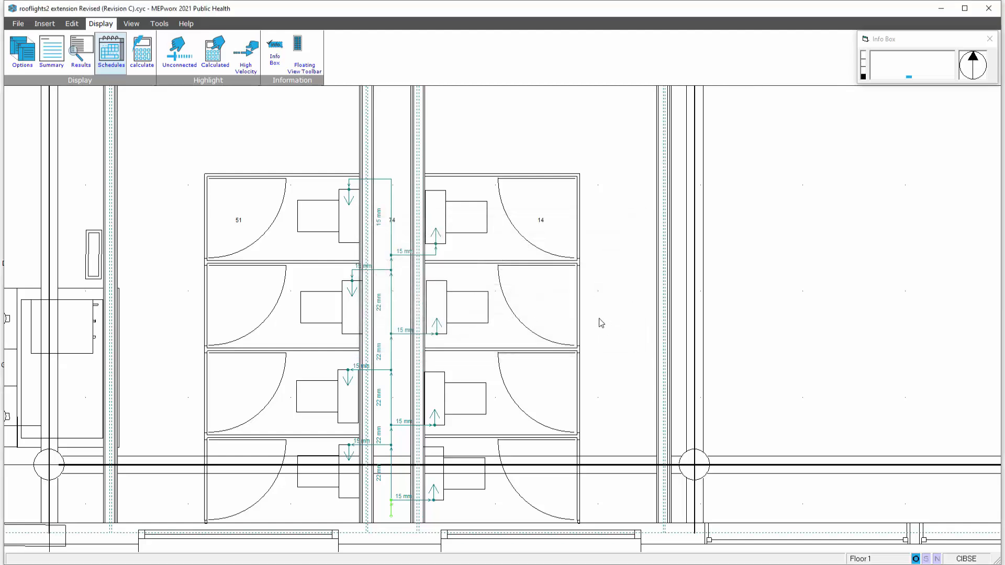
# Step: Recalculate the system and display the results for the incoming pipe at the lower end of the main in duct 74
pyautogui.click(140, 53)
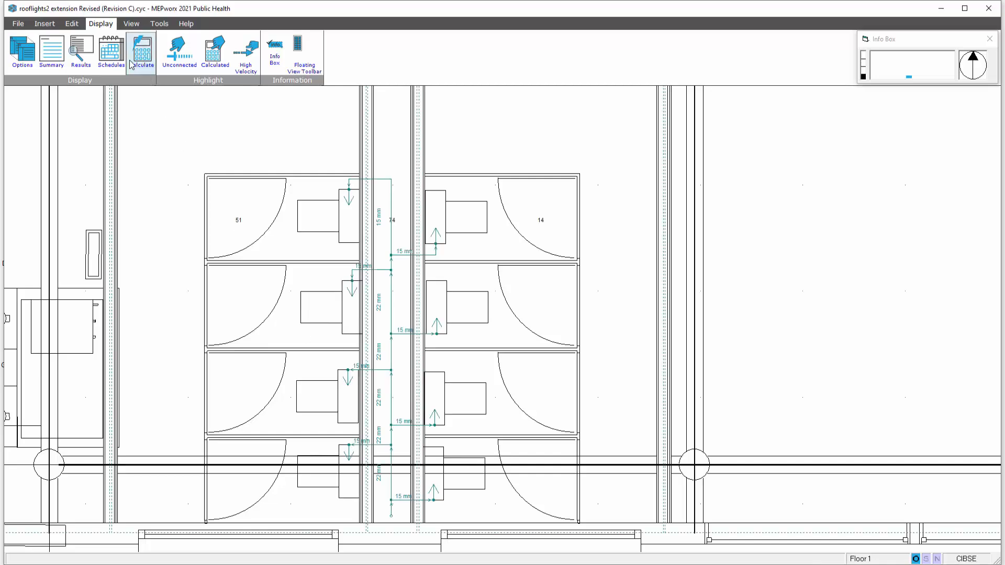
pyautogui.click(76, 48)
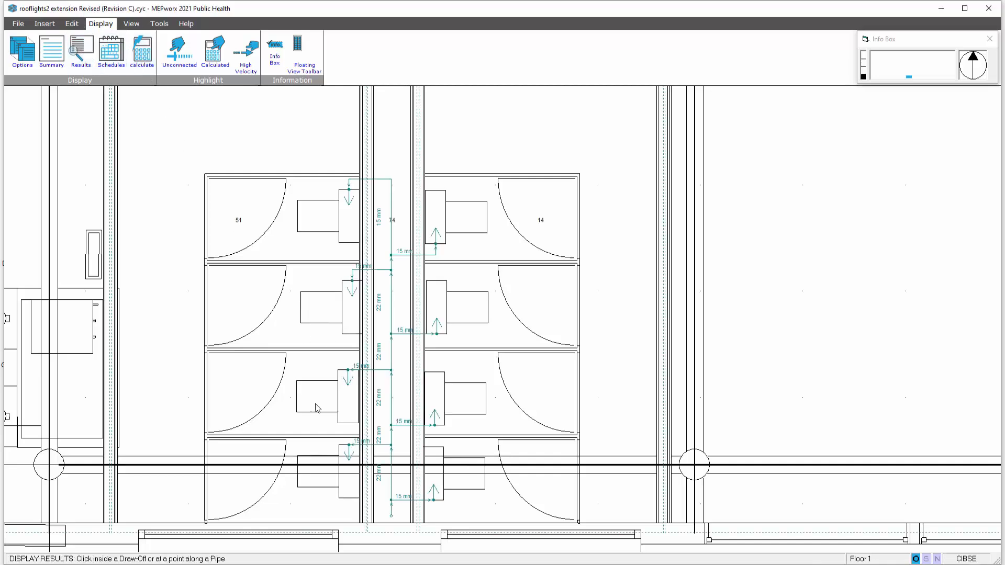
pyautogui.click(392, 507)
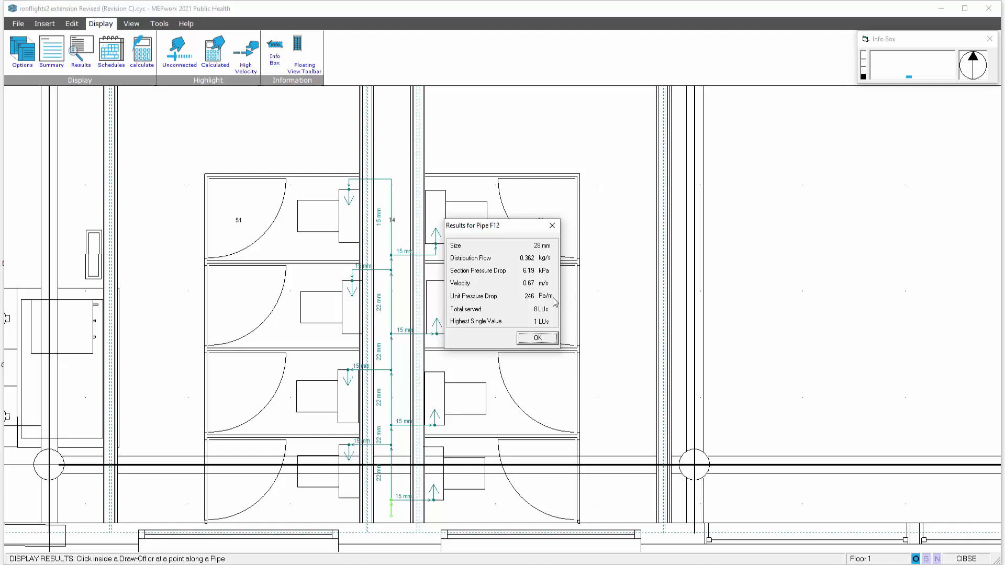
pyautogui.click(538, 339)
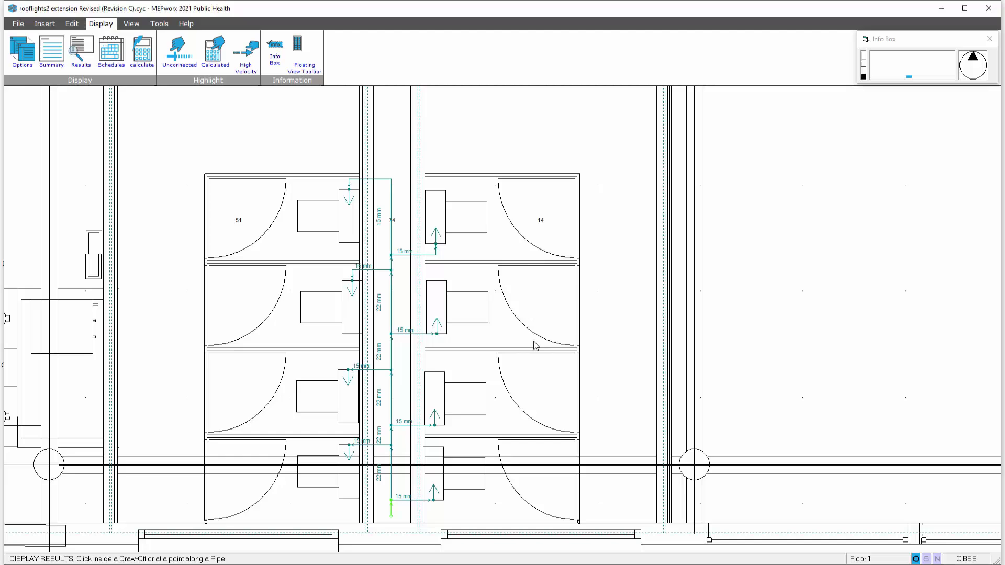
# Step: Place four WHB standard draw-offs against the duct 74 walls above the WC cubicles, two in room 51 and two in room 14
pyautogui.click(948, 525)
pyautogui.moveTo(246, 212); pyautogui.dragTo(261, 359, button='middle')
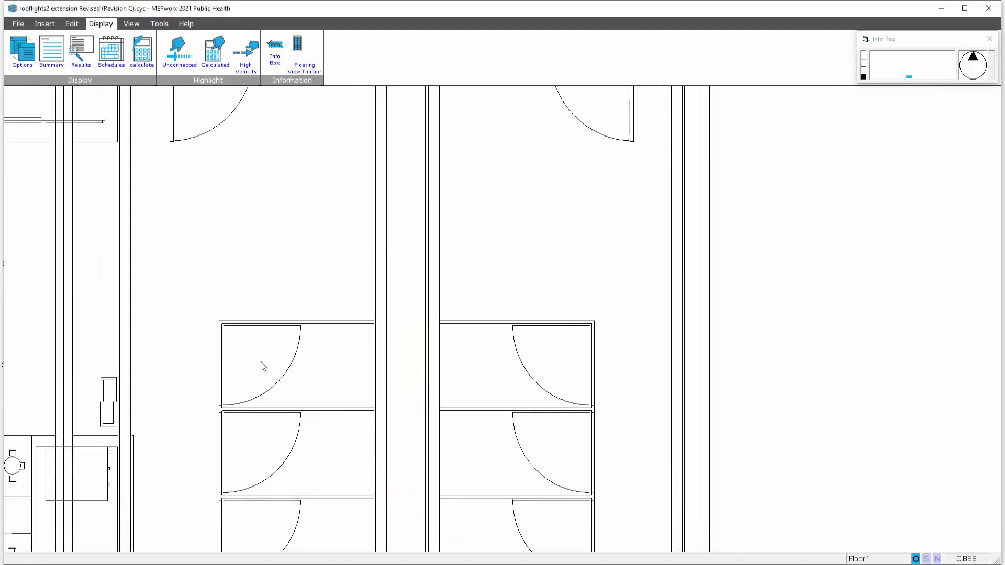
pyautogui.moveTo(267, 404); pyautogui.dragTo(267, 426, button='middle')
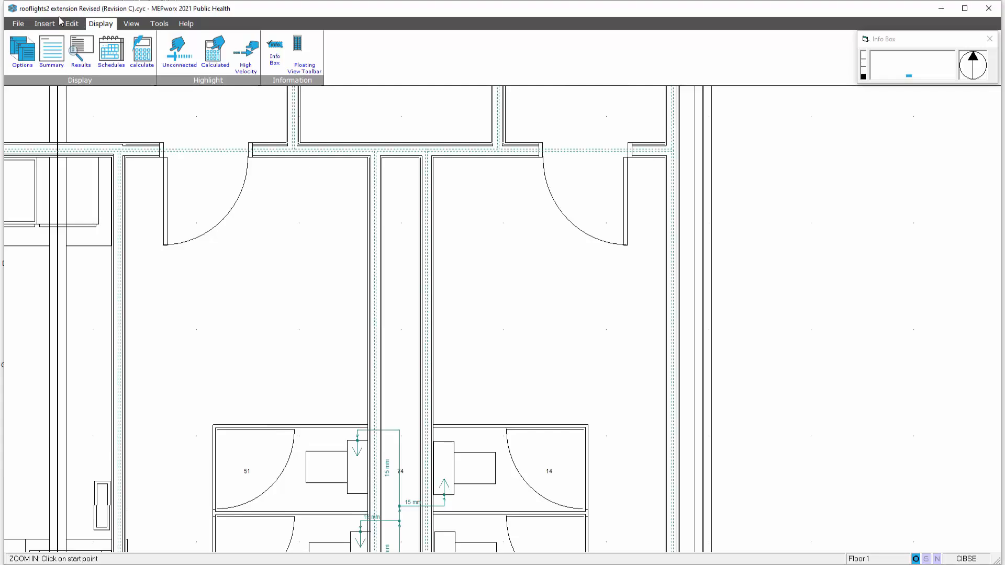
pyautogui.click(44, 24)
pyautogui.click(22, 50)
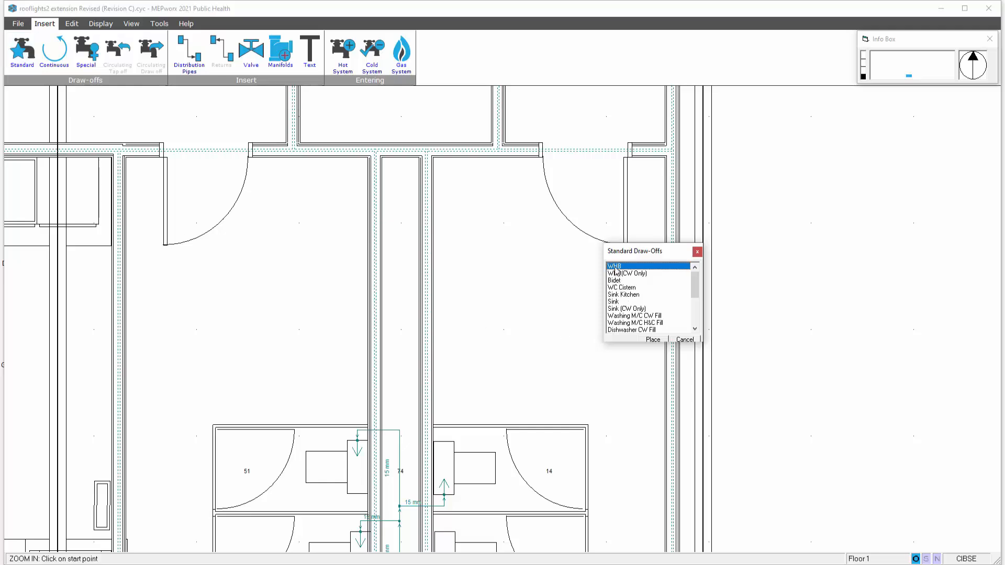
pyautogui.click(653, 340)
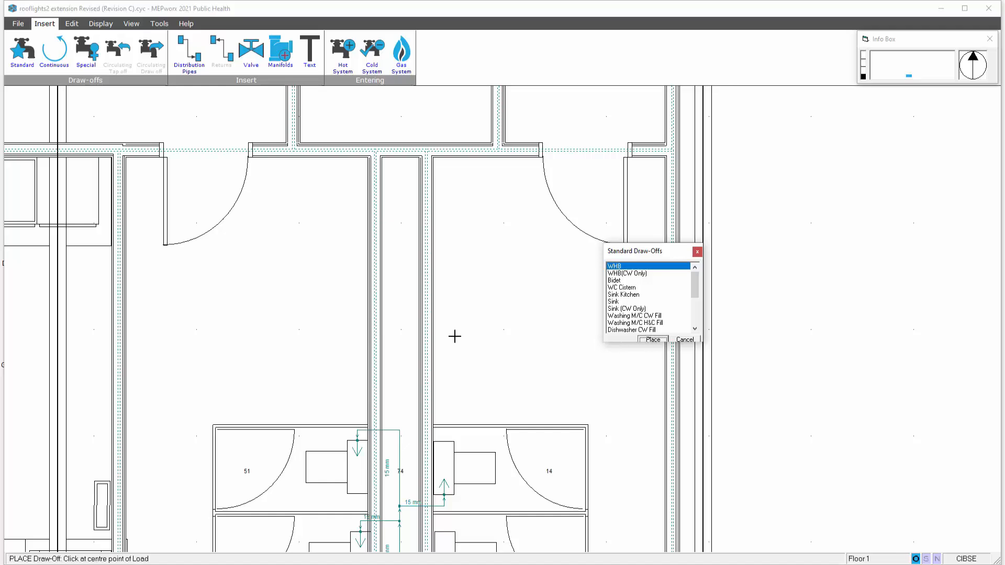
pyautogui.click(350, 246)
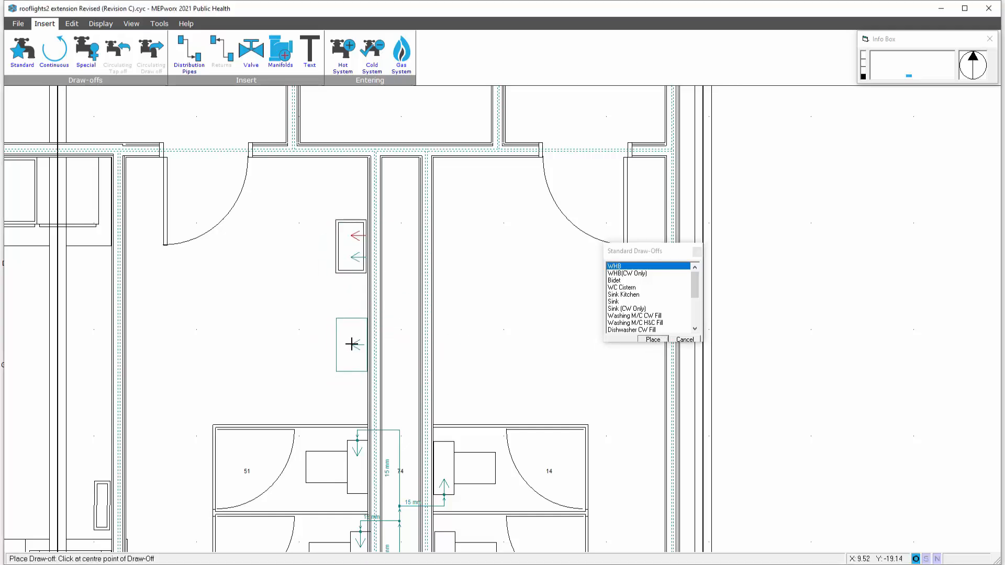
pyautogui.click(348, 343)
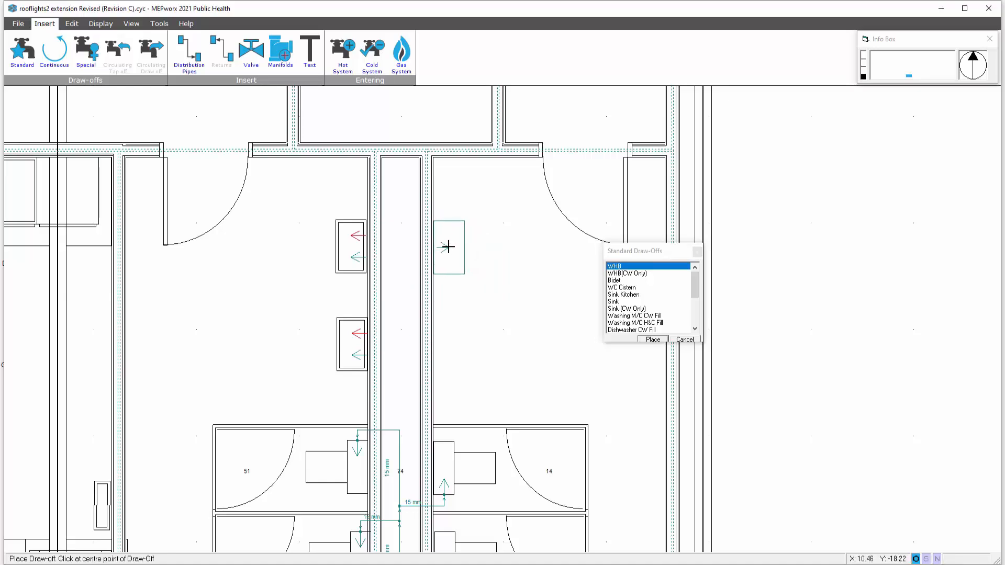
pyautogui.click(448, 249)
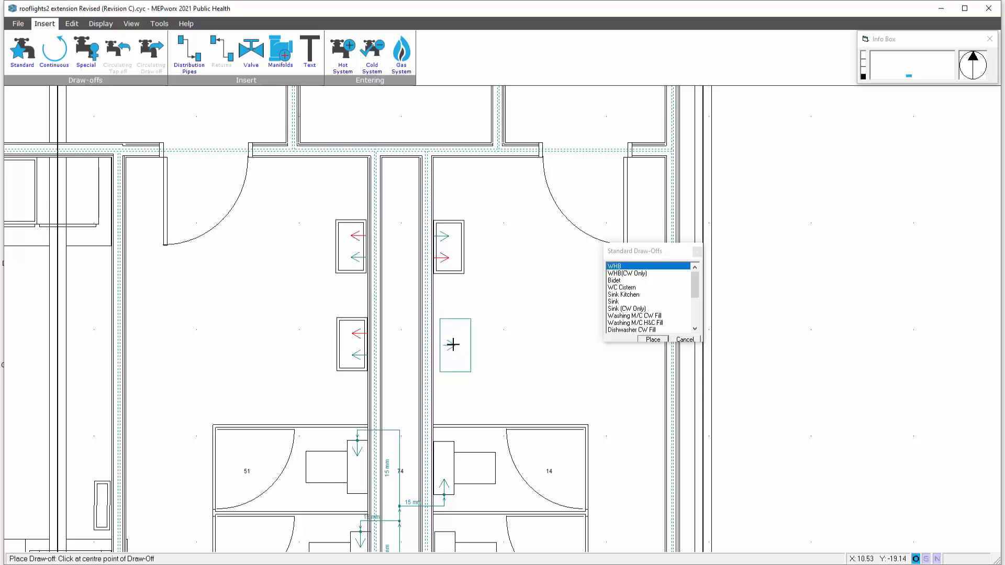
pyautogui.click(449, 344)
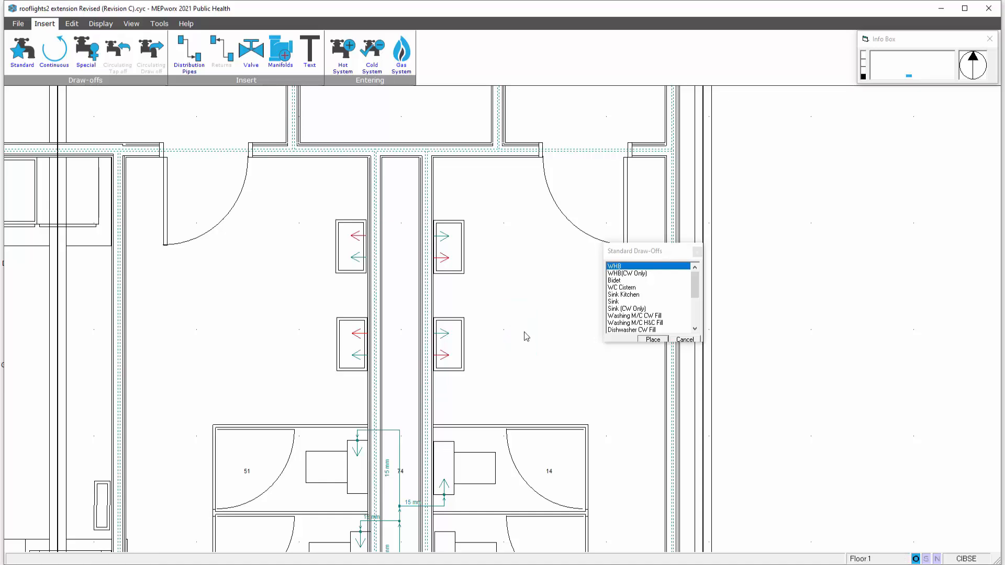
pyautogui.click(698, 252)
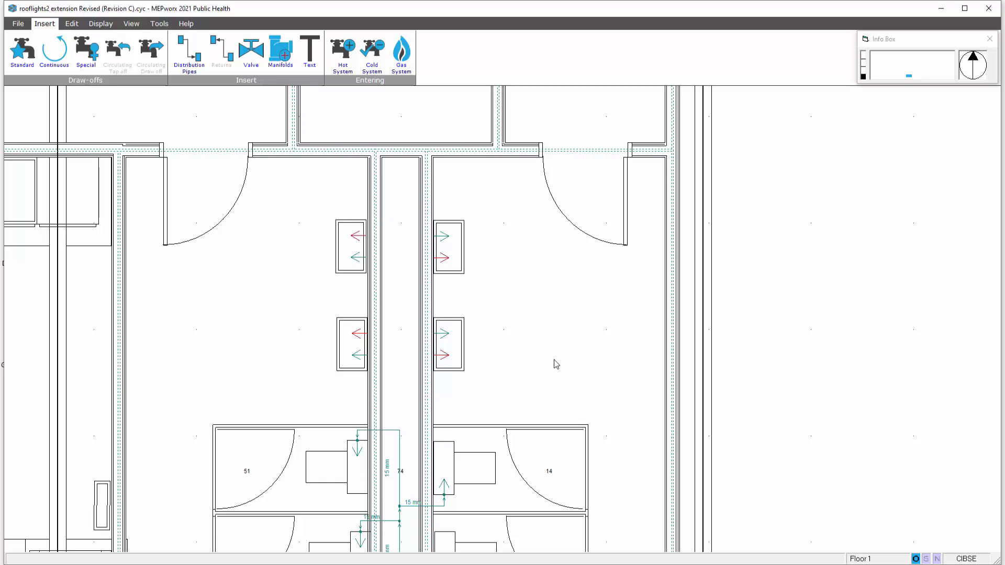
pyautogui.scroll(-1, 547, 359)
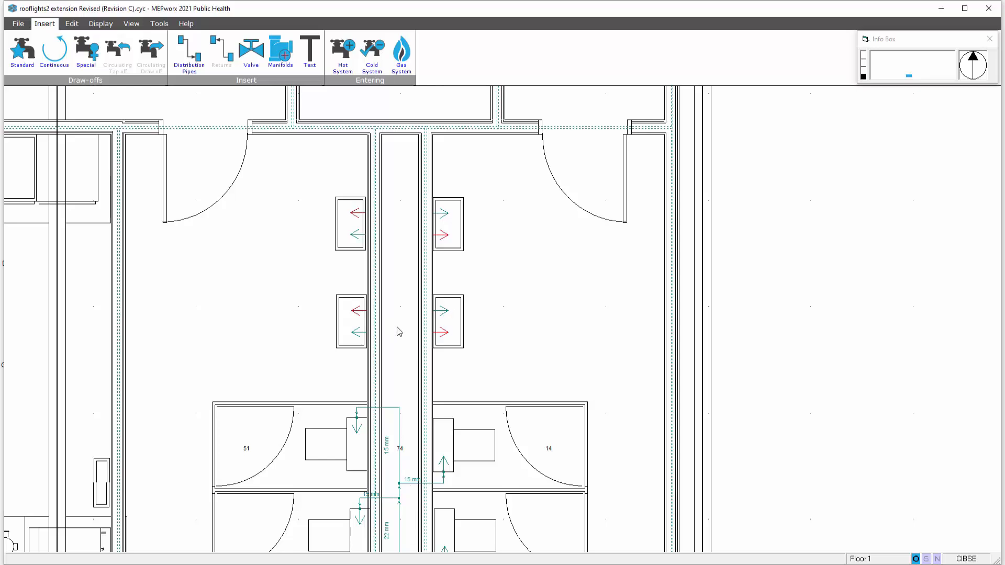
pyautogui.moveTo(543, 311); pyautogui.dragTo(576, 273, button='middle')
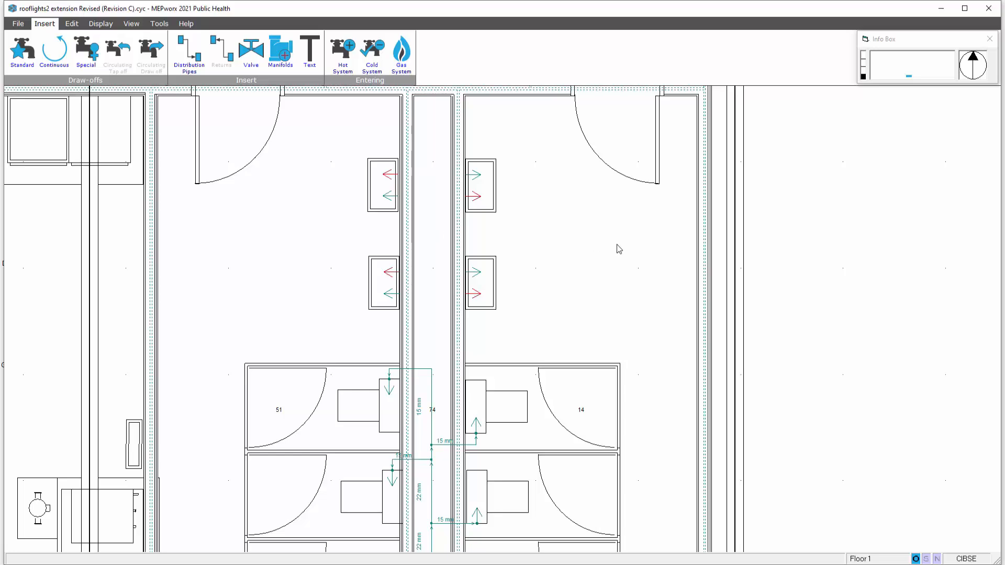
pyautogui.moveTo(619, 249); pyautogui.dragTo(644, 234, button='middle')
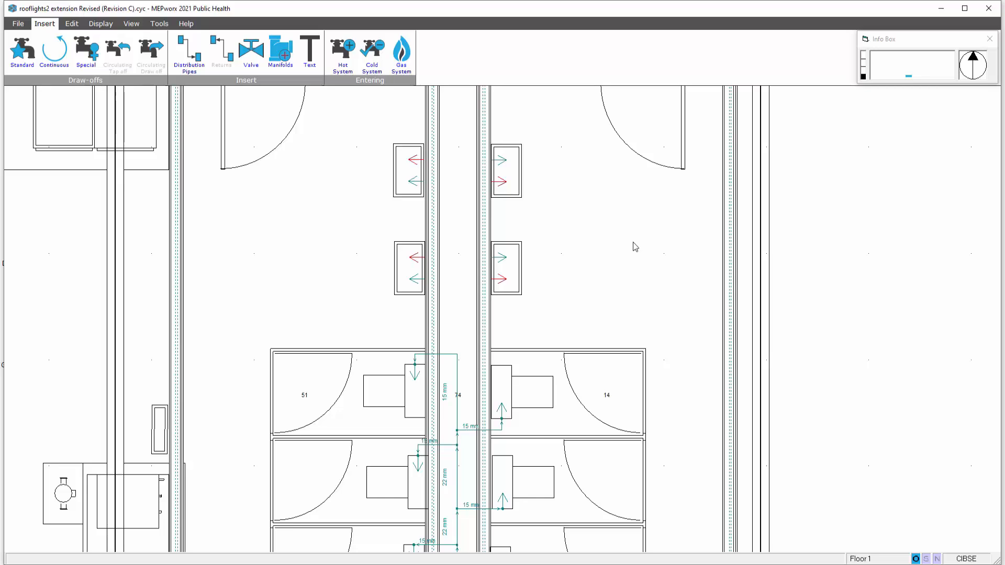
pyautogui.scroll(-3, 633, 247)
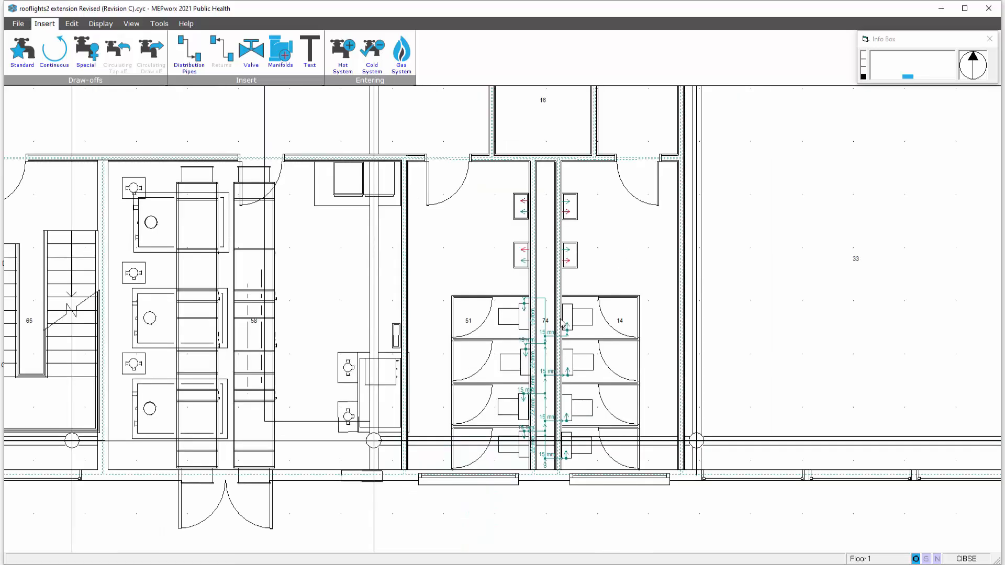
pyautogui.scroll(2, 555, 334)
pyautogui.scroll(2, 553, 329)
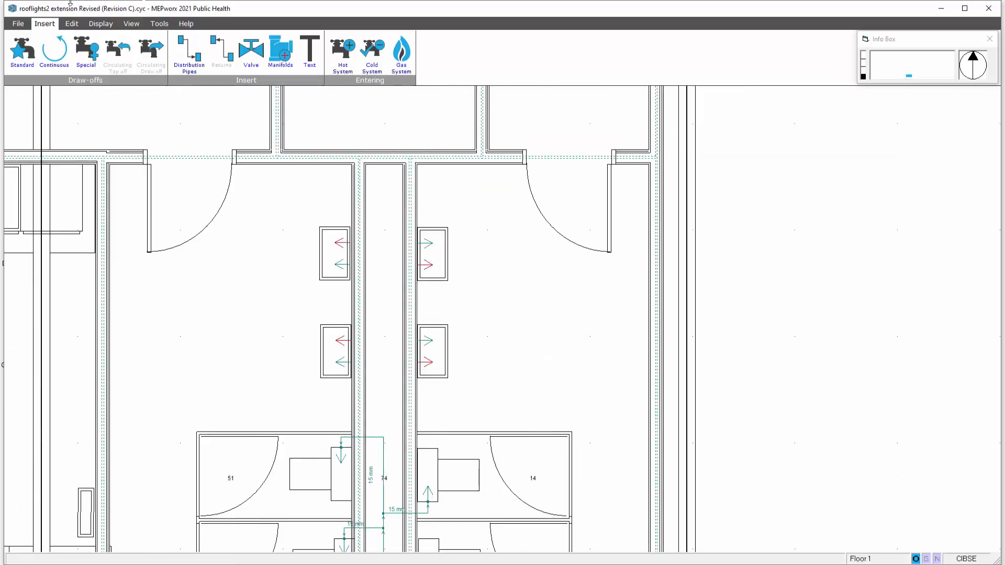
# Step: Start a cold distribution pipe at the lower WHB in room 14 and run it at floor height to the upper end of duct 74
pyautogui.click(373, 58)
pyautogui.click(189, 56)
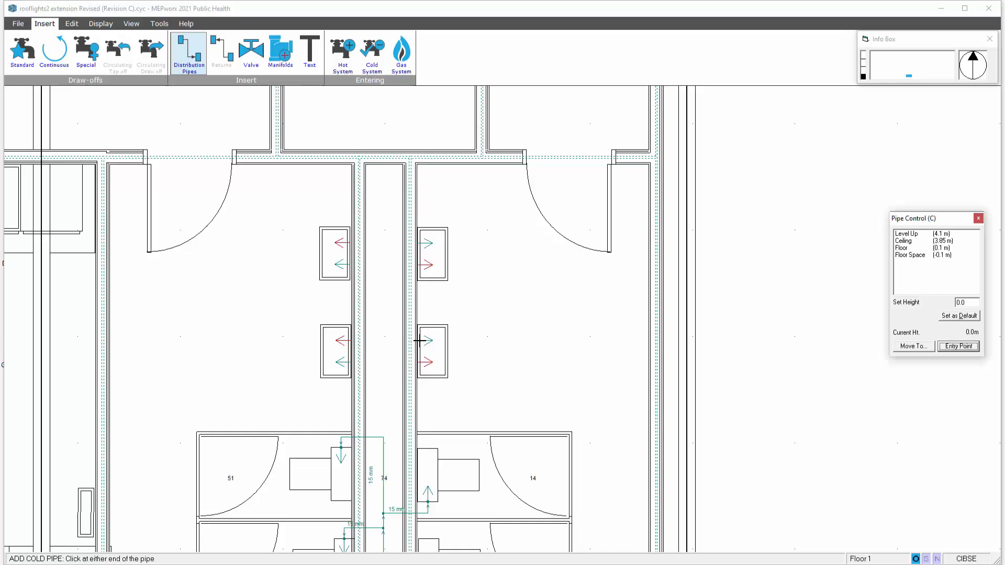
pyautogui.click(417, 340)
pyautogui.click(384, 339)
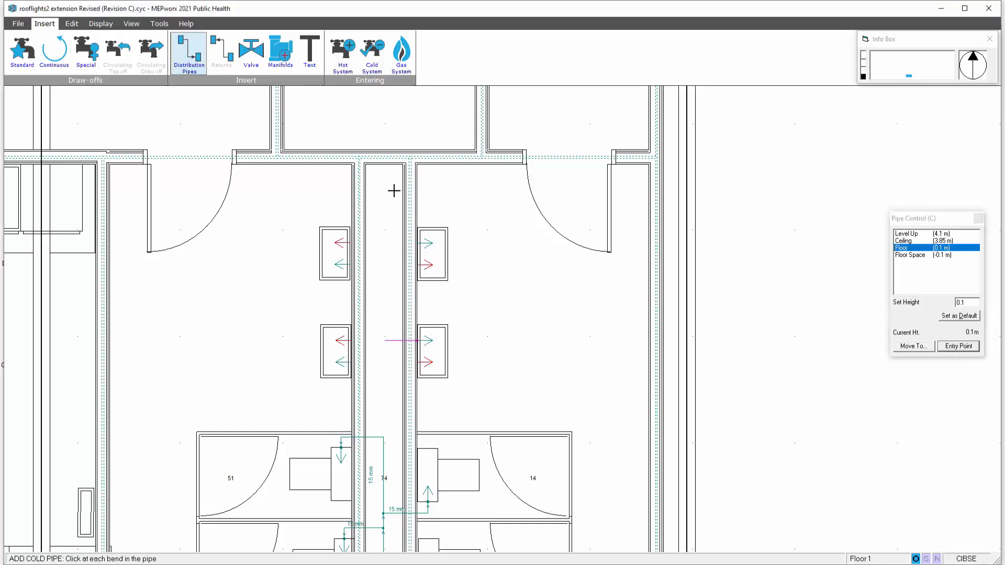
pyautogui.click(387, 169)
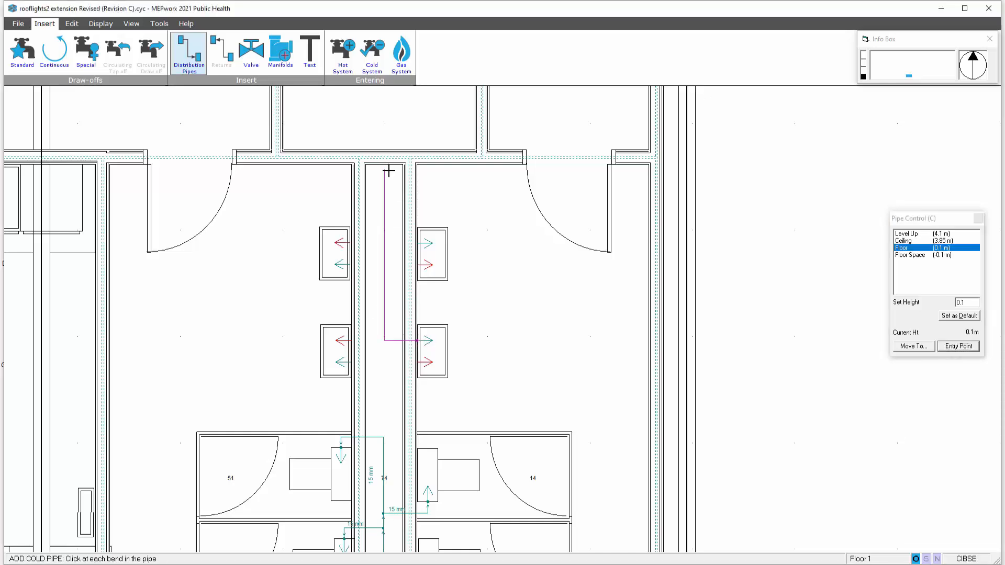
# Step: Raise the pipe to ceiling height (3.85 m) and route it across and down room 51, then through room 58 towards the external wall
pyautogui.click(916, 241)
pyautogui.click(913, 346)
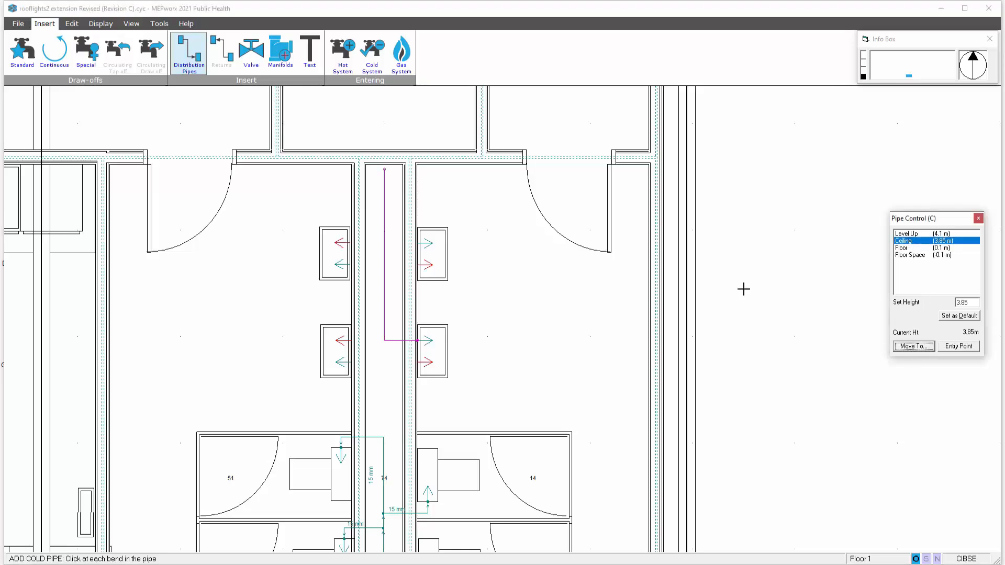
pyautogui.click(113, 170)
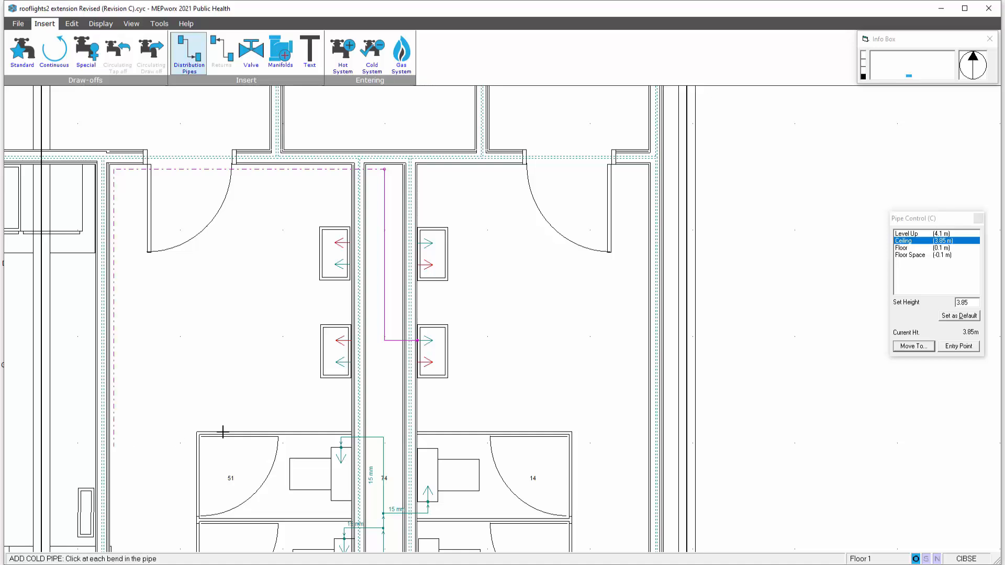
pyautogui.moveTo(223, 432); pyautogui.dragTo(590, 278, button='middle')
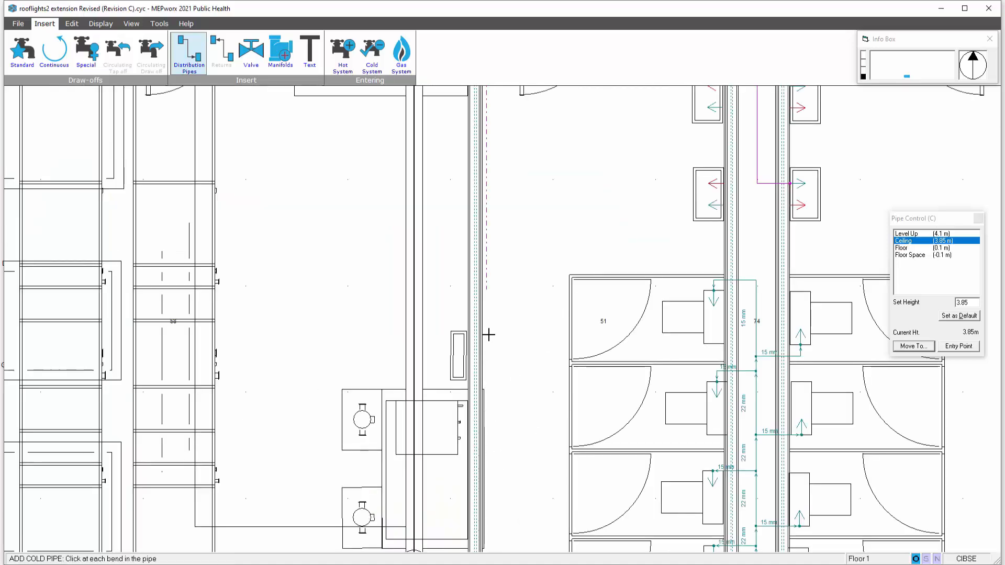
pyautogui.click(432, 335)
pyautogui.click(437, 514)
pyautogui.moveTo(493, 464); pyautogui.dragTo(530, 95, button='middle')
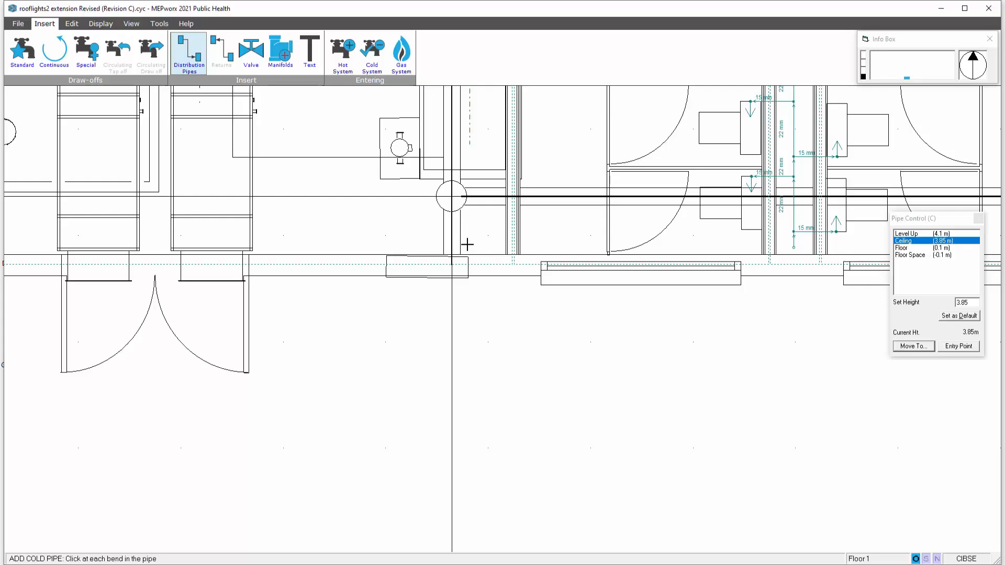
# Step: Drop the pipe to floor height (0.1 m), extend it through the external wall and make its end the system entry point
pyautogui.click(911, 248)
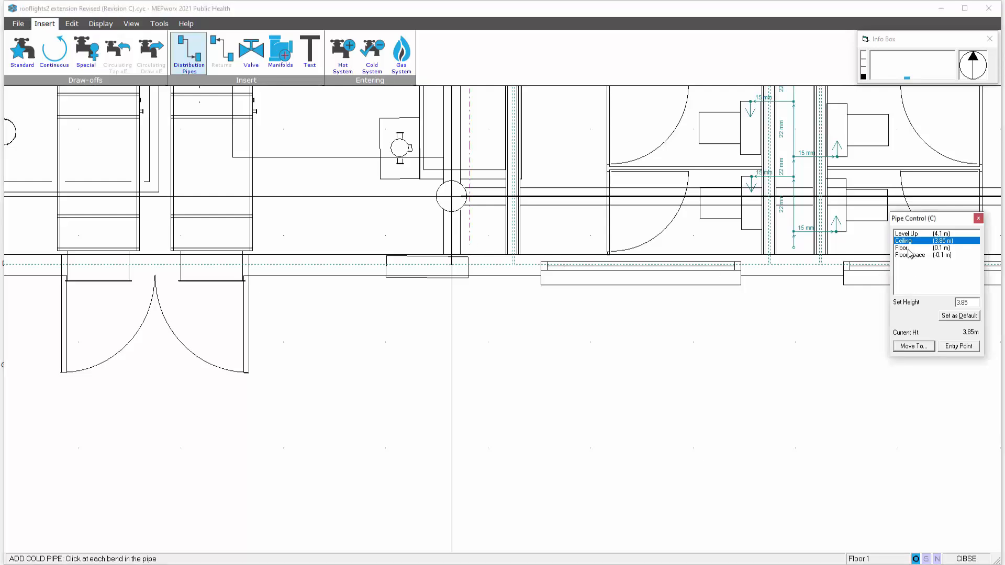
pyautogui.click(910, 348)
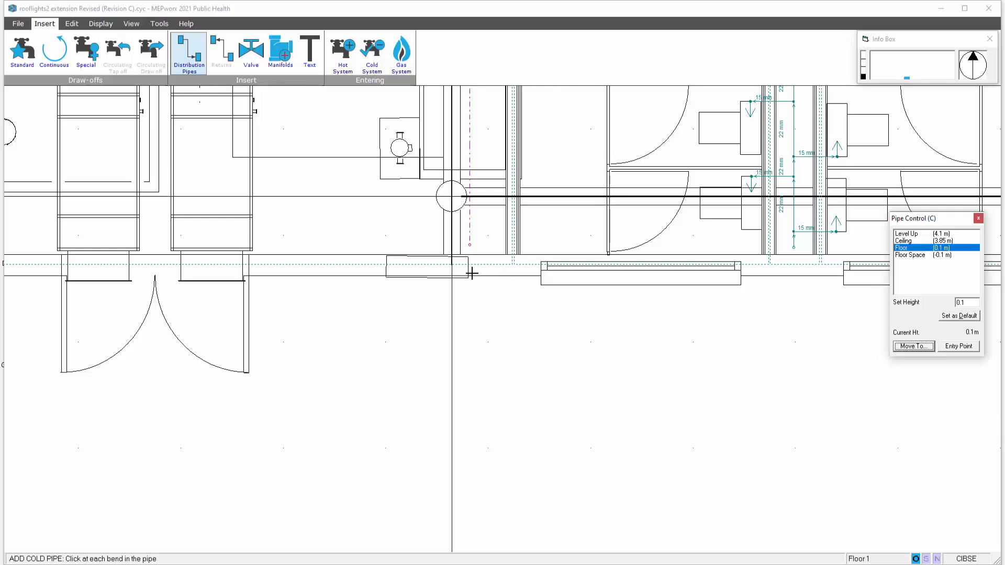
pyautogui.click(955, 347)
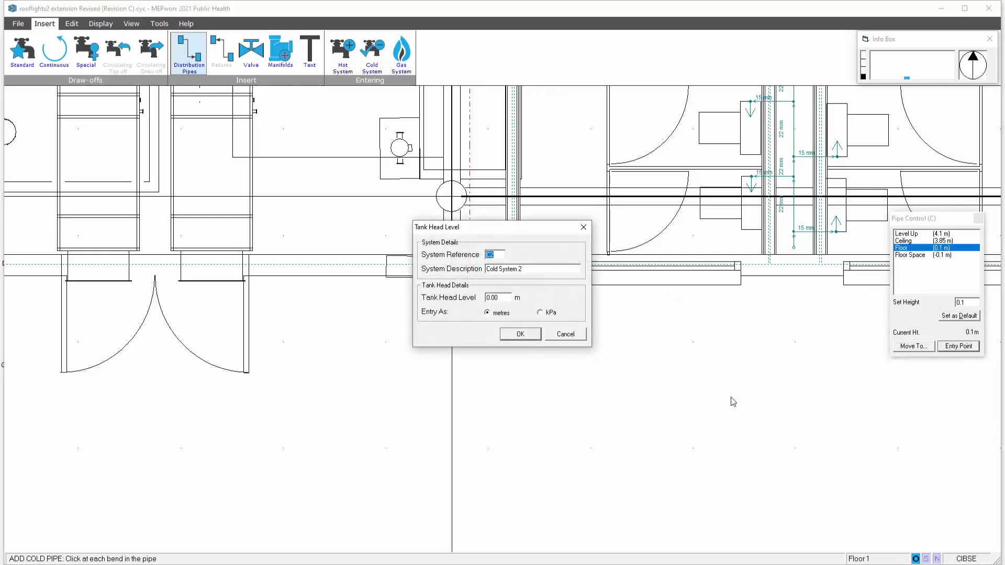
# Step: Describe the new cold system as mcws, set its supply pressure to 160 kPa and finish the pipe run
pyautogui.press('Tab')
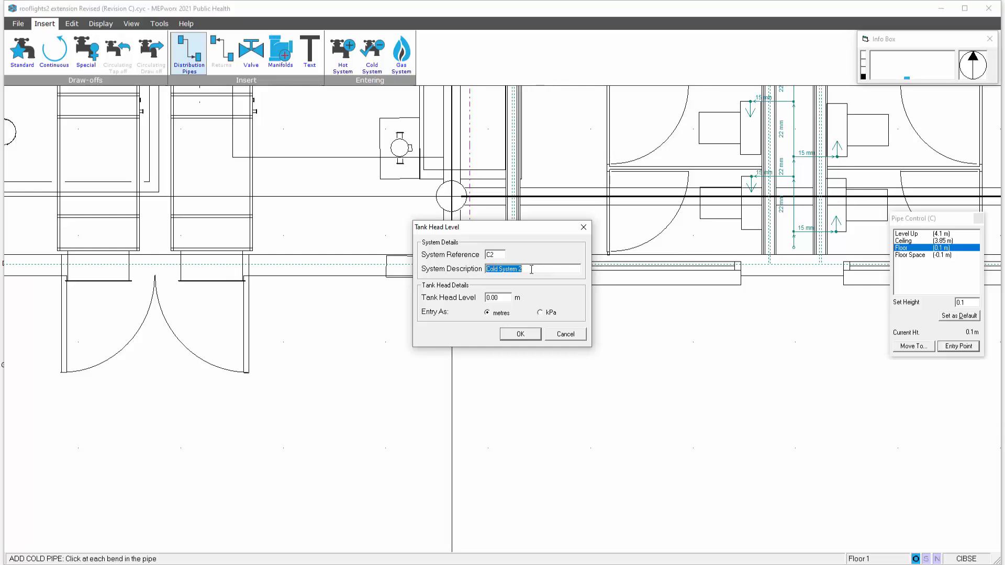
pyautogui.write('mcws')
pyautogui.click(540, 313)
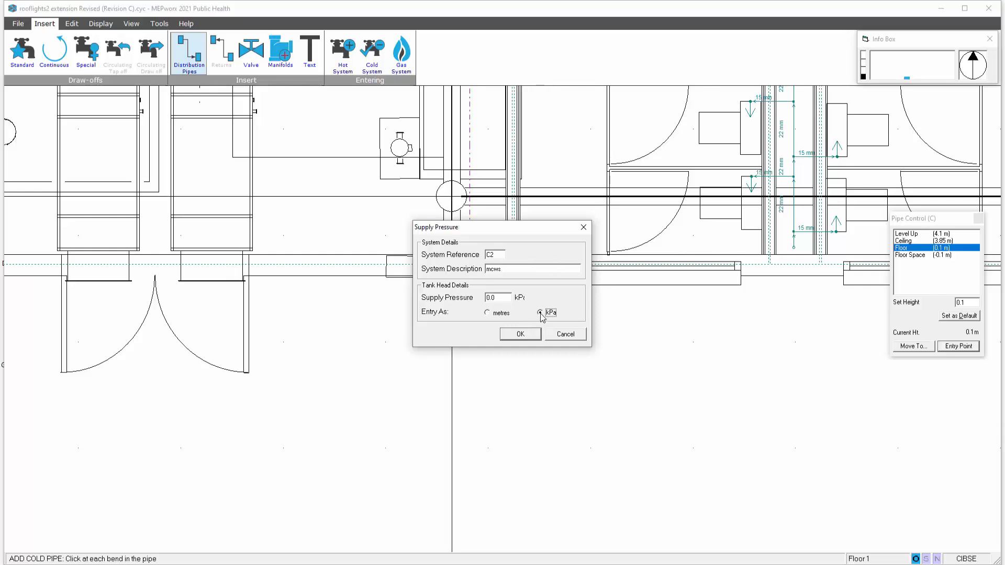
pyautogui.click(494, 314)
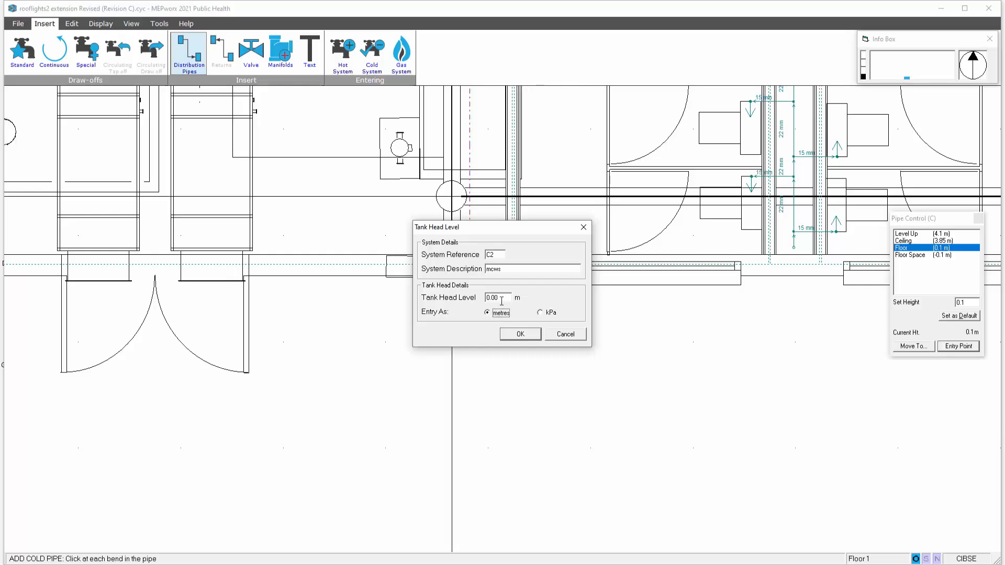
pyautogui.doubleClick(501, 298)
pyautogui.click(541, 312)
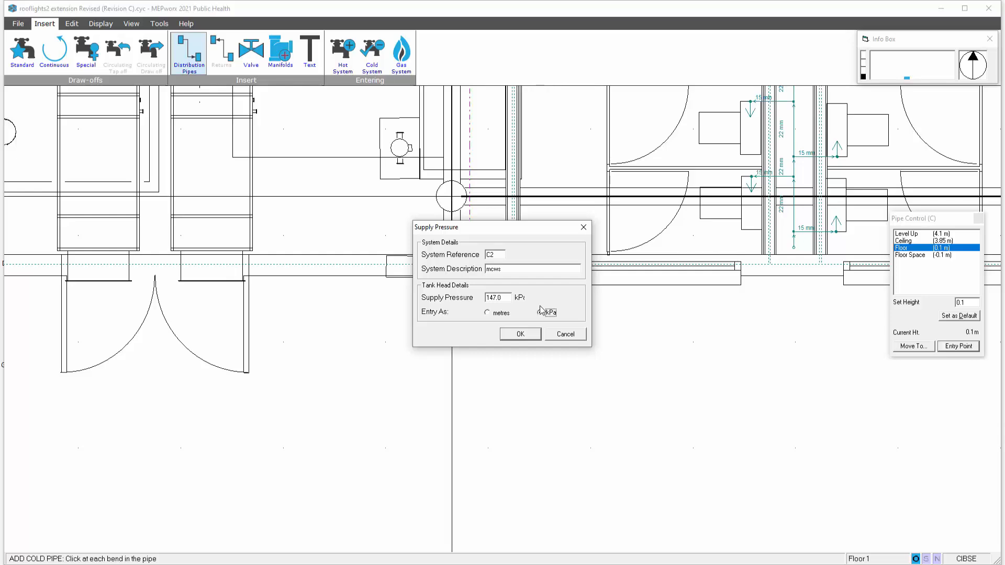
pyautogui.doubleClick(502, 297)
pyautogui.write('16.33')
pyautogui.click(488, 313)
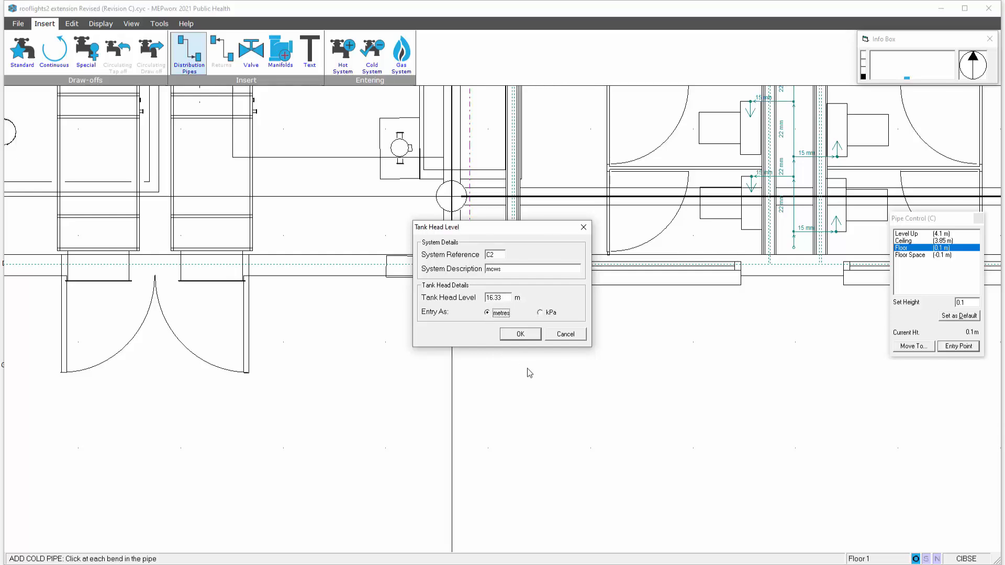
pyautogui.click(541, 313)
pyautogui.click(521, 335)
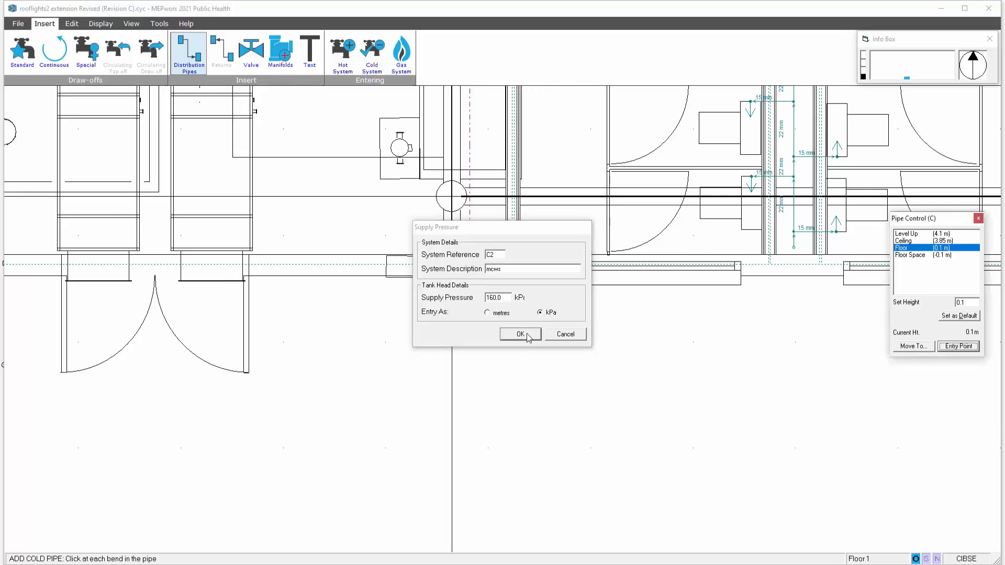
pyautogui.rightClick(531, 328)
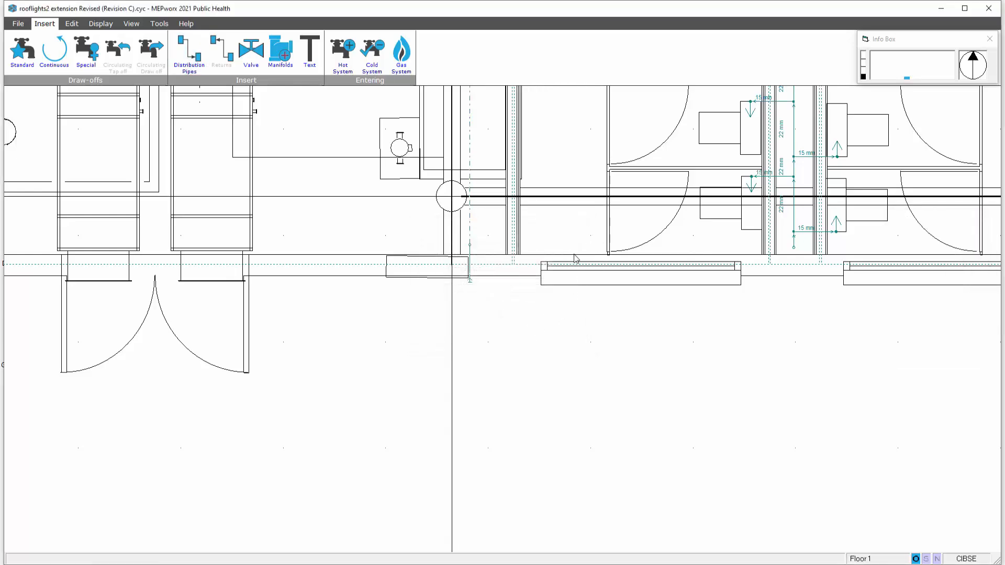
# Step: Connect the cold feed of the upper WHB in room 51 to the new main in duct 74 at floor height
pyautogui.moveTo(574, 254); pyautogui.dragTo(423, 446, button='middle')
pyautogui.moveTo(519, 278); pyautogui.dragTo(433, 476, button='middle')
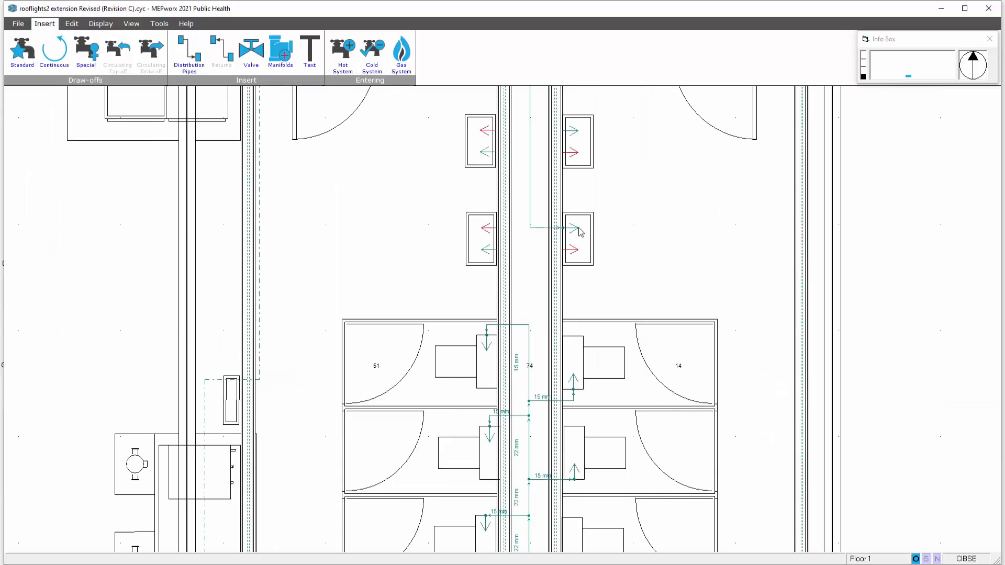
pyautogui.click(189, 57)
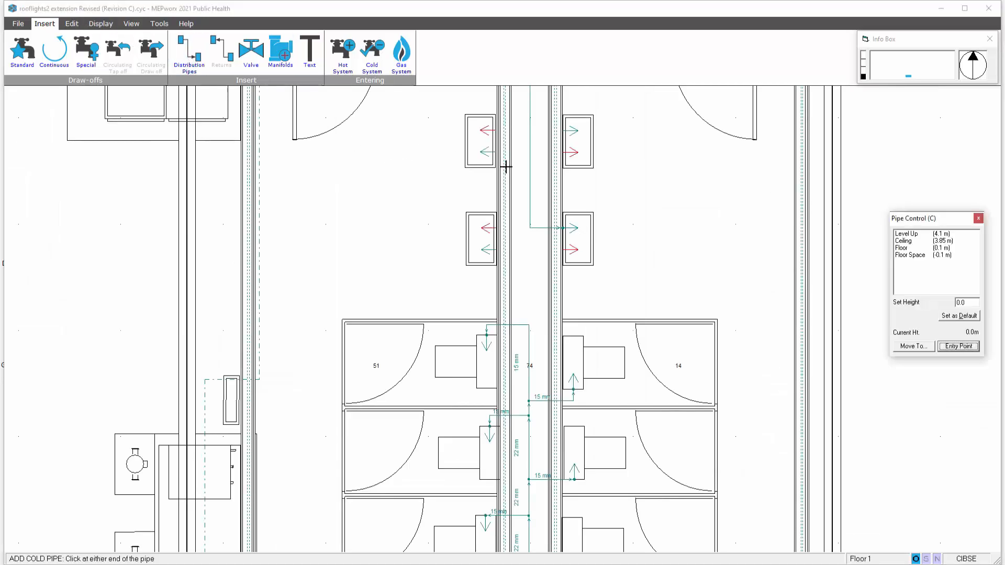
pyautogui.click(495, 152)
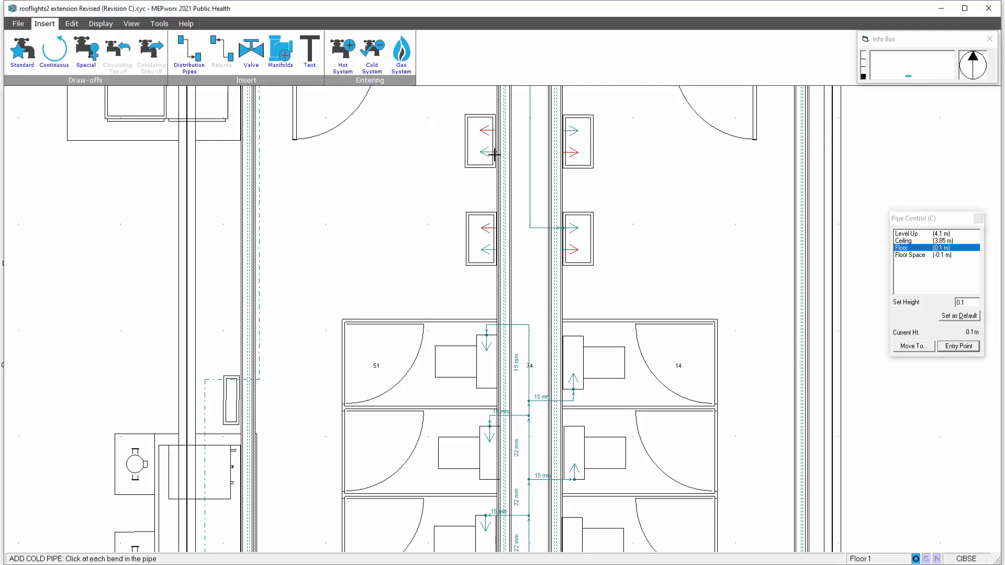
pyautogui.click(529, 152)
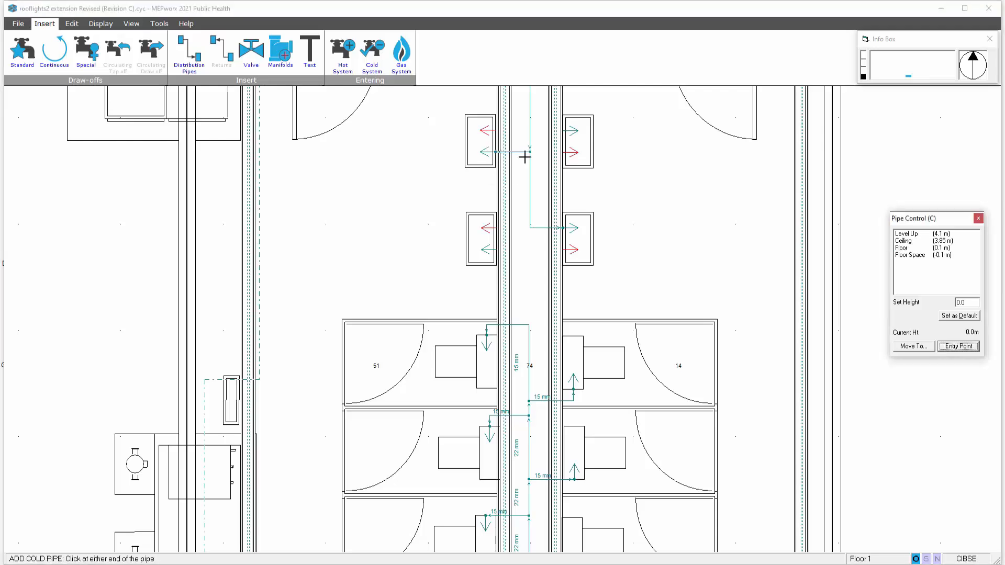
# Step: Connect the cold feeds of the upper WHB in room 14 and the lower WHB in room 51 to the main in duct 74
pyautogui.click(565, 132)
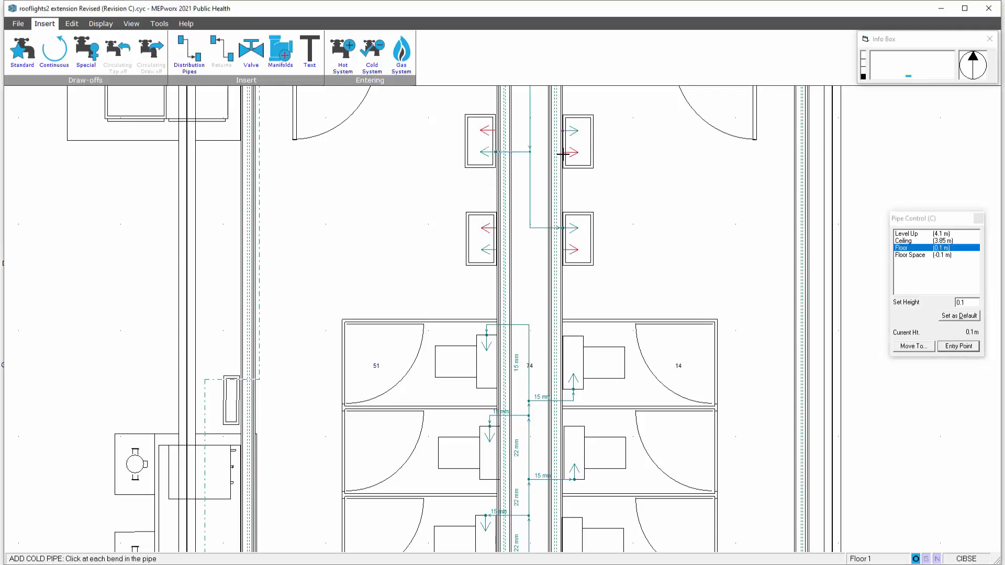
pyautogui.click(529, 130)
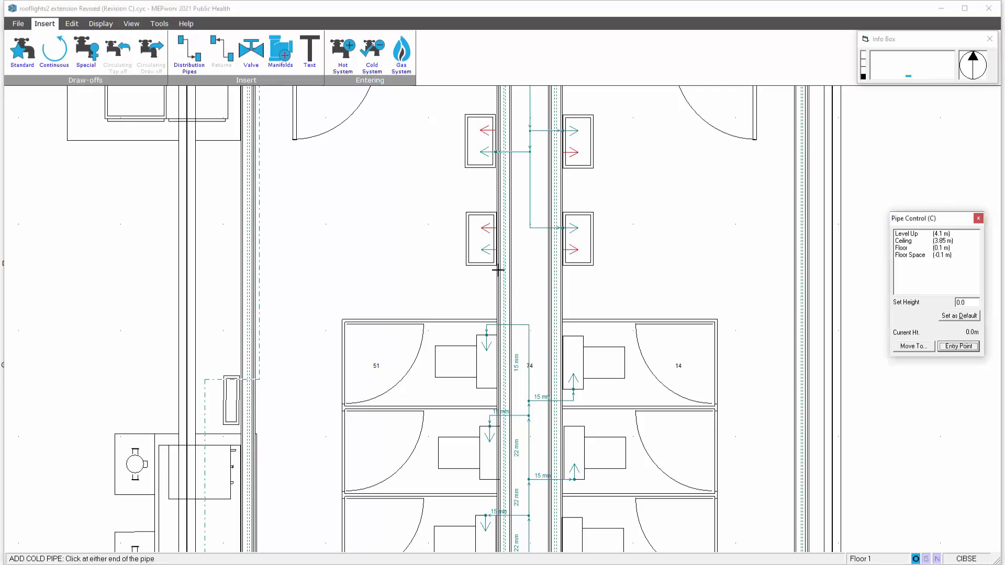
pyautogui.click(495, 250)
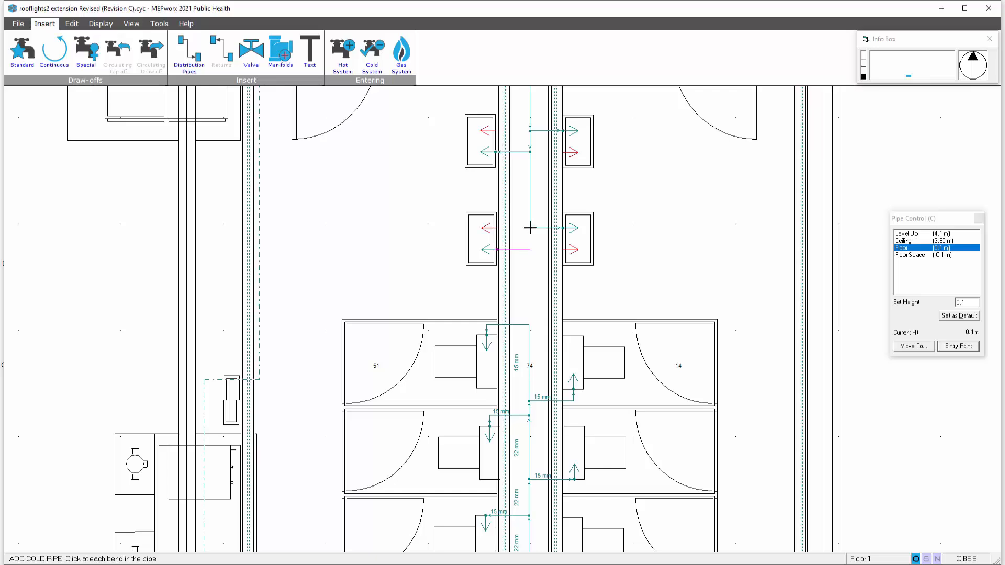
pyautogui.click(529, 228)
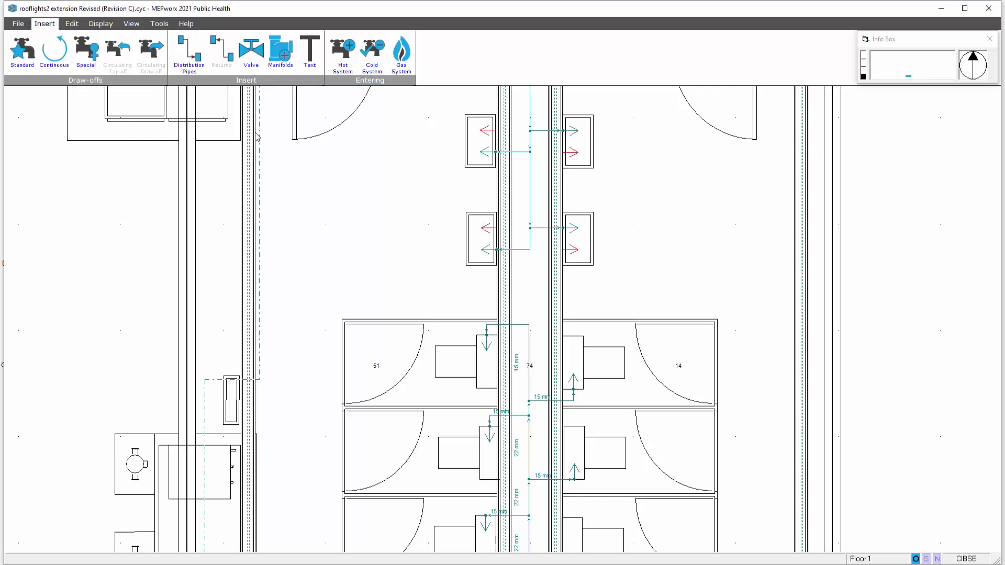
# Step: Calculate the mains cold water system that serves the wash hand basins
pyautogui.click(100, 24)
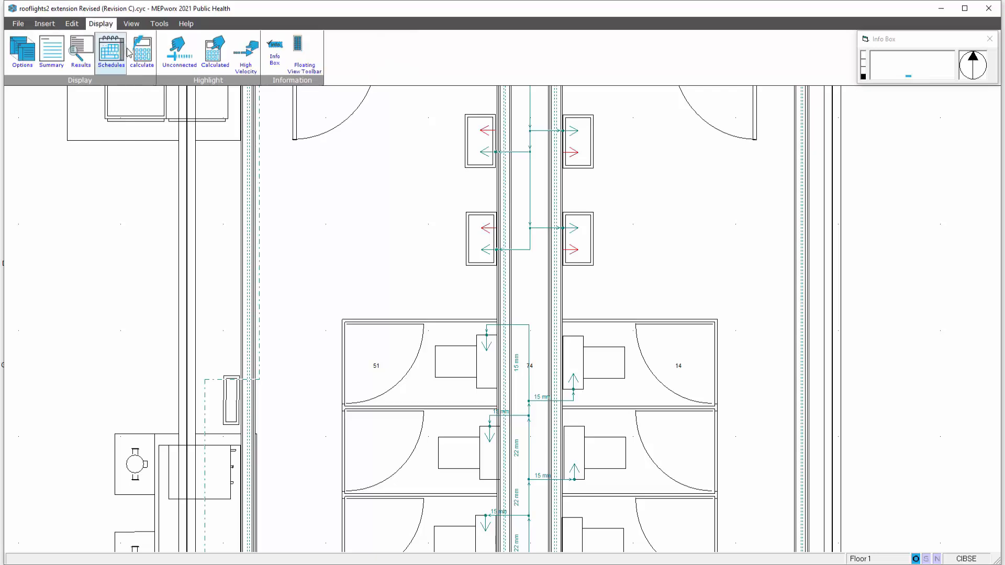
pyautogui.click(141, 56)
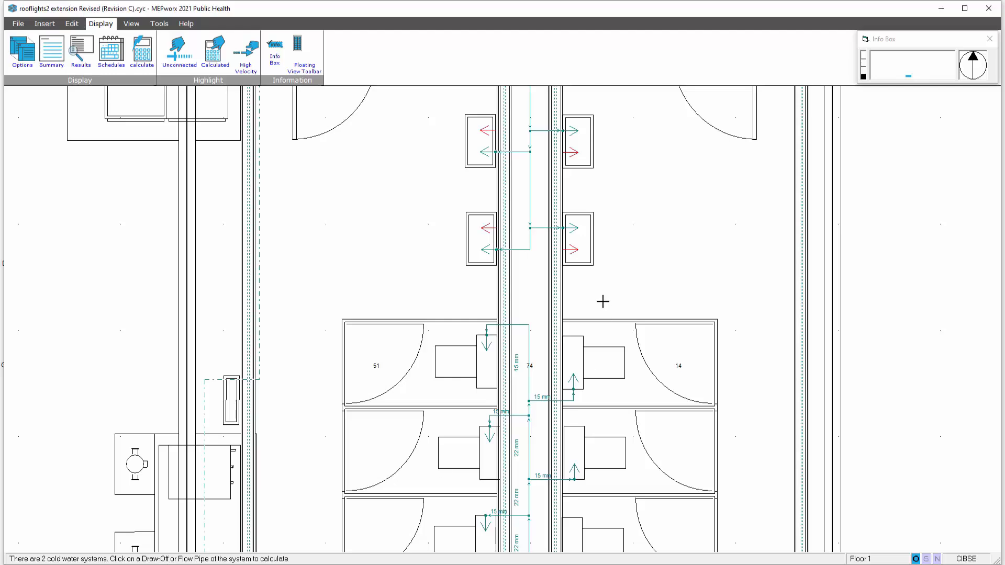
pyautogui.click(576, 239)
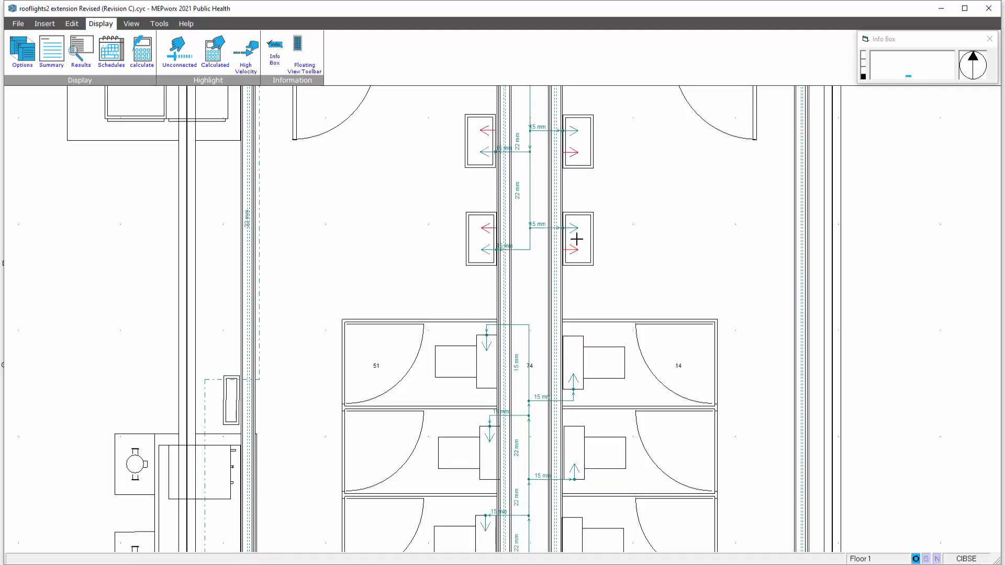
pyautogui.moveTo(617, 267); pyautogui.dragTo(621, 337, button='middle')
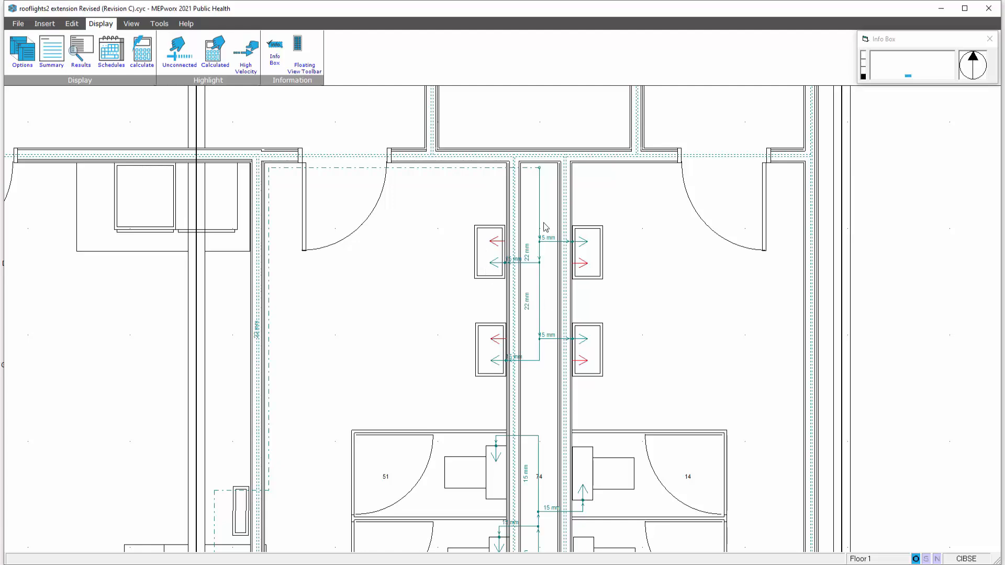
pyautogui.moveTo(684, 373); pyautogui.dragTo(705, 262, button='middle')
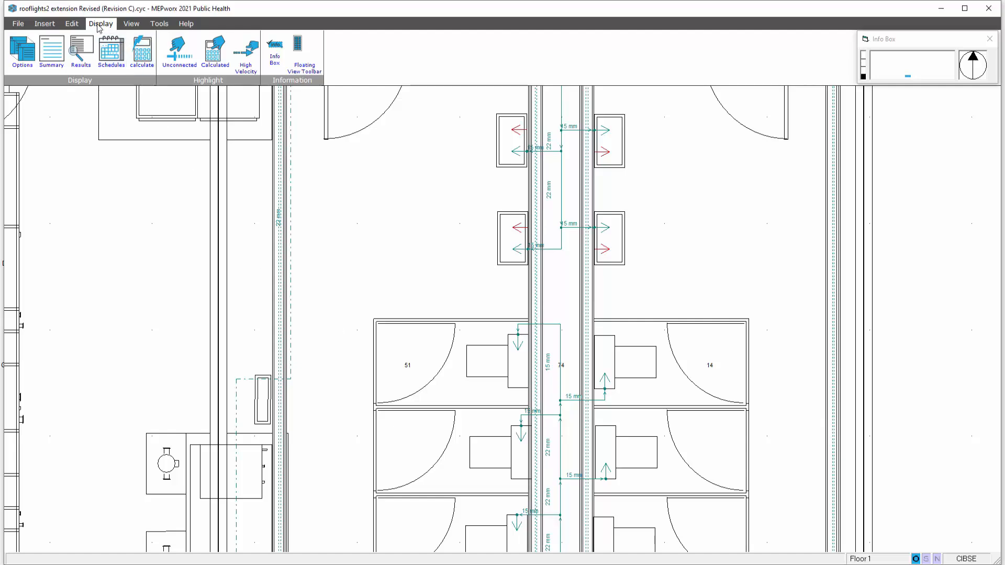
# Step: Recalculate the separate cold water system that serves the WCs
pyautogui.click(137, 52)
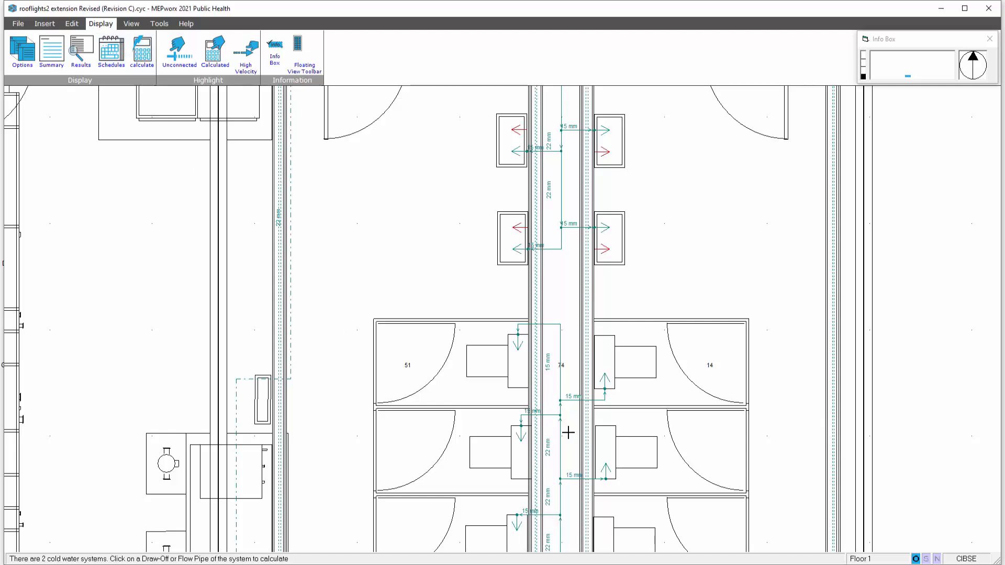
pyautogui.click(608, 359)
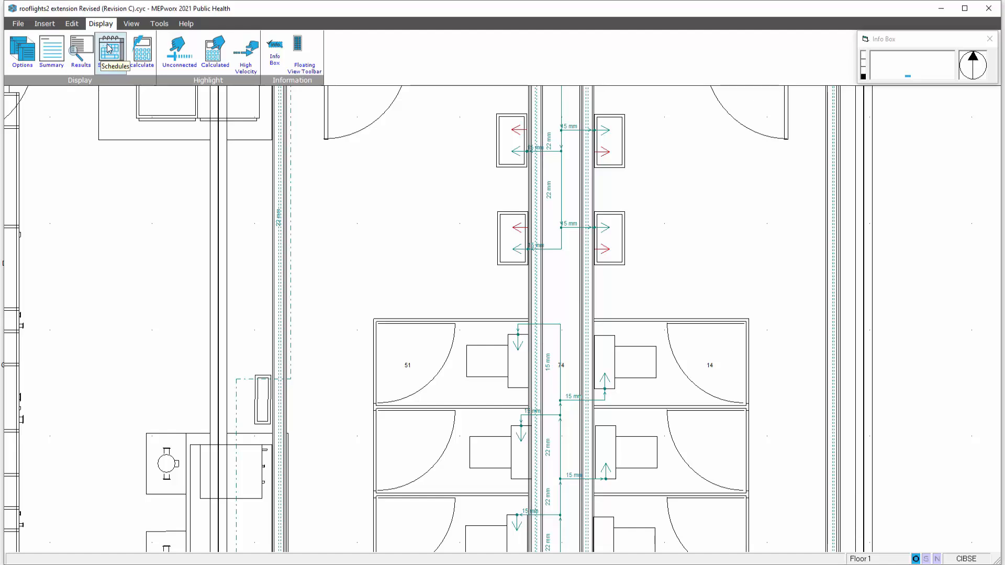
pyautogui.scroll(-2, 468, 255)
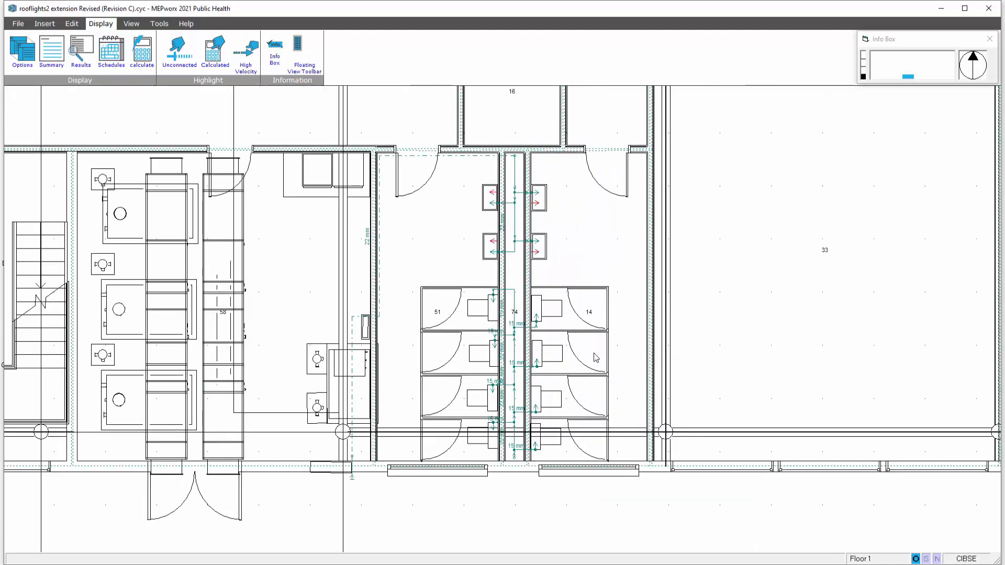
pyautogui.moveTo(598, 278); pyautogui.dragTo(583, 335, button='middle')
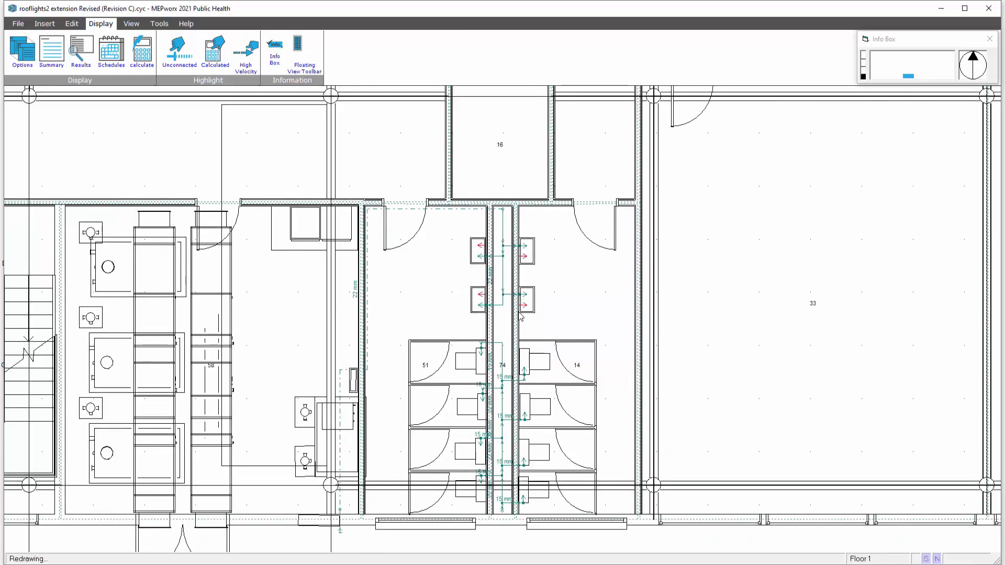
pyautogui.scroll(2, 520, 316)
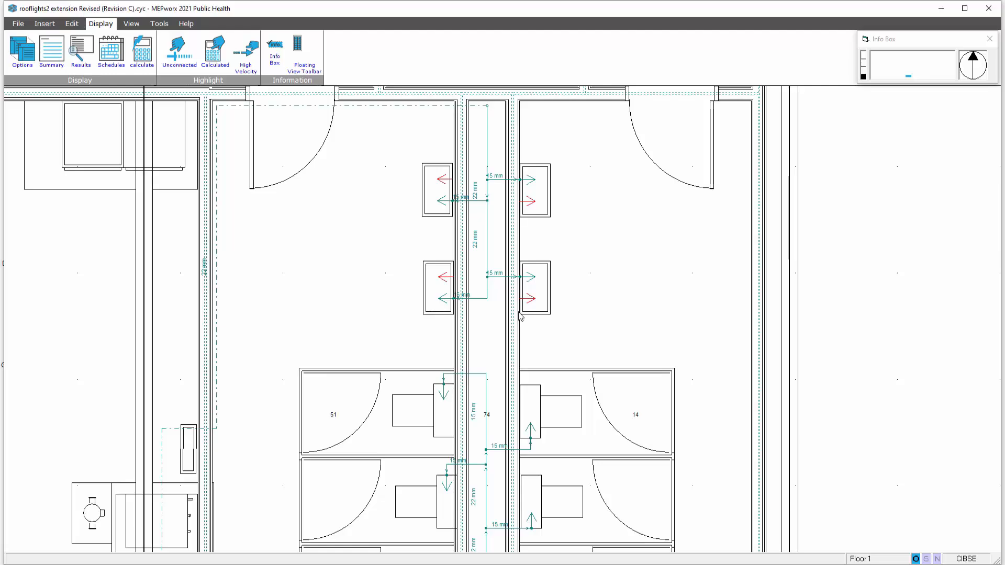
# Step: Switch to hot systems and draw a floor-height hot pipe from the lower WHB in room 14 into duct 74 and along to its upper end
pyautogui.click(44, 25)
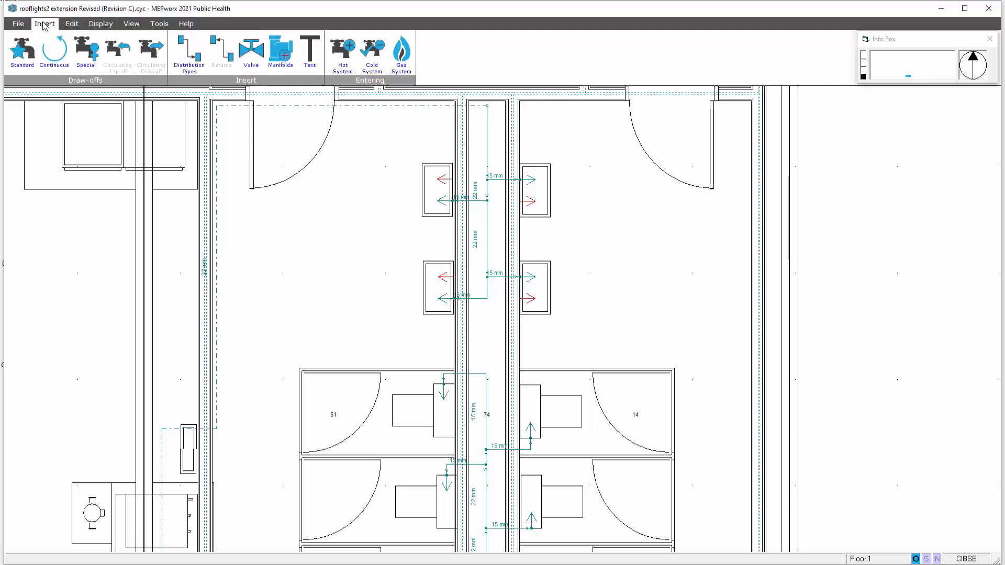
pyautogui.click(341, 51)
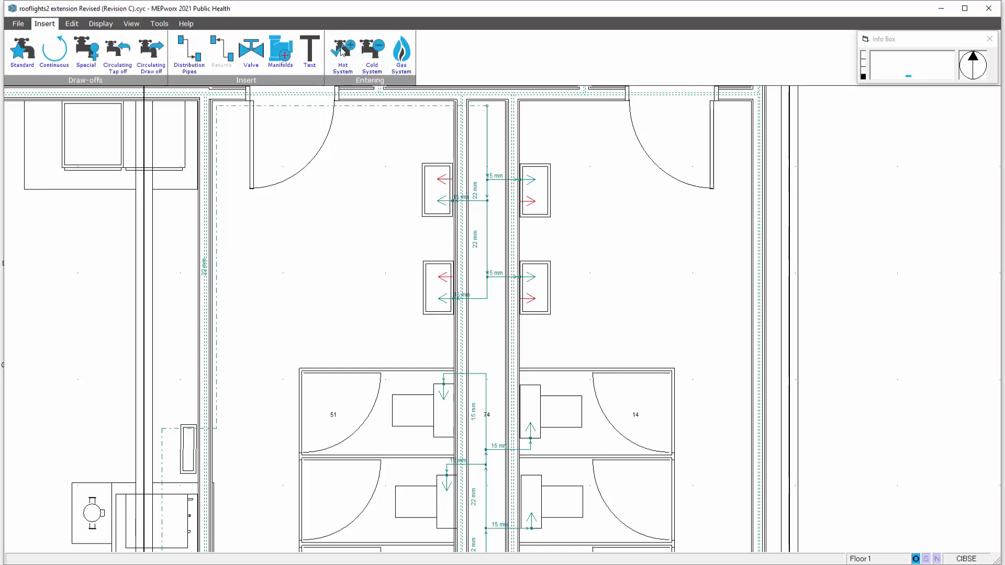
pyautogui.click(189, 56)
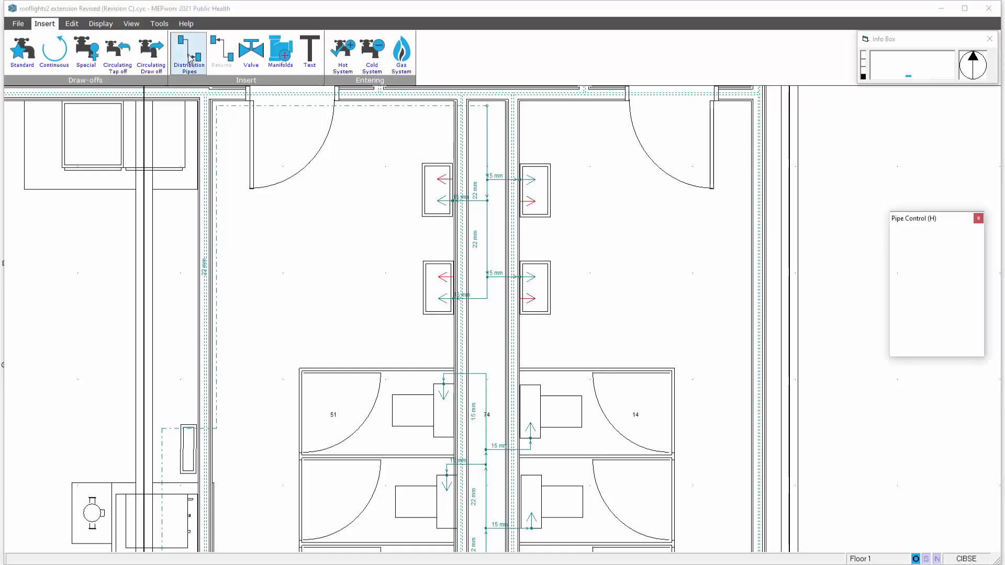
pyautogui.click(522, 298)
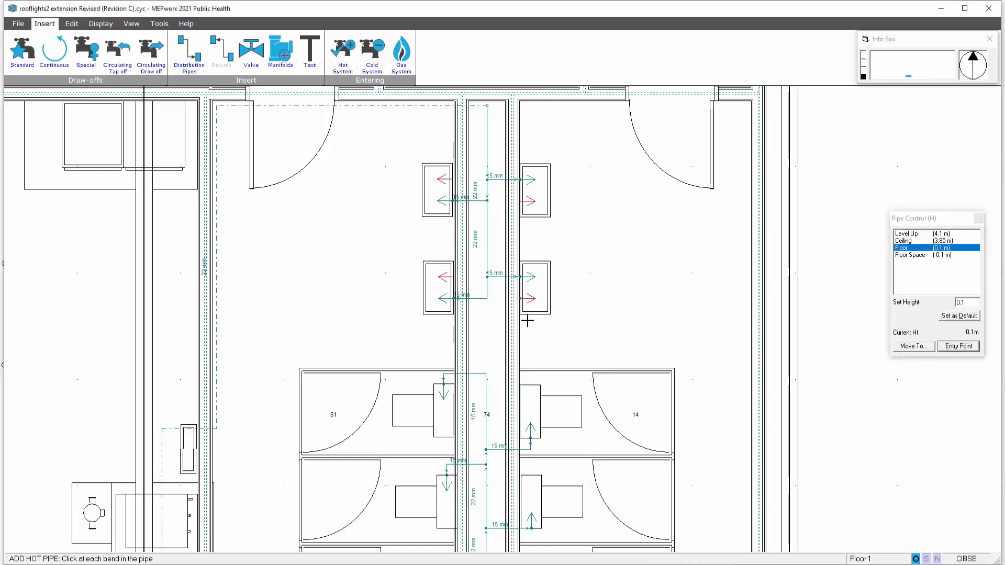
pyautogui.click(494, 299)
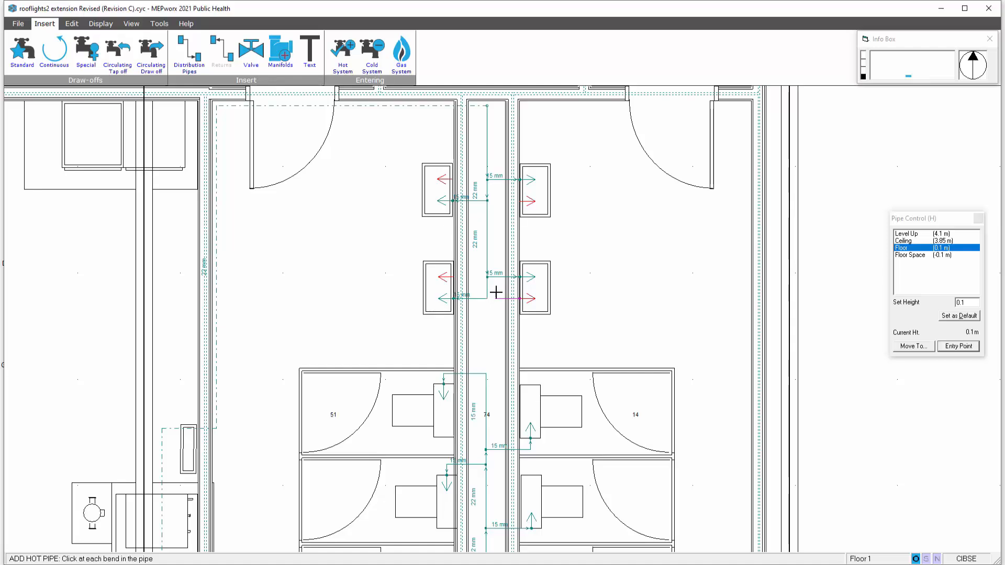
pyautogui.click(495, 113)
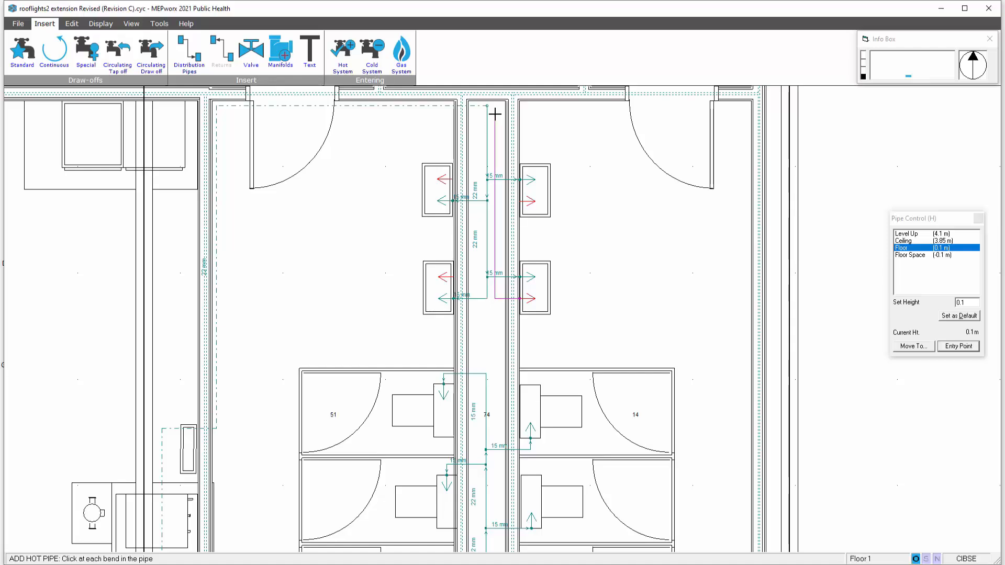
# Step: Raise the hot pipe to ceiling height (3.85 m) and route it across and down room 51 into room 58
pyautogui.click(904, 240)
pyautogui.click(913, 346)
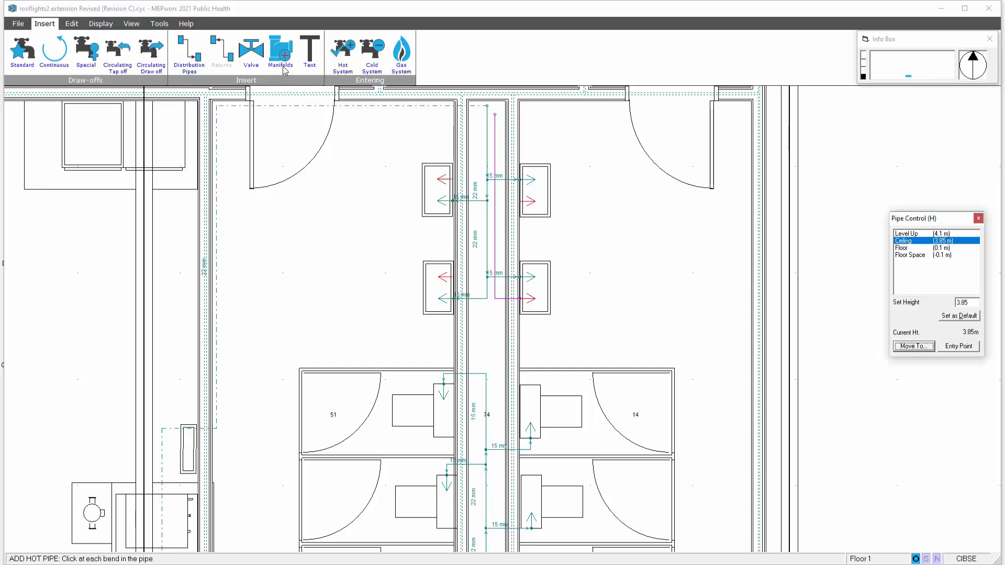
pyautogui.click(224, 114)
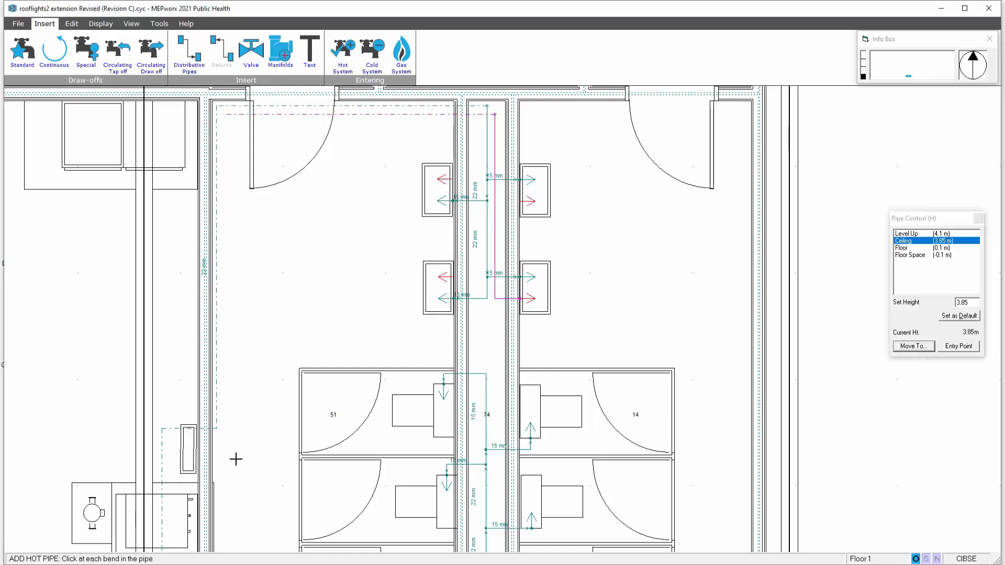
pyautogui.click(152, 418)
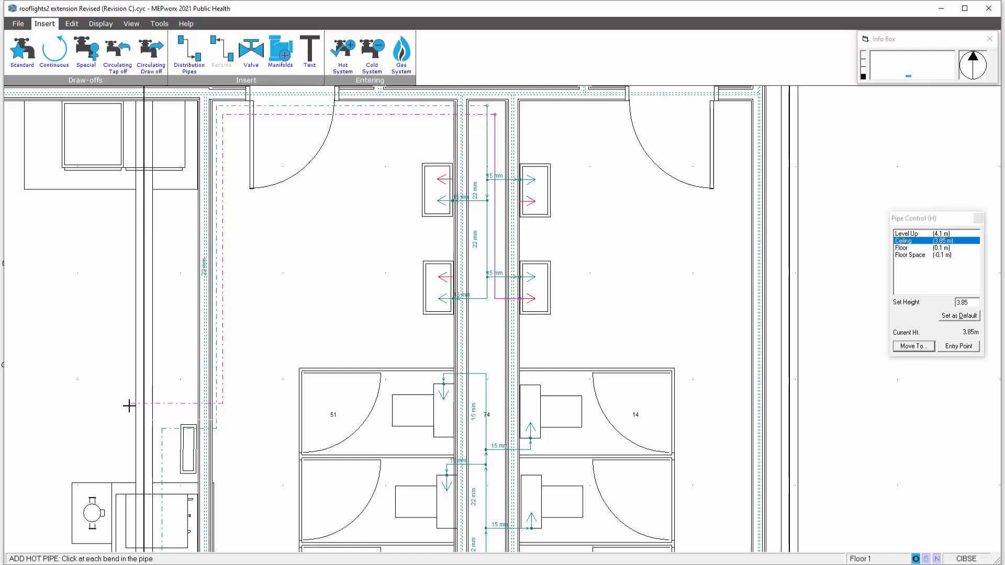
# Step: Drop the hot pipe to floor height (0.1 m) in room 58, extend it downwards on plan and make its end the system entry point
pyautogui.click(901, 249)
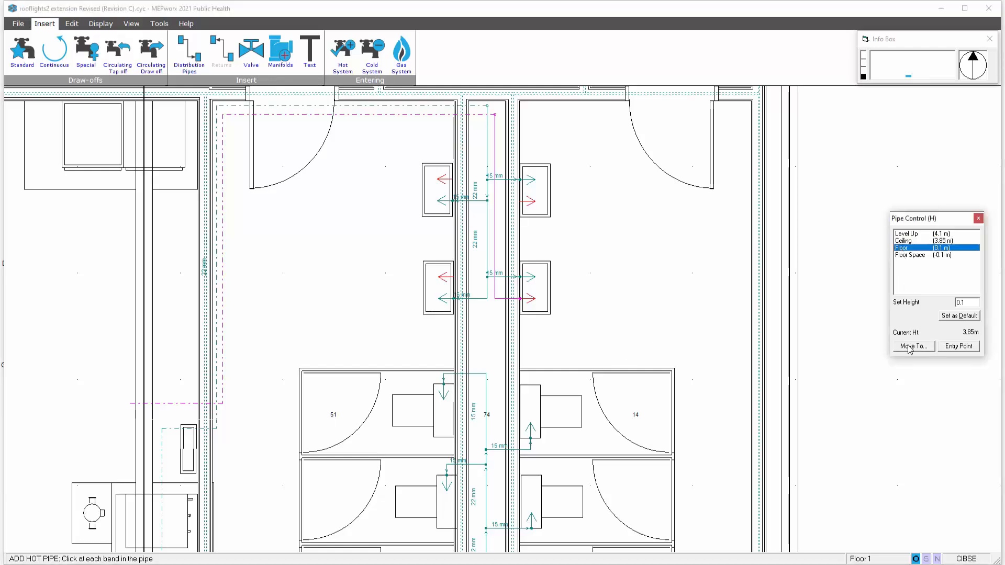
pyautogui.click(912, 347)
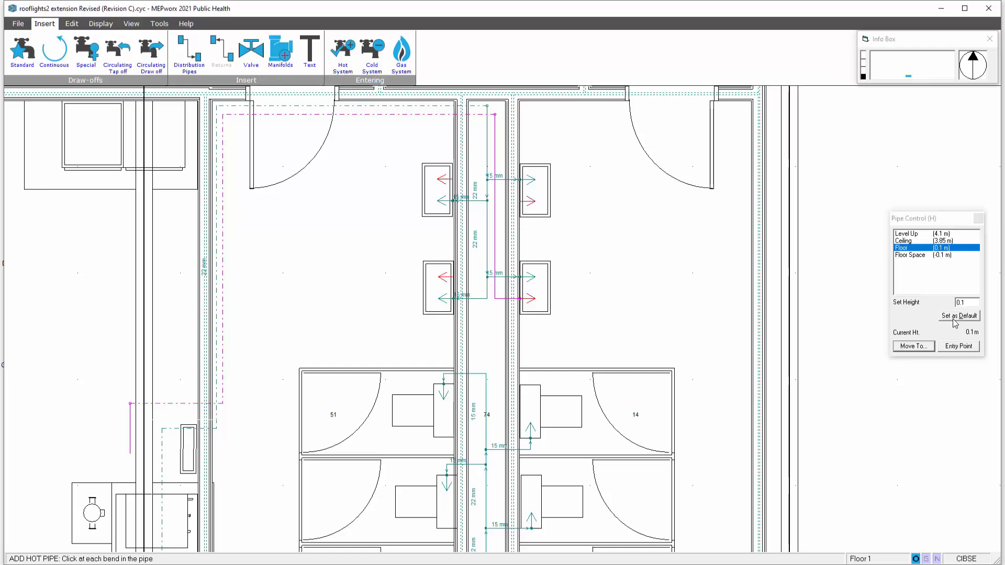
pyautogui.click(128, 489)
pyautogui.click(950, 347)
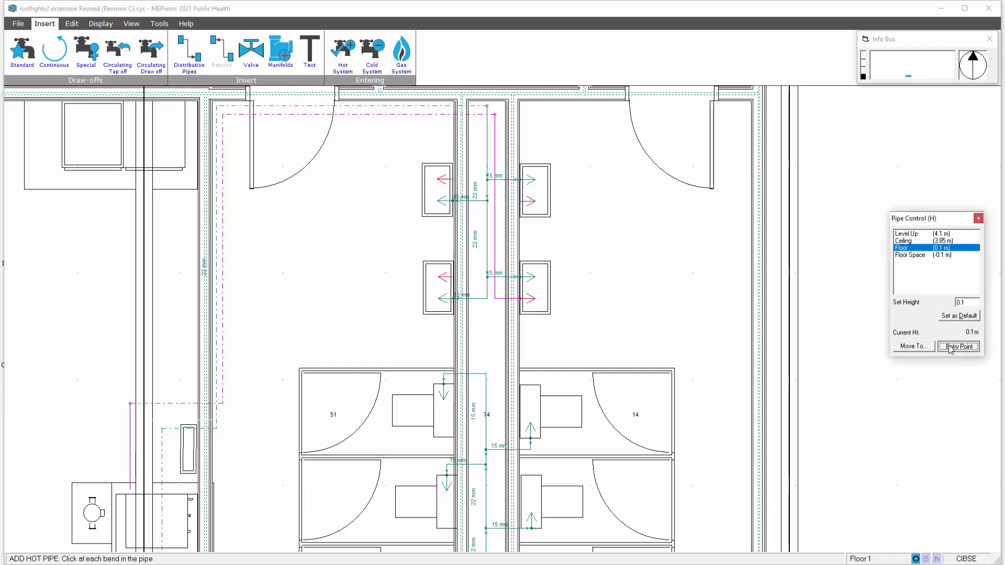
# Step: Set the hot system's reference to H1, renumber its description to 1 and finish the hot pipe run
pyautogui.press('Tab')
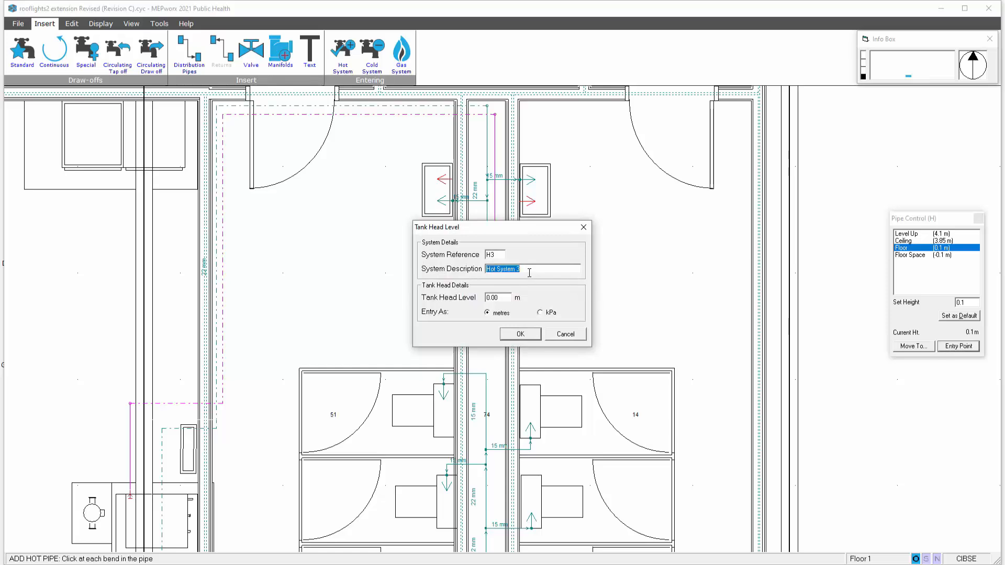
pyautogui.doubleClick(498, 255)
pyautogui.write('H1')
pyautogui.press('Tab')
pyautogui.click(523, 268)
pyautogui.write('1')
pyautogui.click(520, 334)
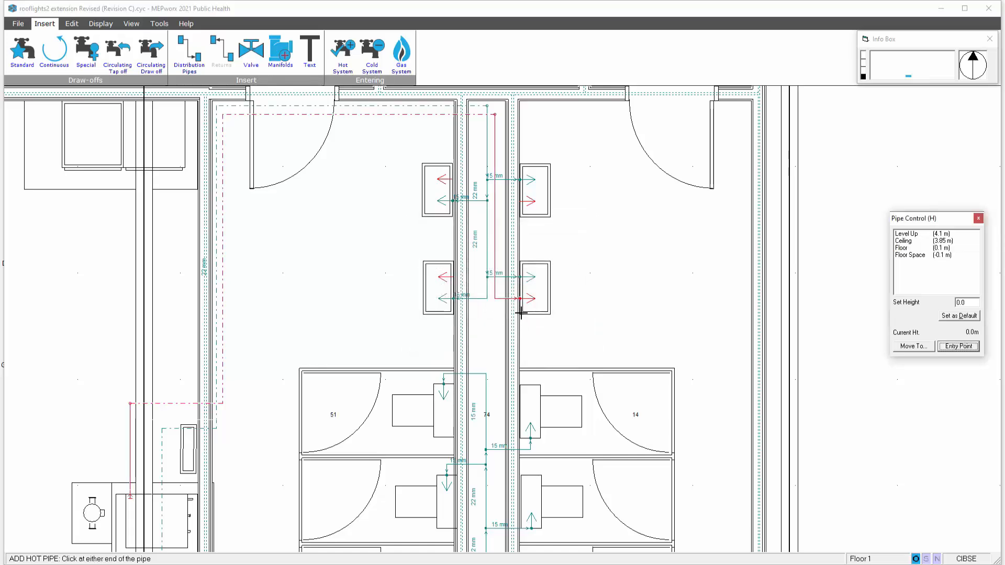
# Step: Connect the hot feed of the lower WHB in room 51 to the hot main in duct 74, with an offset in the branch
pyautogui.click(452, 276)
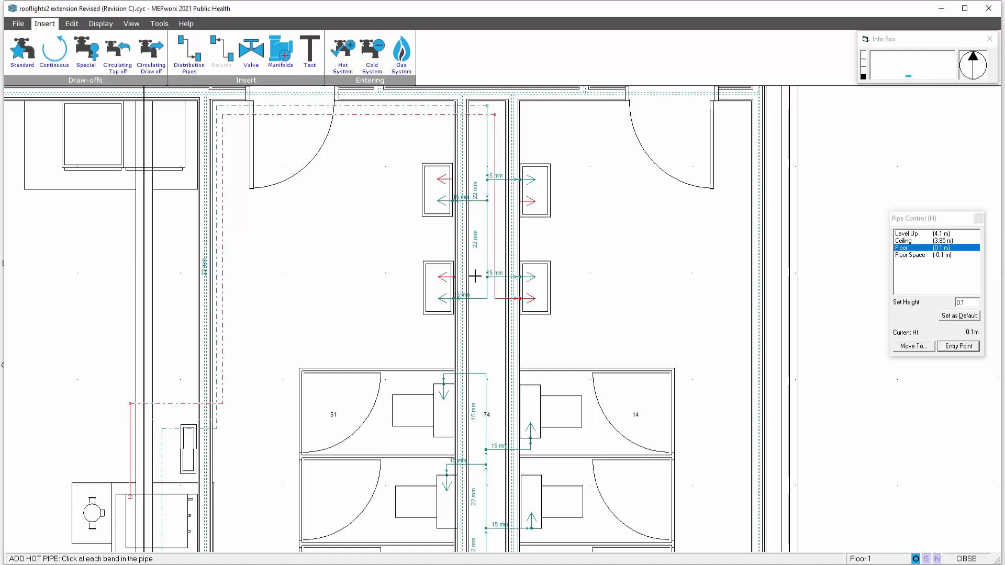
pyautogui.click(475, 276)
pyautogui.click(475, 270)
pyautogui.click(494, 270)
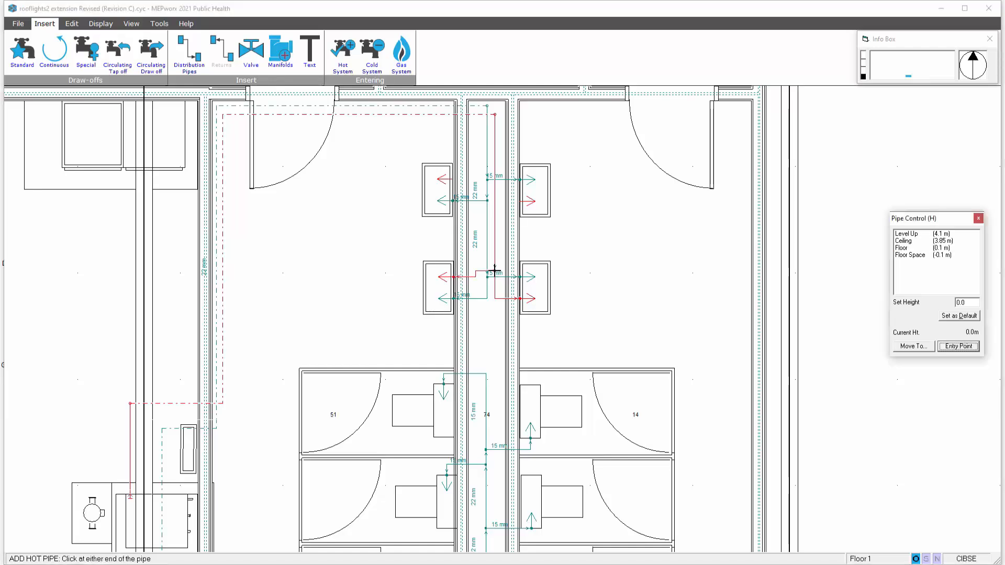
# Step: Connect the hot feeds of the upper WHBs in rooms 14 and 51 to the hot main and finish adding hot pipes
pyautogui.click(523, 201)
pyautogui.click(495, 201)
pyautogui.click(450, 179)
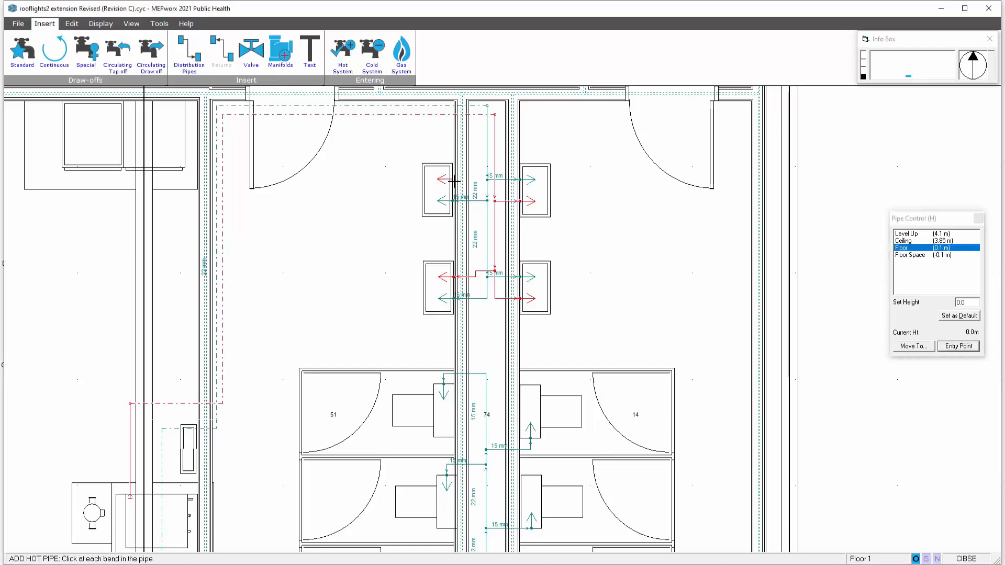
pyautogui.click(495, 179)
pyautogui.press('Escape')
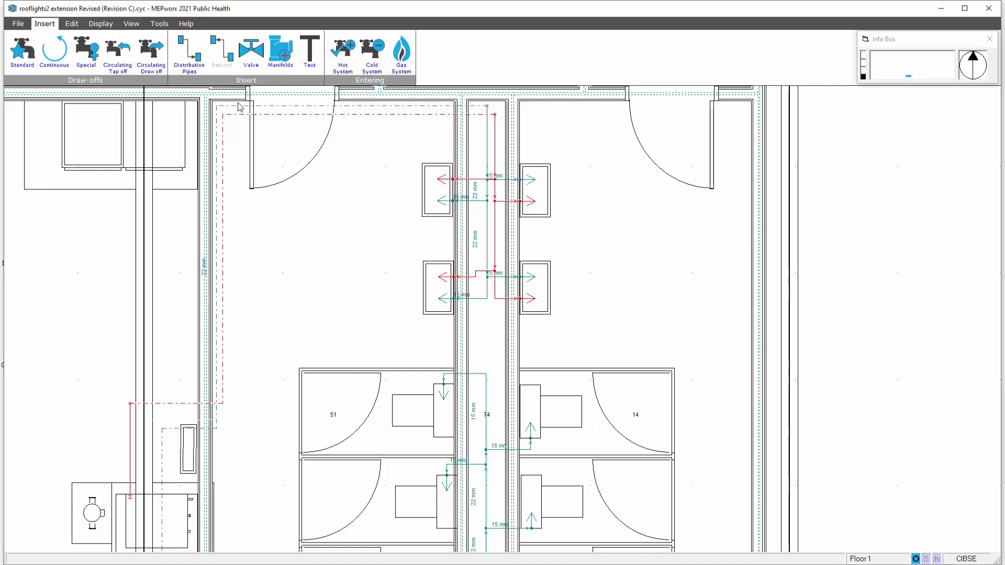
# Step: Calculate the hot water system that serves the wash hand basins
pyautogui.click(102, 23)
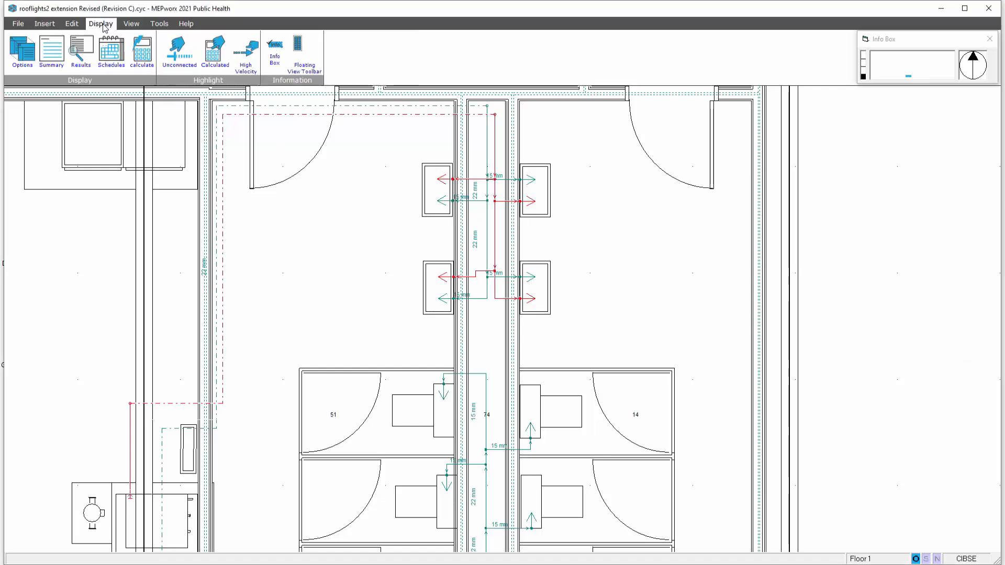
pyautogui.click(142, 51)
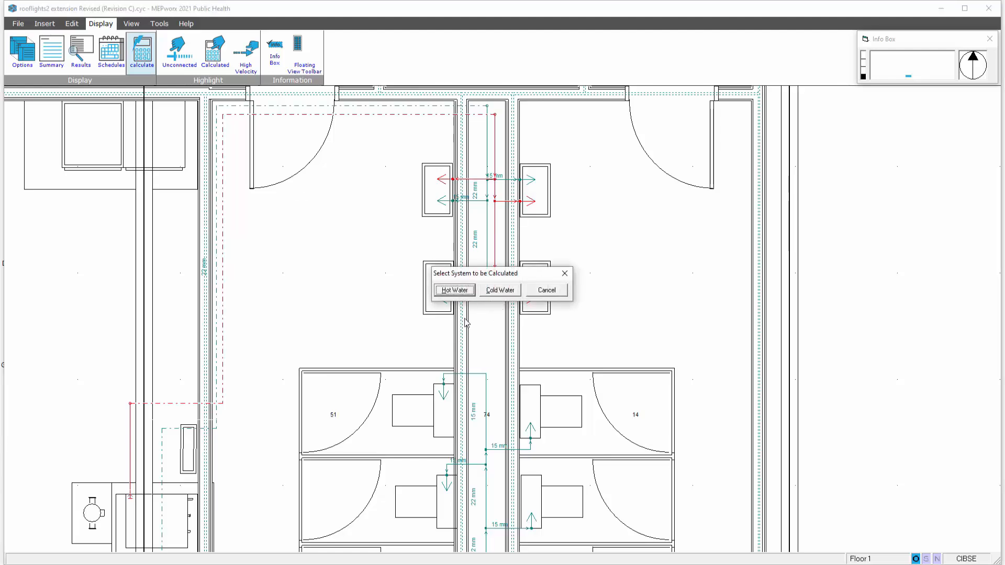
pyautogui.click(453, 291)
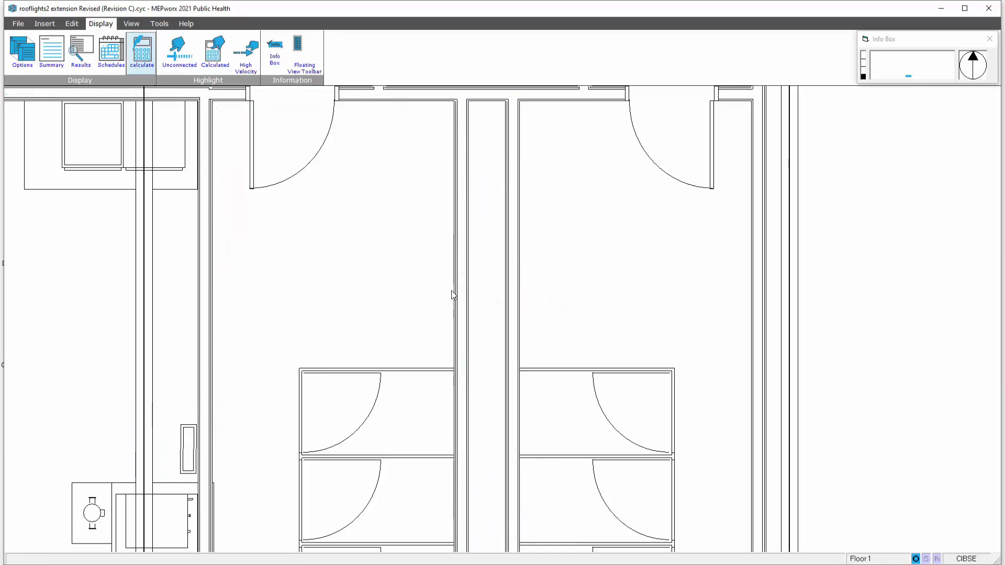
pyautogui.moveTo(640, 296); pyautogui.dragTo(646, 340, button='middle')
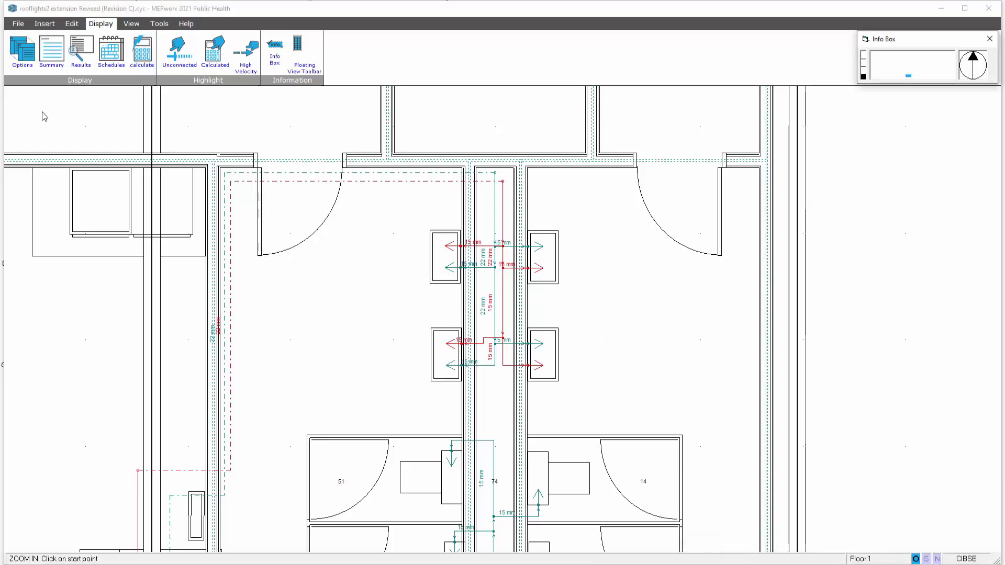
# Step: Set the Public Health display options to show hot pipes only
pyautogui.click(23, 55)
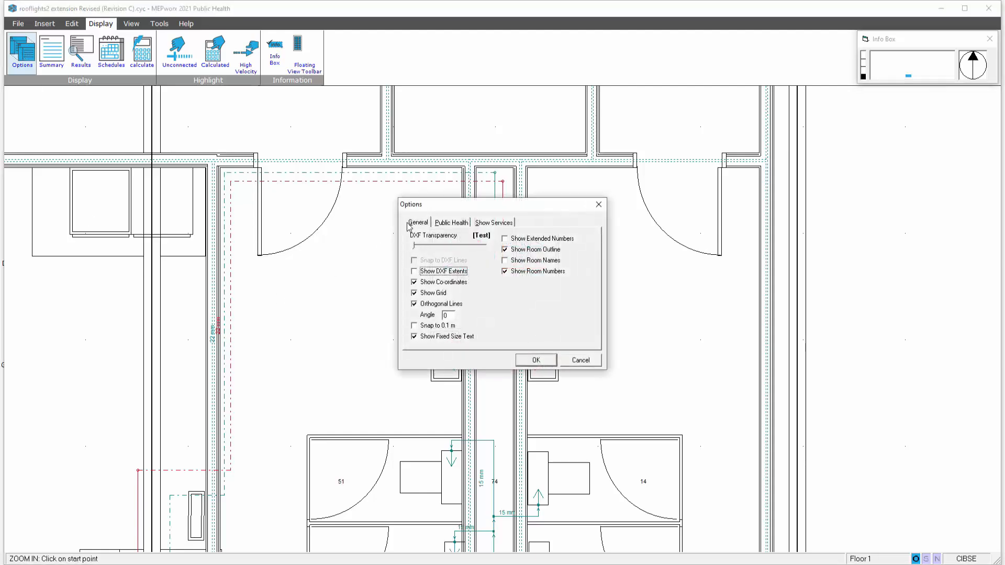
pyautogui.click(462, 224)
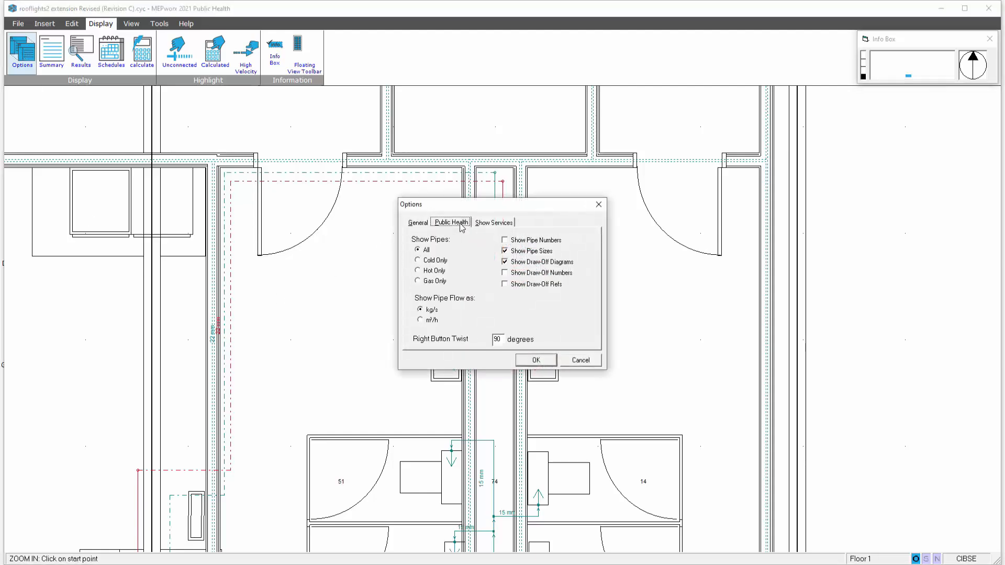
pyautogui.click(423, 271)
pyautogui.click(526, 361)
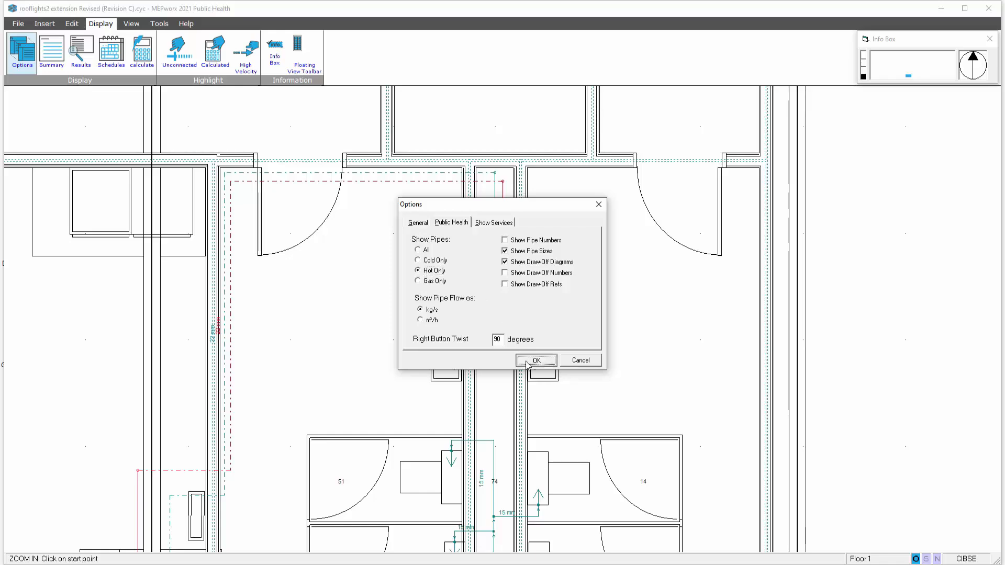